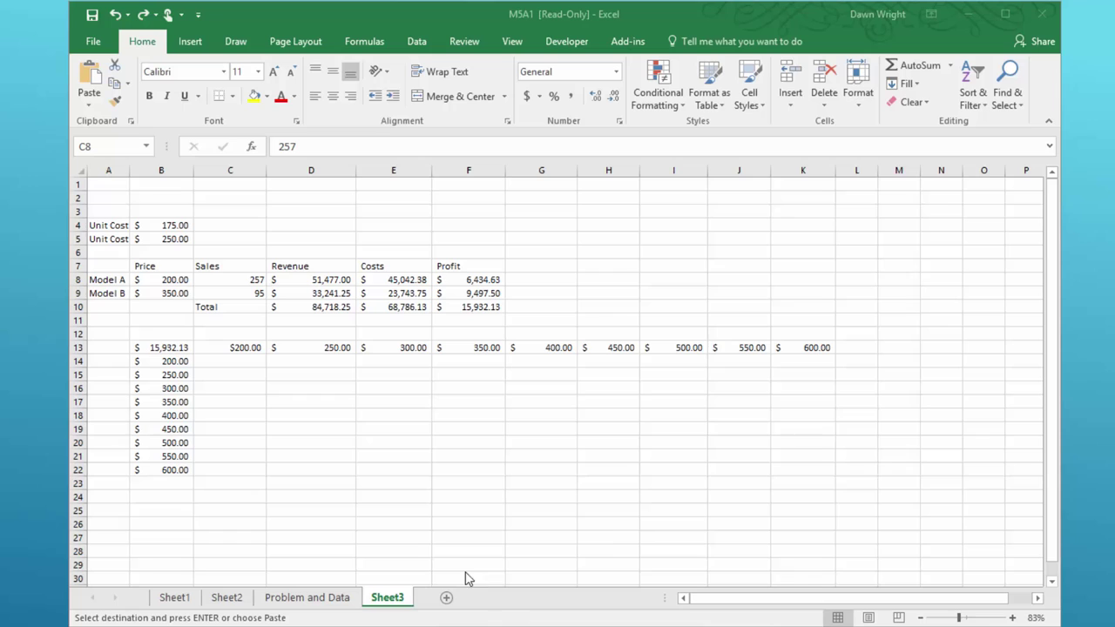
# Step: Rename the Sheet3 worksheet as "model"
pyautogui.click(406, 599)
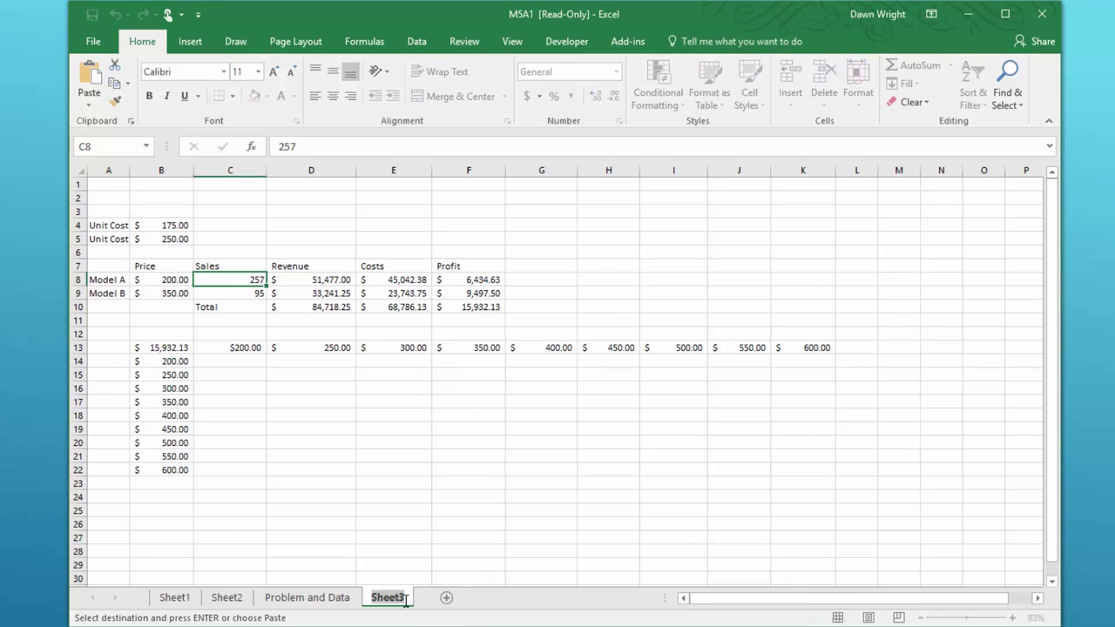
pyautogui.write('model')
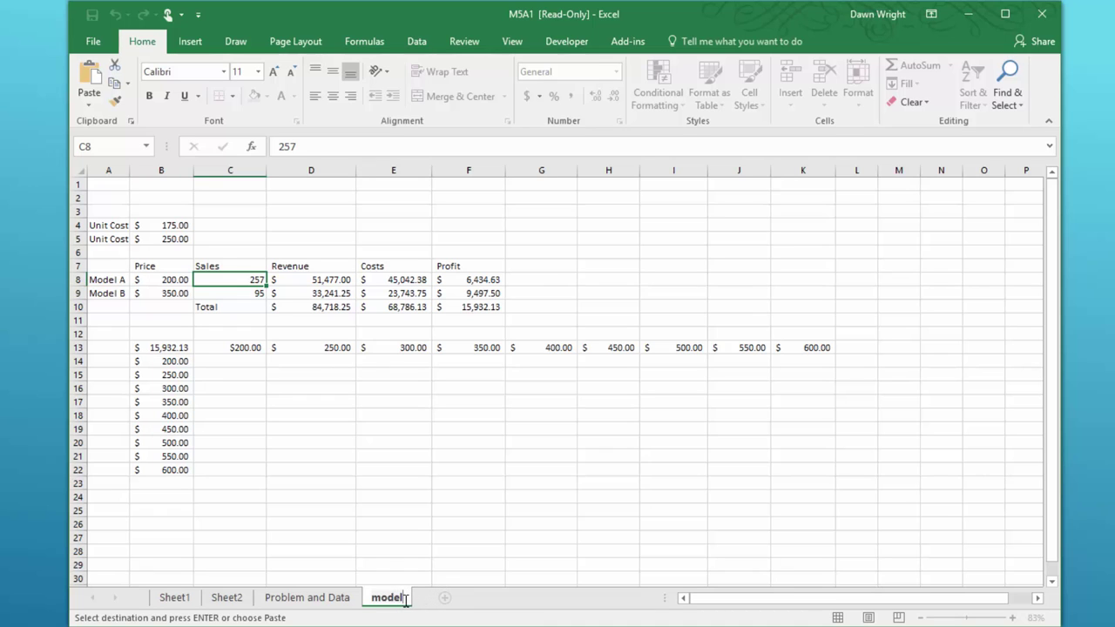
pyautogui.press('Return')
# Step: Rename the Sheet1 worksheet, which holds the first regression output, as "Brand a"
pyautogui.click(186, 602)
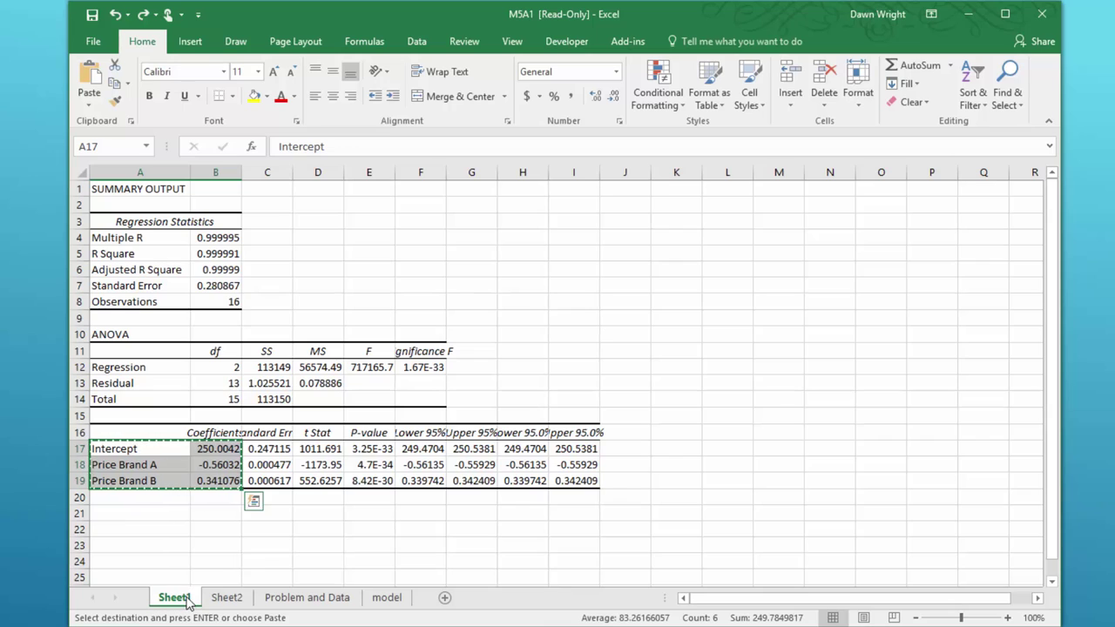
pyautogui.write('Br')
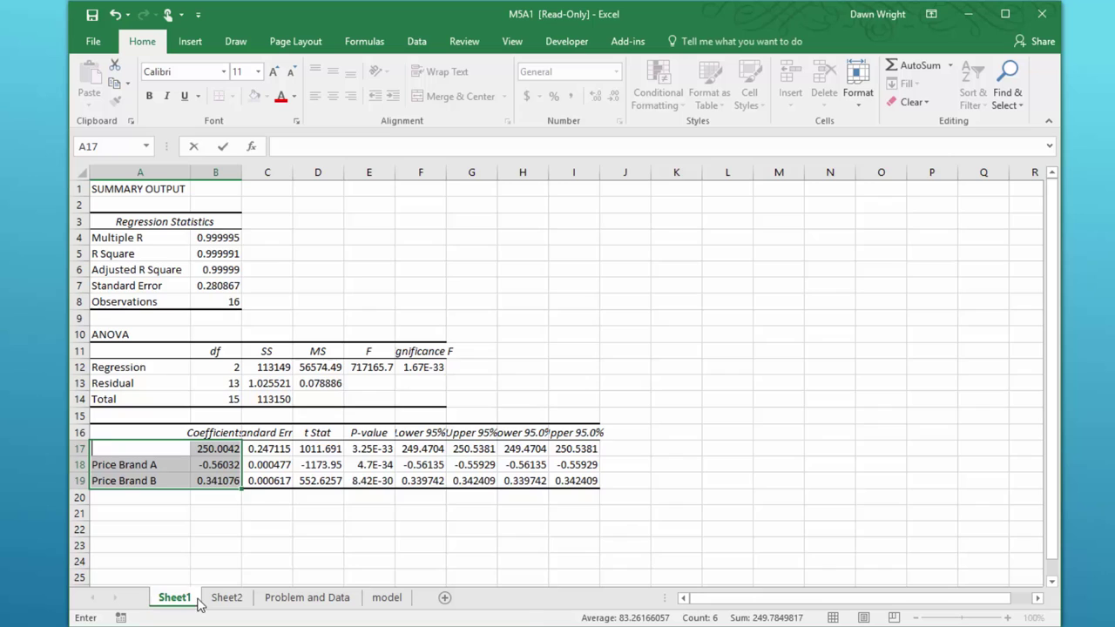
pyautogui.click(200, 601)
pyautogui.click(183, 599)
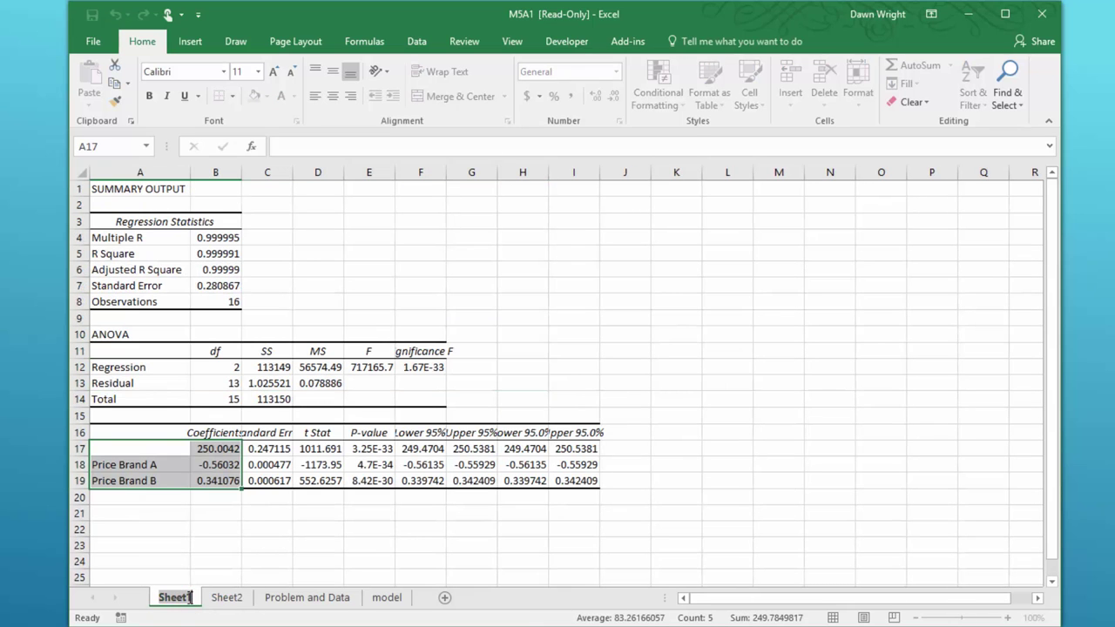
pyautogui.doubleClick(188, 599)
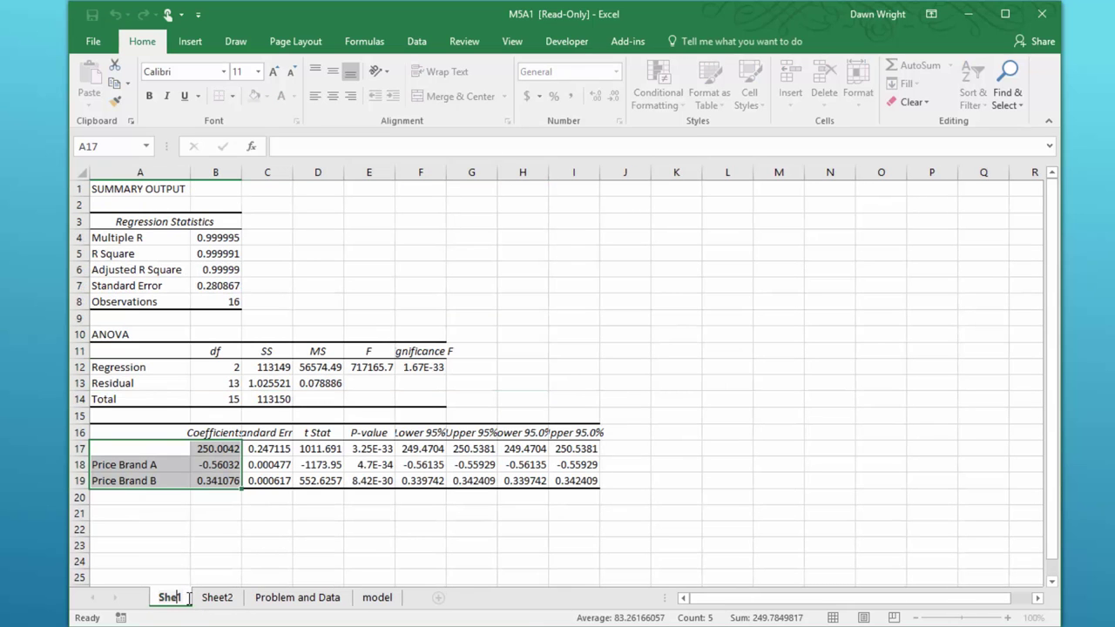
pyautogui.click(188, 599)
pyautogui.press('BackSpace')
pyautogui.press('BackSpace')
pyautogui.press('BackSpace')
pyautogui.press('BackSpace')
pyautogui.press('BackSpace')
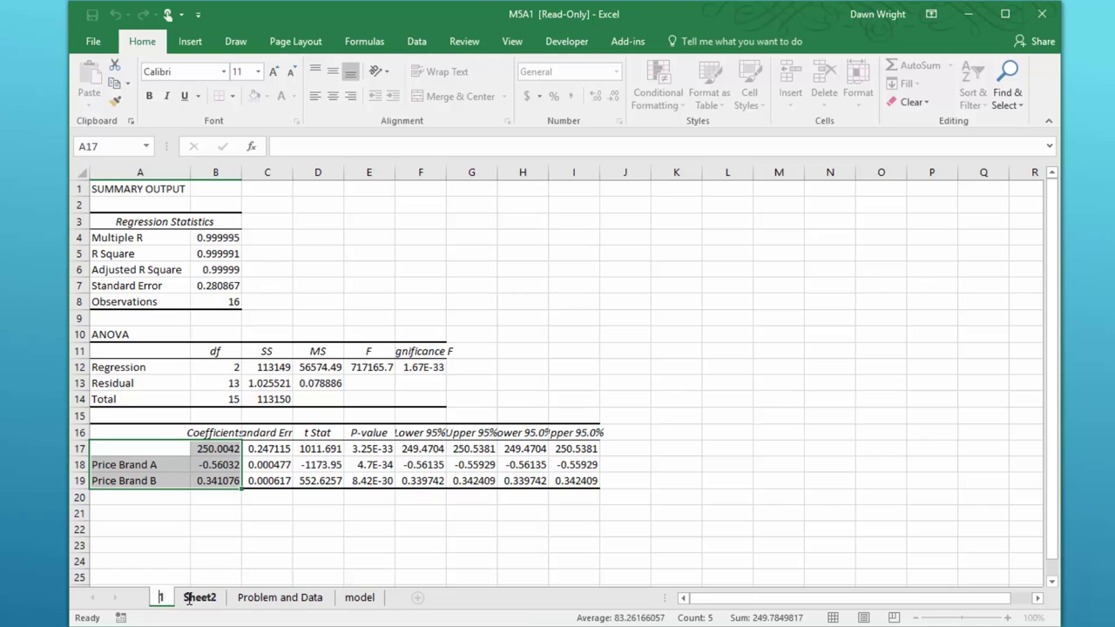
pyautogui.write('Brand')
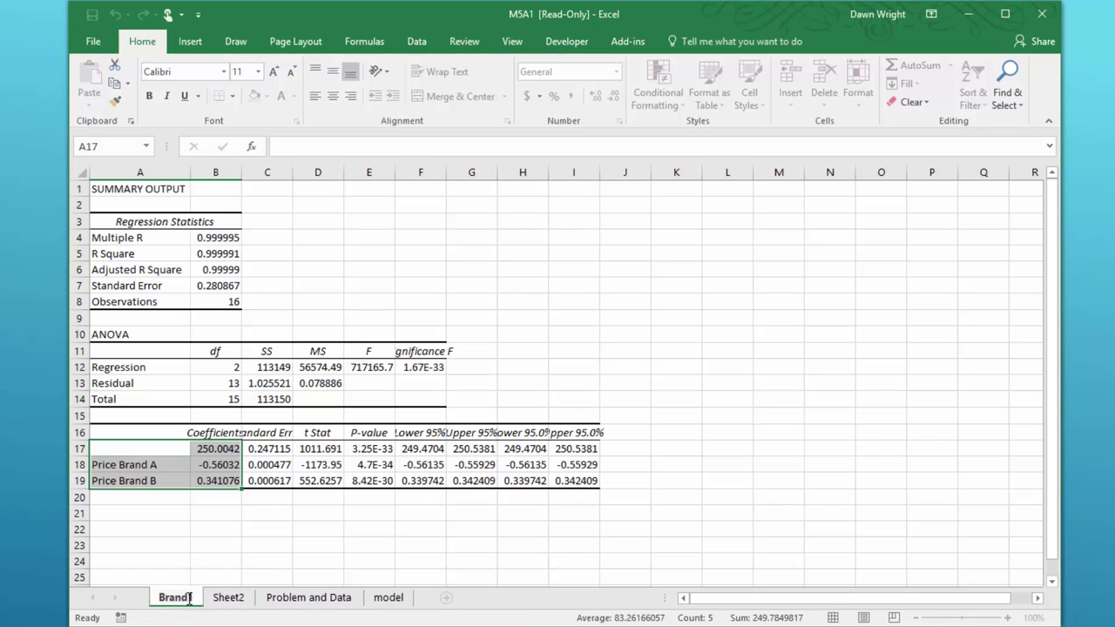
pyautogui.press('Delete')
pyautogui.write('A')
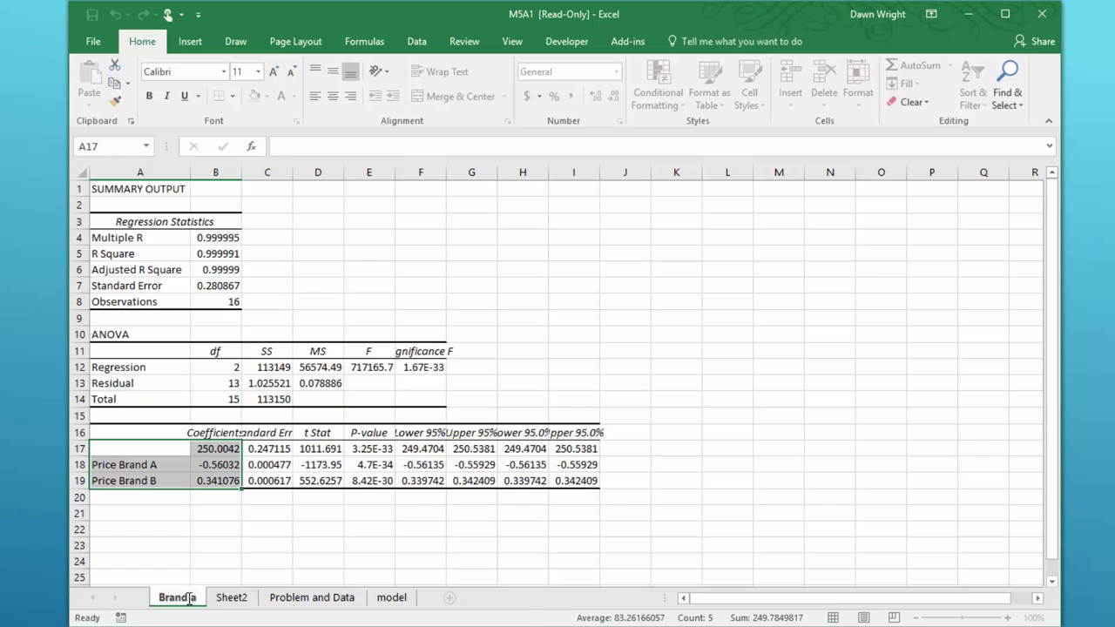
# Step: Rename the Sheet2 worksheet as "Brand b"
pyautogui.click(233, 598)
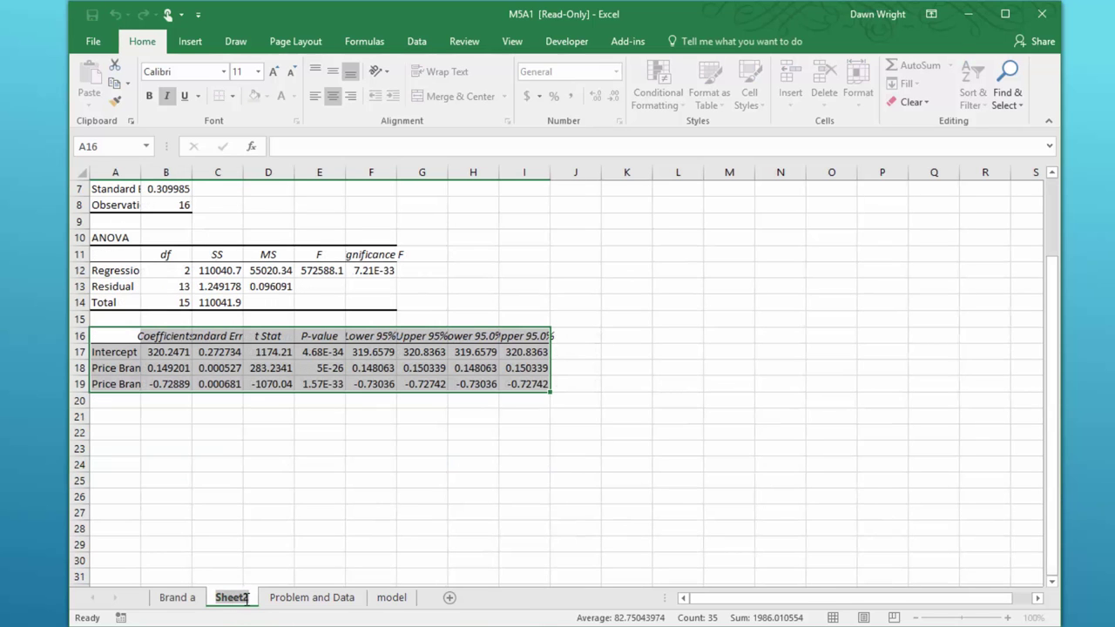
pyautogui.write('Bran')
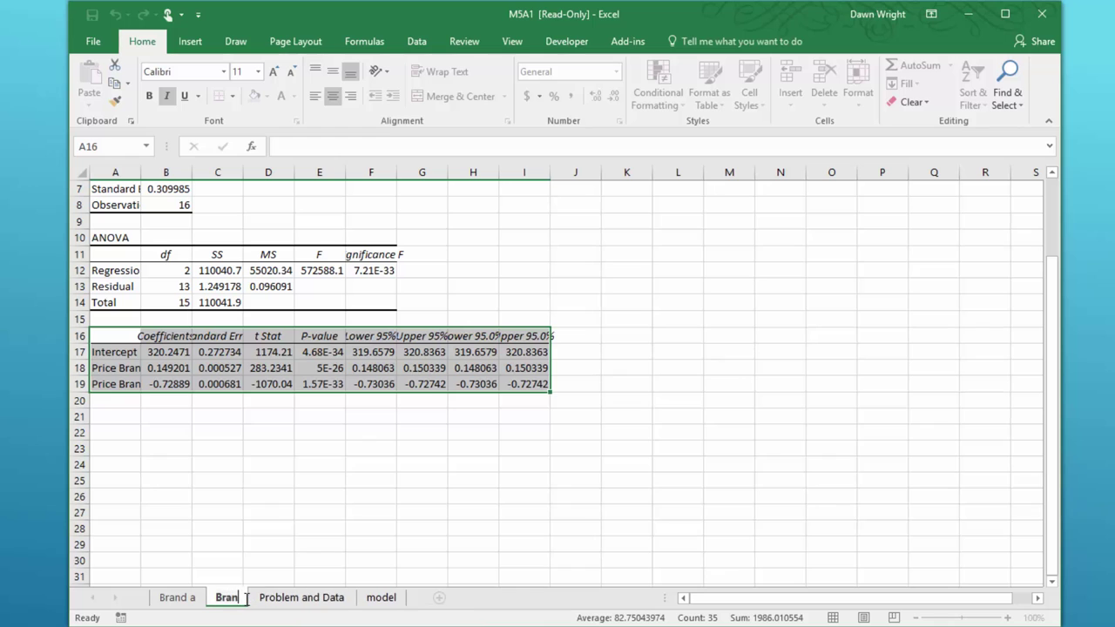
pyautogui.write('d b')
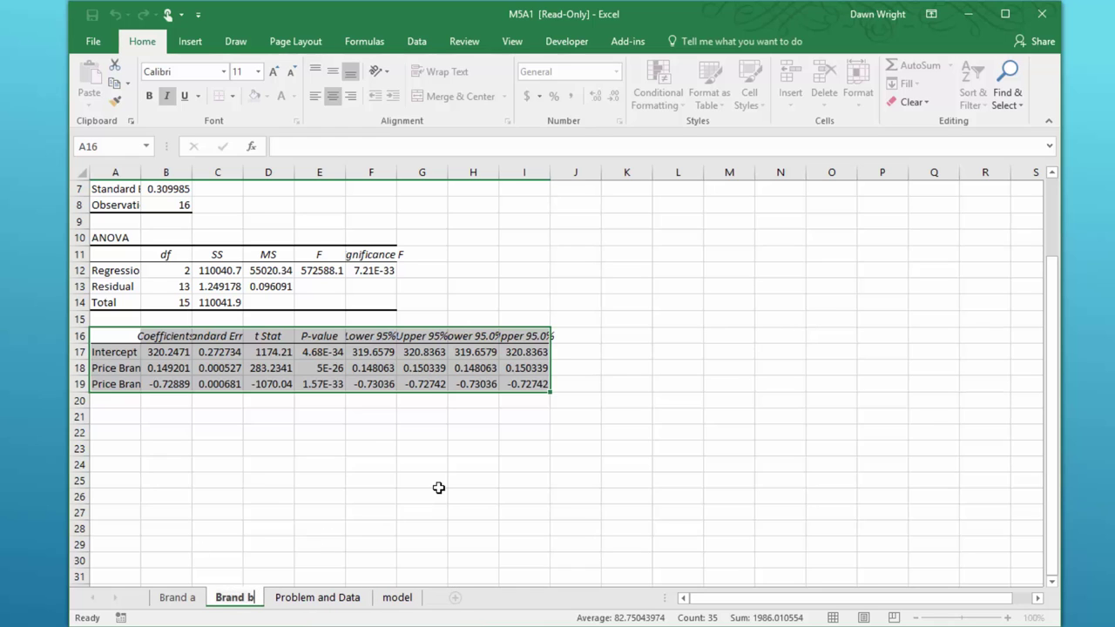
# Step: Restore the label "Intercept" in cell A17 of the Brand a sheet
pyautogui.click(174, 599)
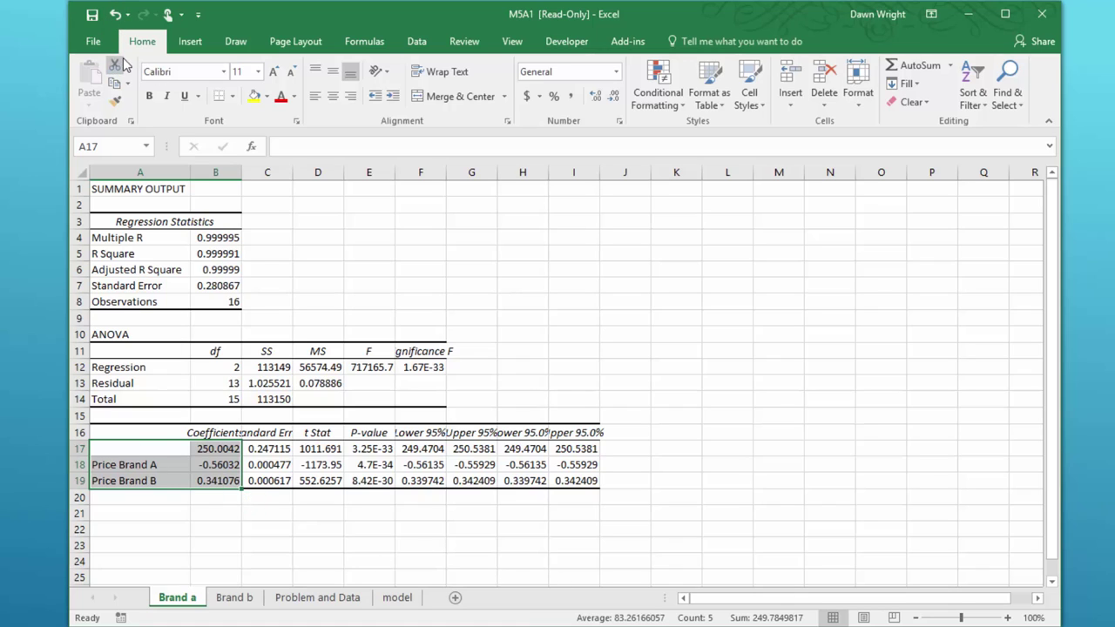
pyautogui.click(160, 448)
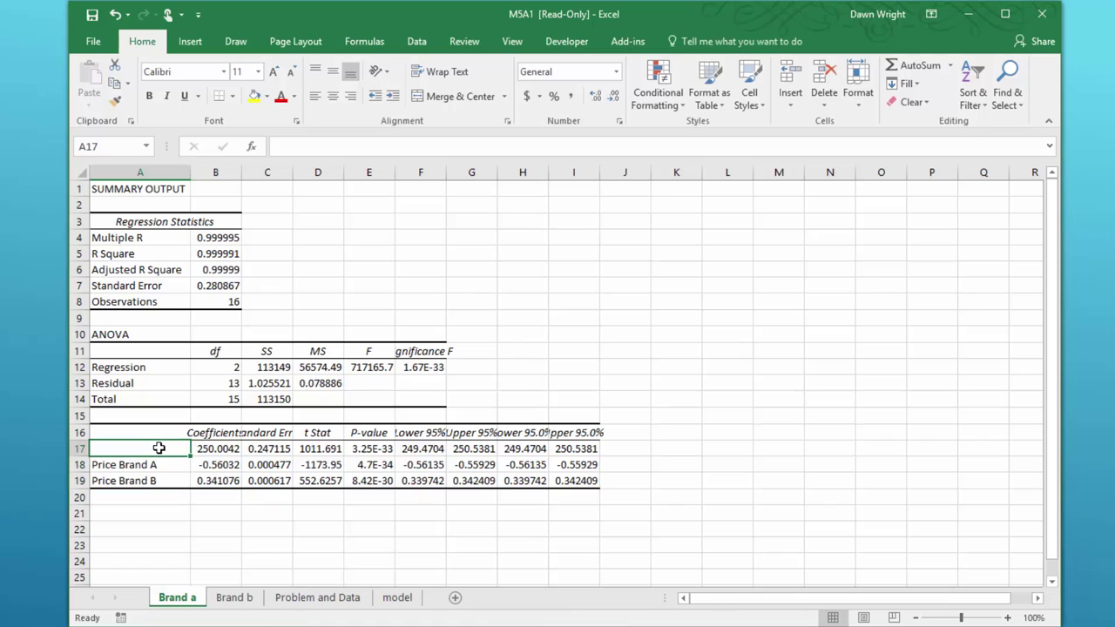
pyautogui.write('Inteercept')
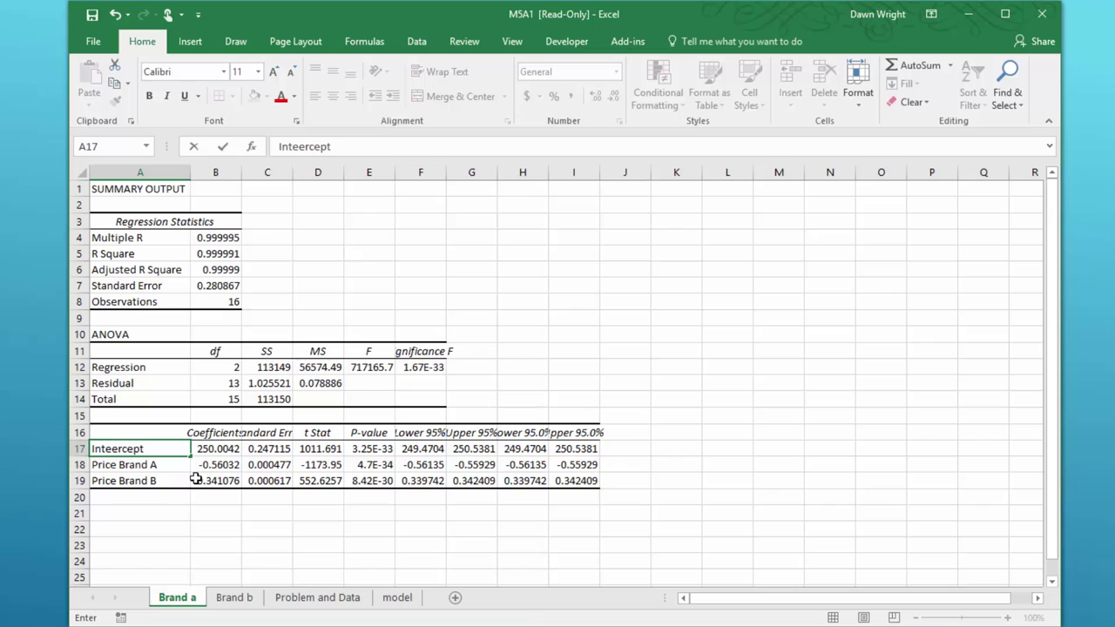
pyautogui.click(115, 449)
pyautogui.press('BackSpace')
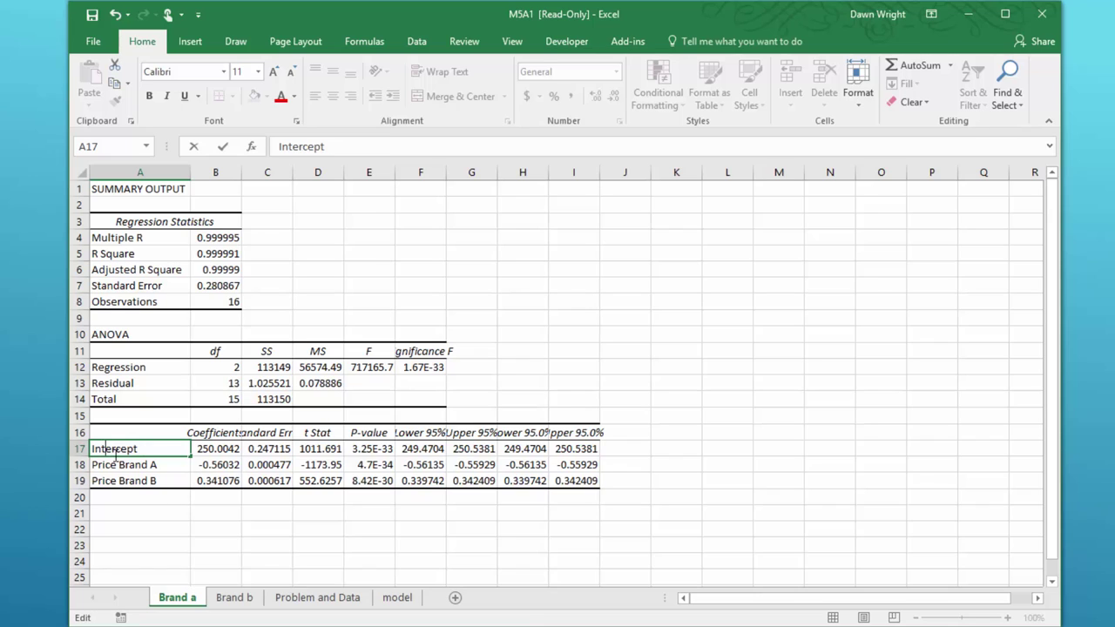
pyautogui.click(246, 556)
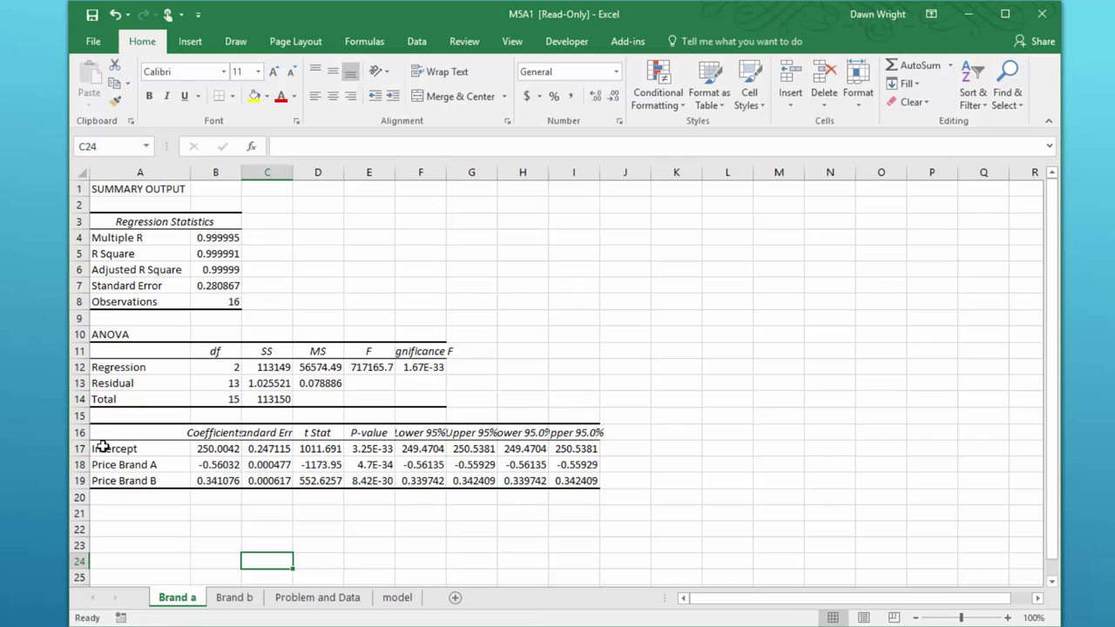
# Step: Copy the coefficient labels and values in A17:B19 of the Brand a sheet to cell A27 of the model sheet
pyautogui.moveTo(103, 447); pyautogui.dragTo(204, 480)
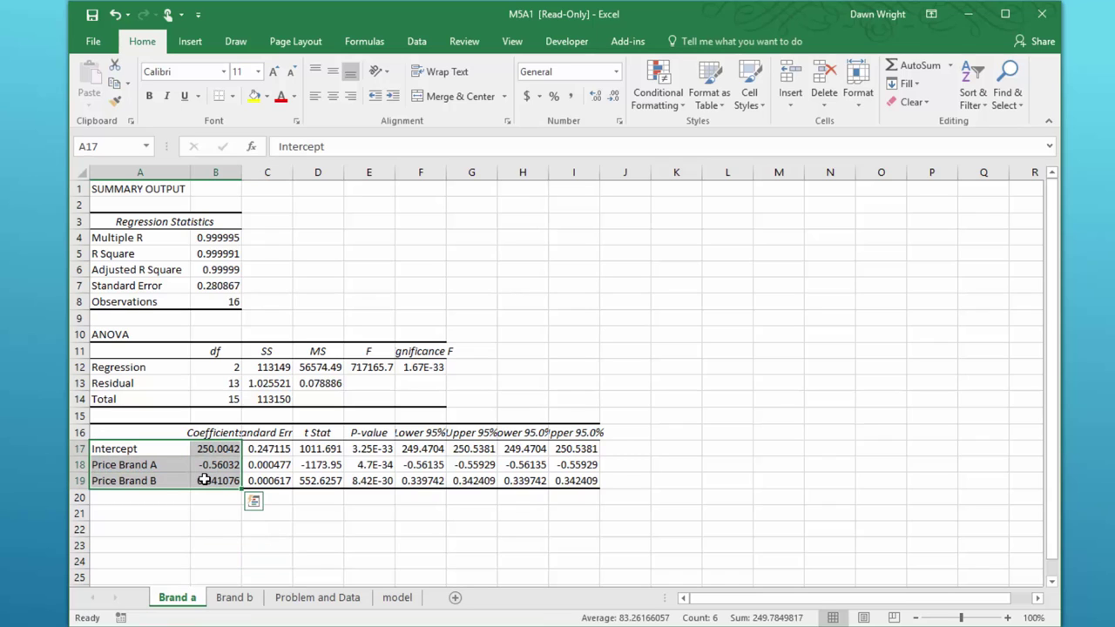
pyautogui.hotkey('ctrl', 'c')
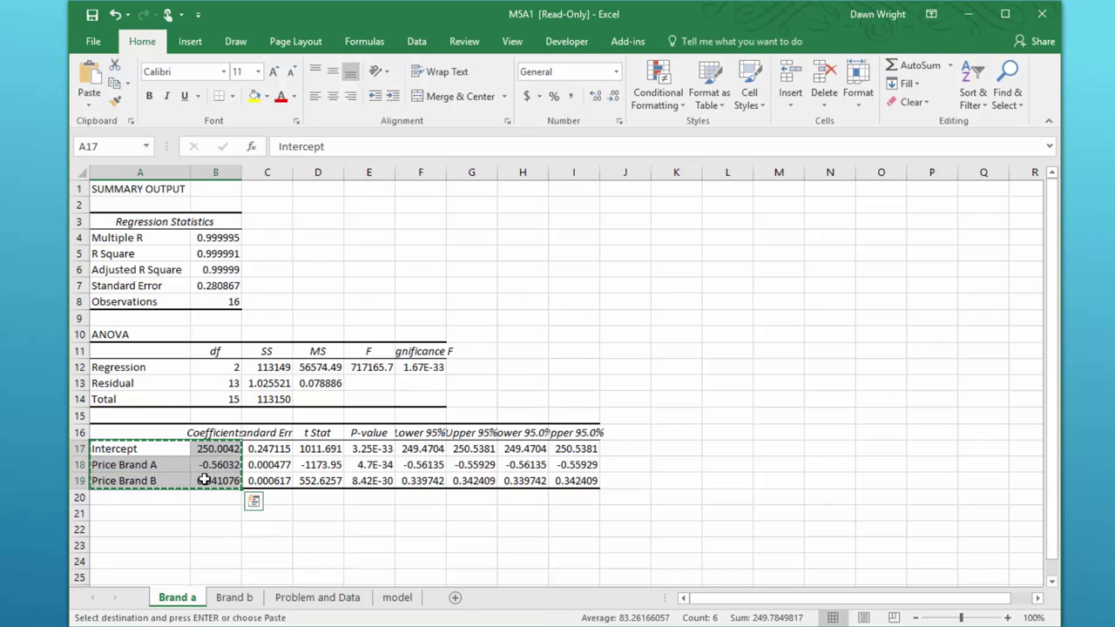
pyautogui.click(396, 598)
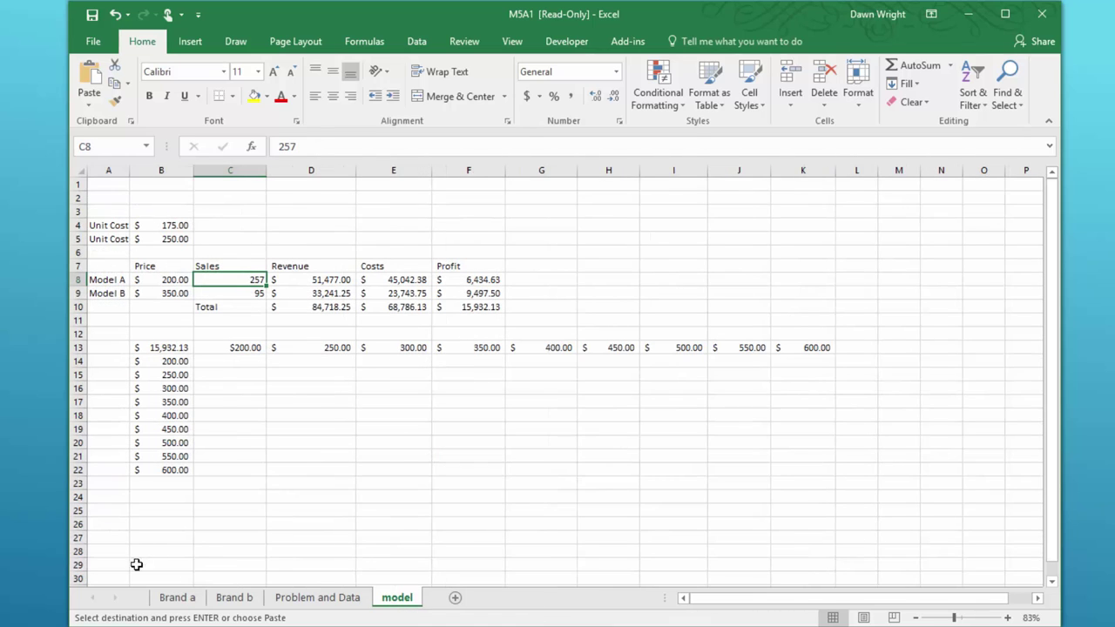
pyautogui.click(114, 539)
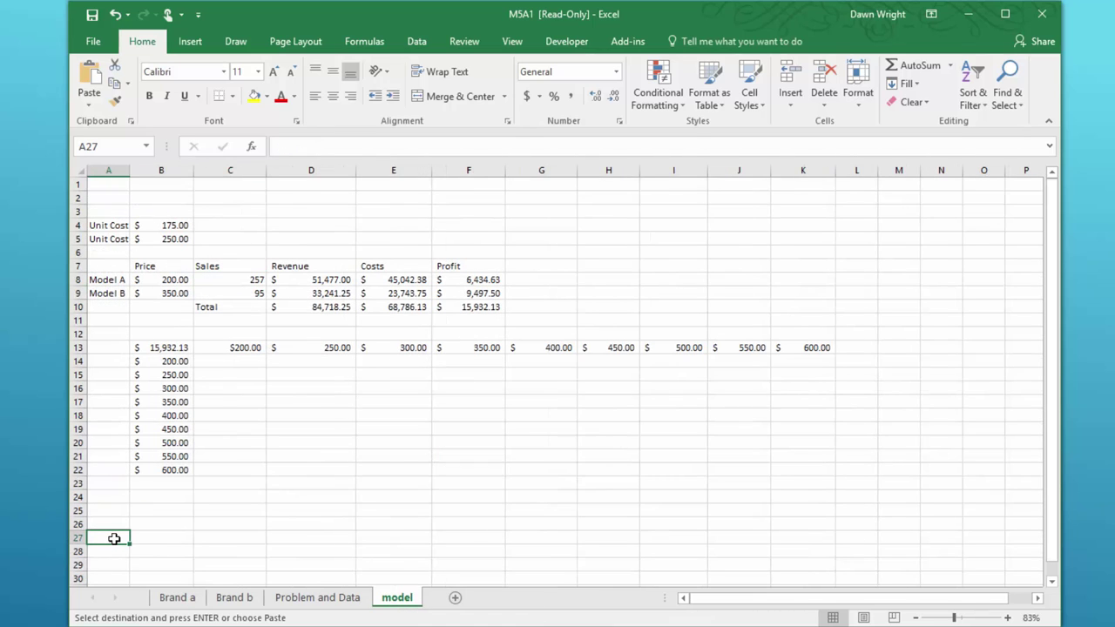
pyautogui.hotkey('ctrl', 'v')
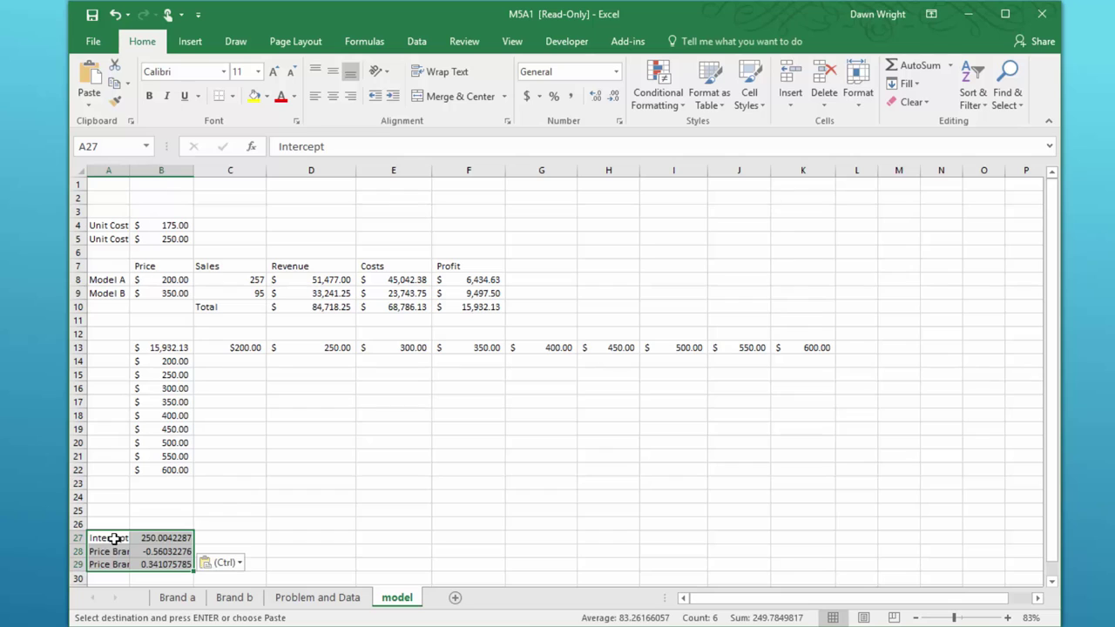
# Step: Fit column A's width to its contents and enter the heading "Brand a" in A26 above the pasted coefficients
pyautogui.doubleClick(129, 169)
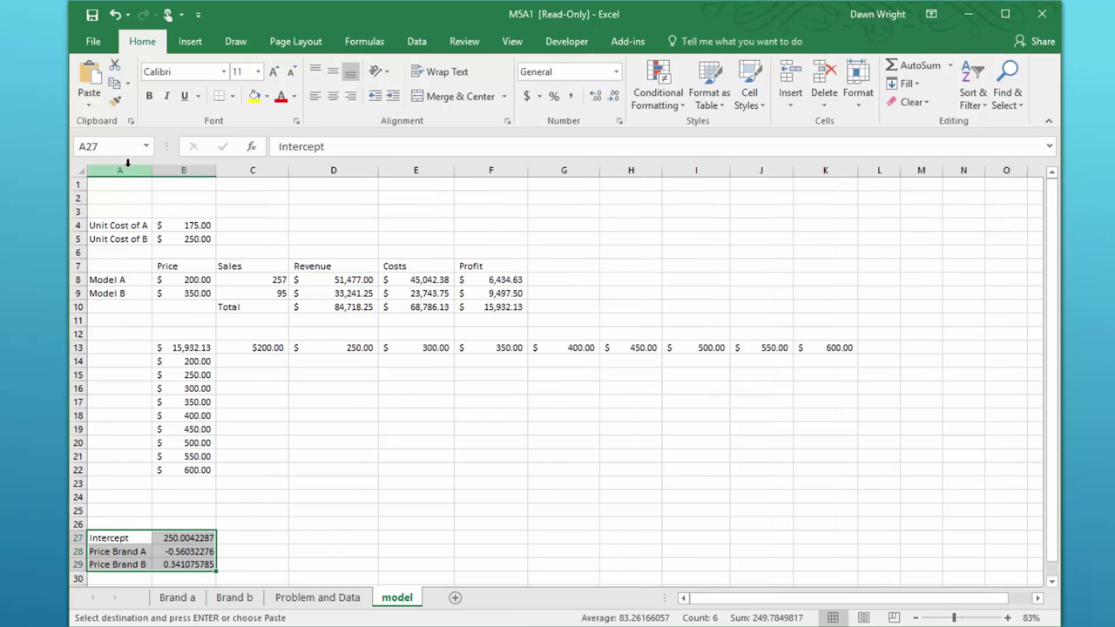
pyautogui.click(104, 520)
pyautogui.write('Brand a')
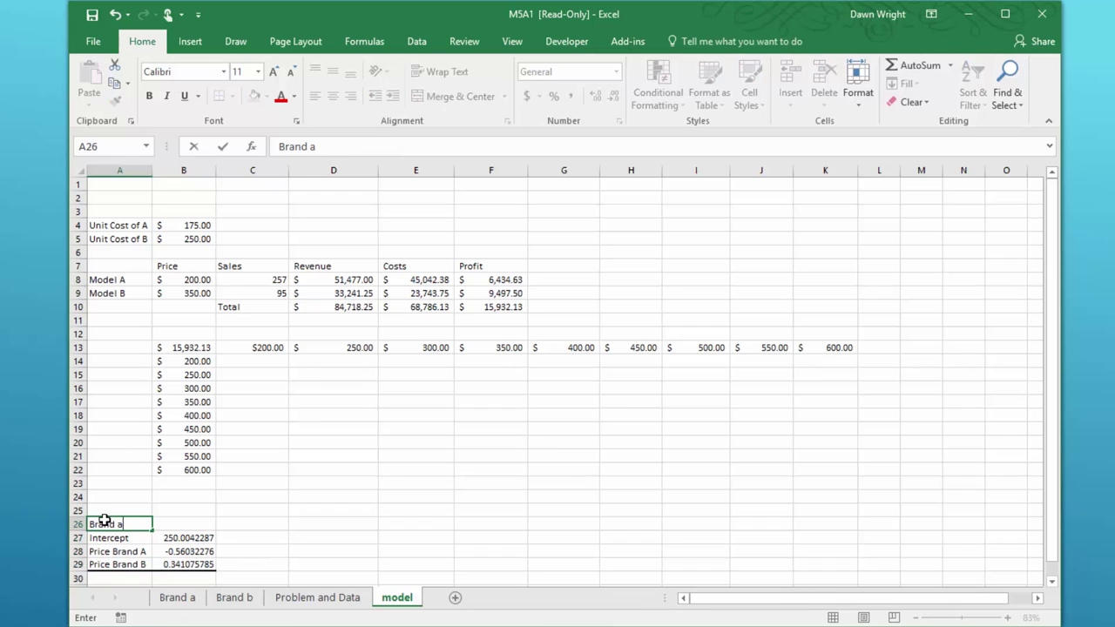
pyautogui.click(301, 575)
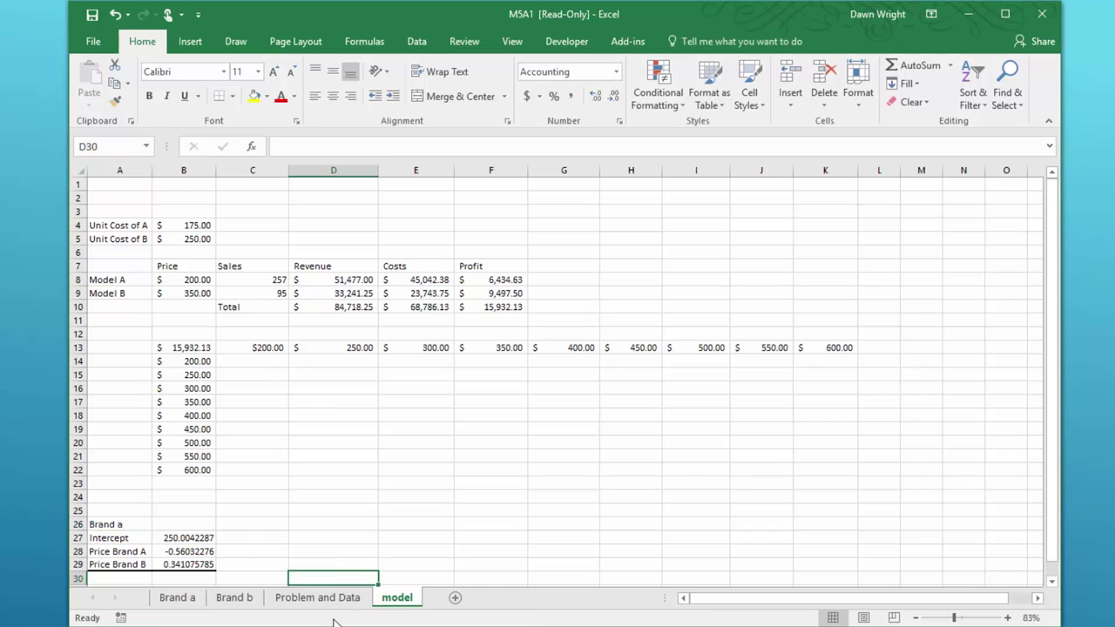
# Step: Copy the coefficient labels and values in A17:B19 of the Brand b sheet to cell D27 of the model sheet
pyautogui.click(234, 599)
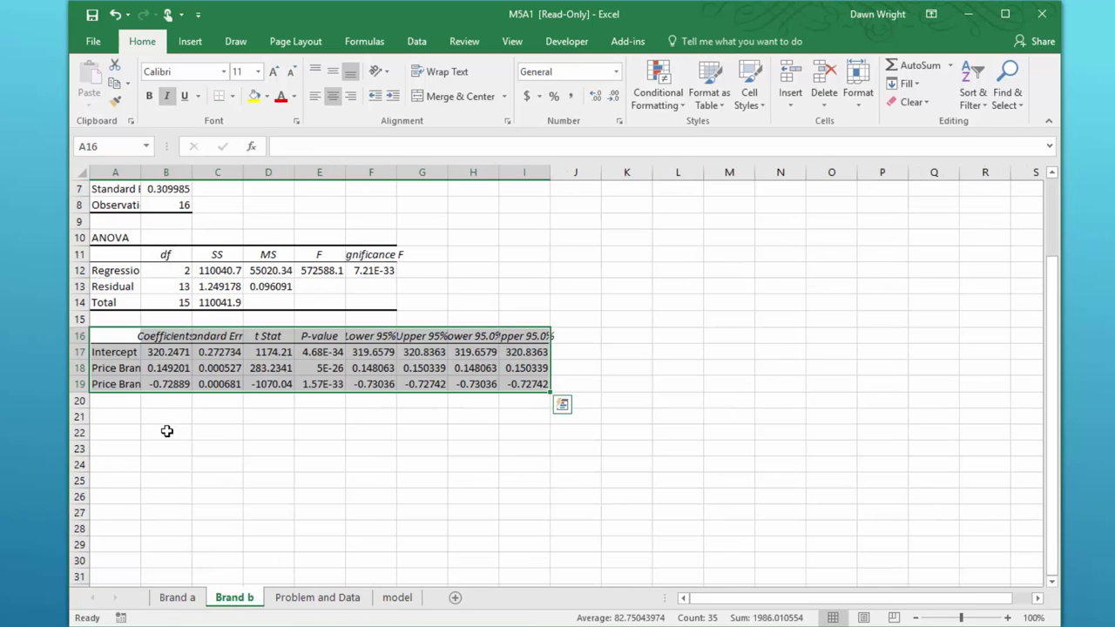
pyautogui.click(165, 432)
pyautogui.moveTo(111, 352); pyautogui.dragTo(159, 383)
pyautogui.hotkey('ctrl', 'c')
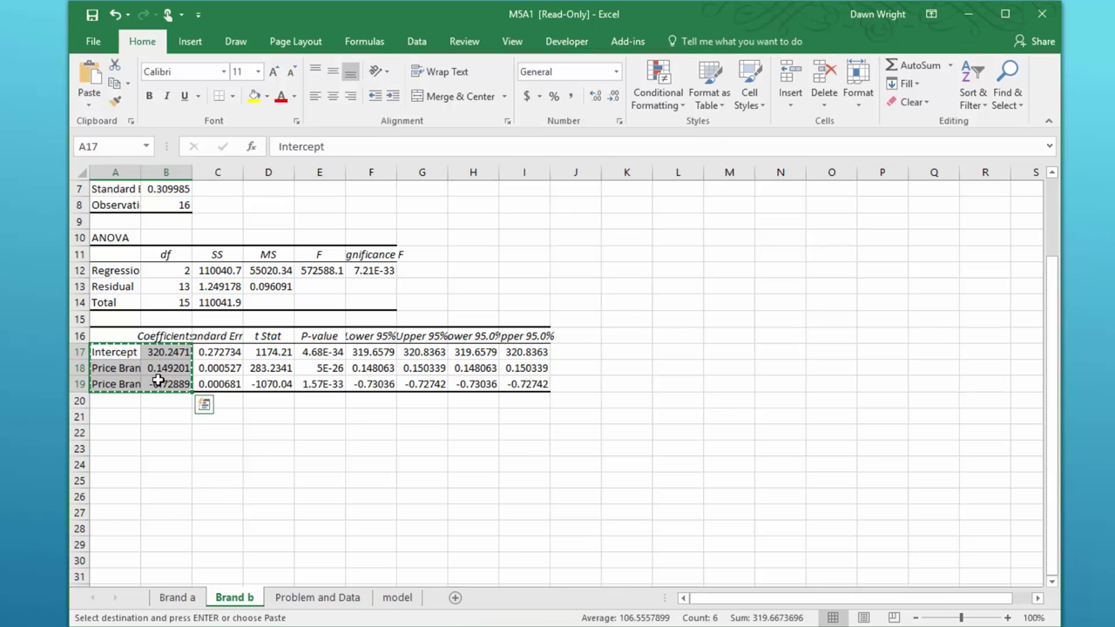
pyautogui.click(407, 601)
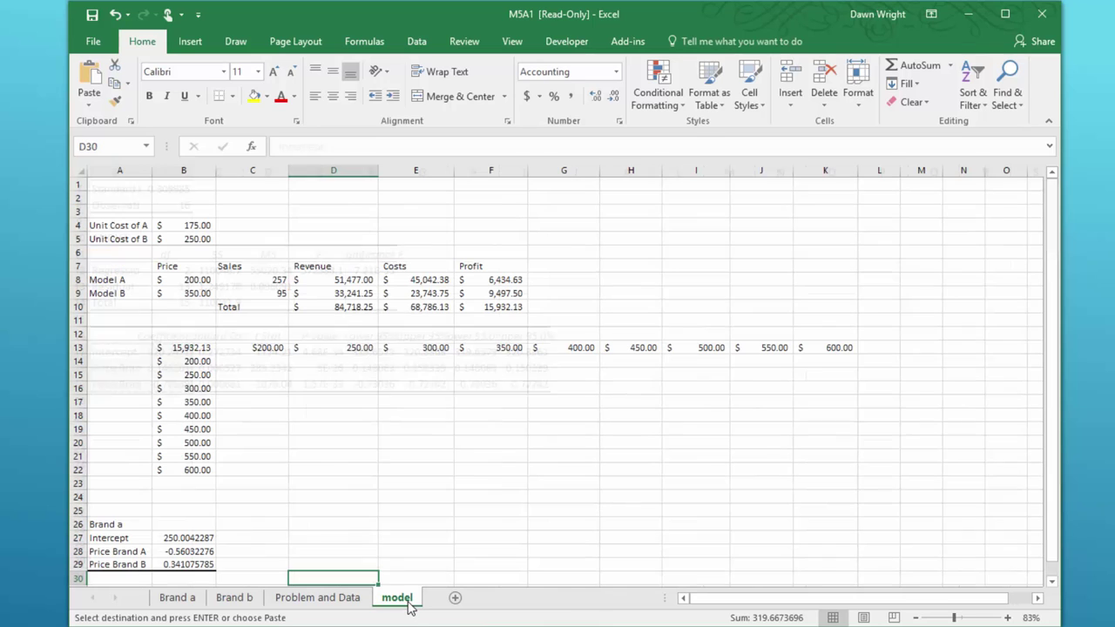
pyautogui.click(312, 535)
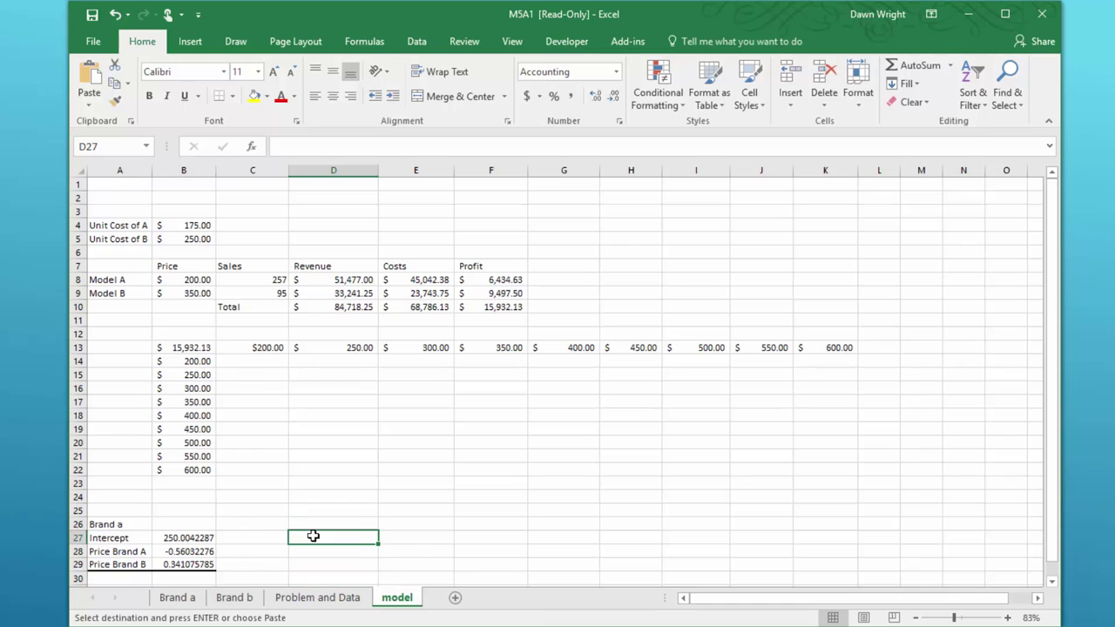
pyautogui.hotkey('ctrl', 'v')
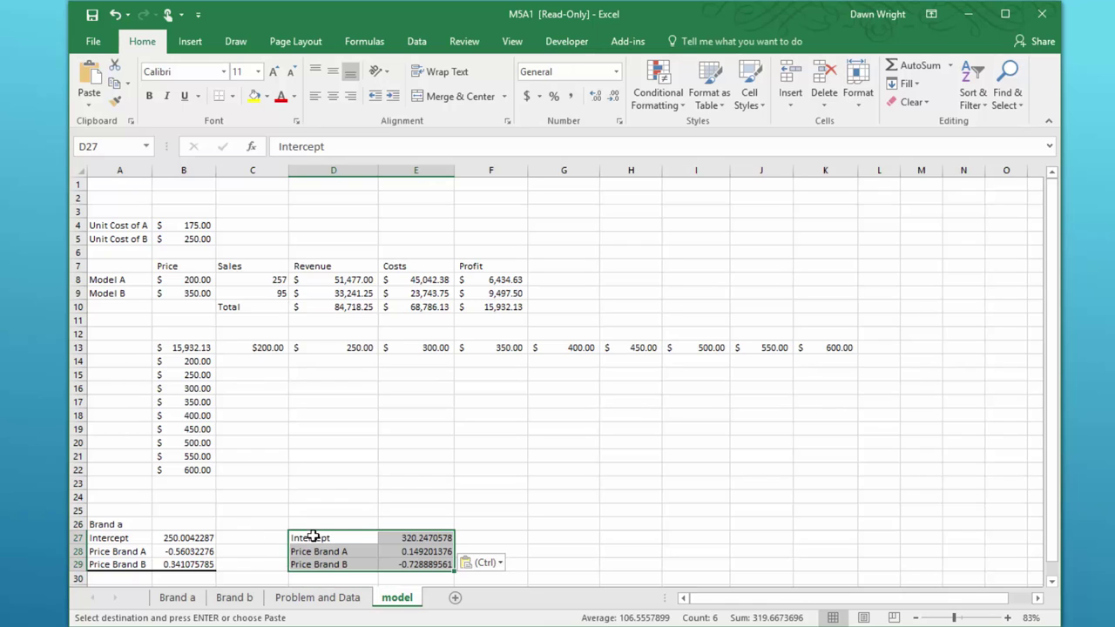
# Step: Enter the heading "Brand b" in D26 above the second set of coefficients
pyautogui.click(314, 523)
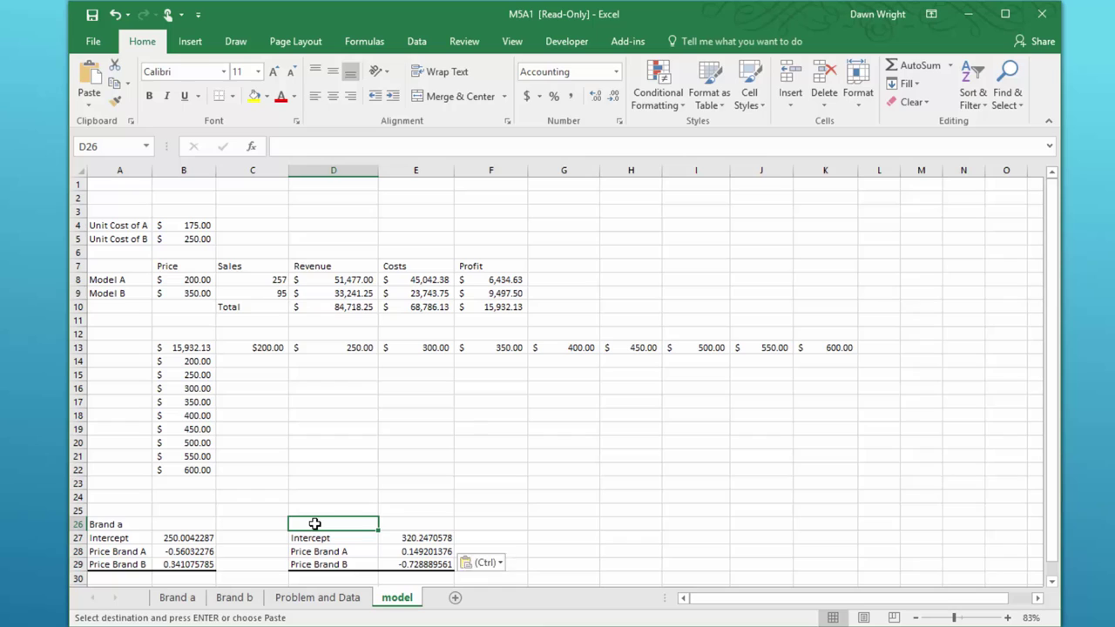
pyautogui.write('Brand b')
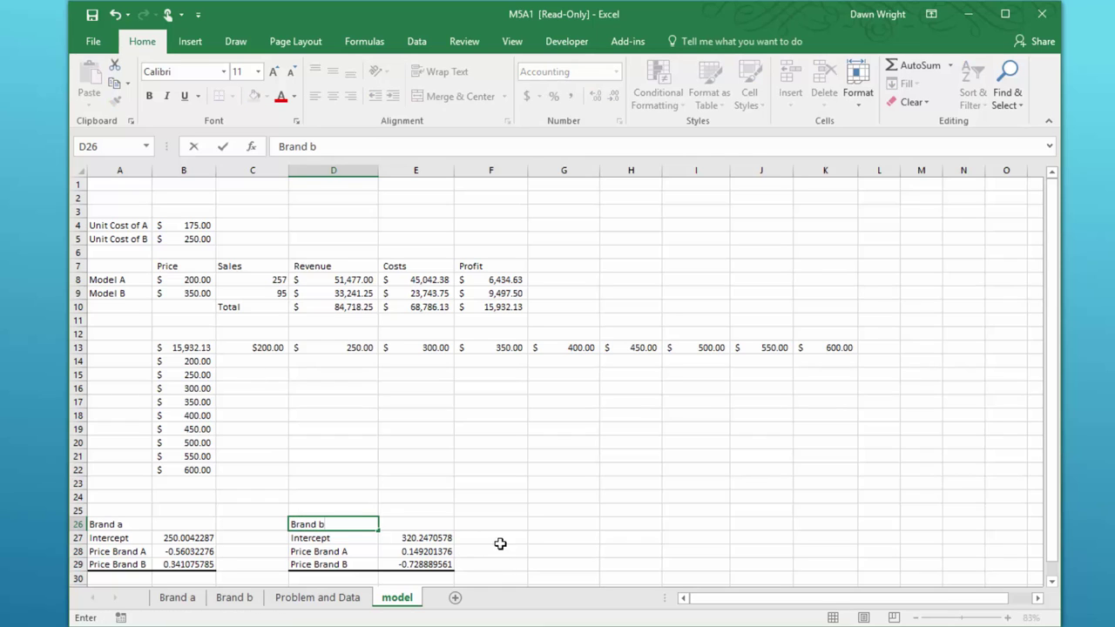
pyautogui.click(500, 540)
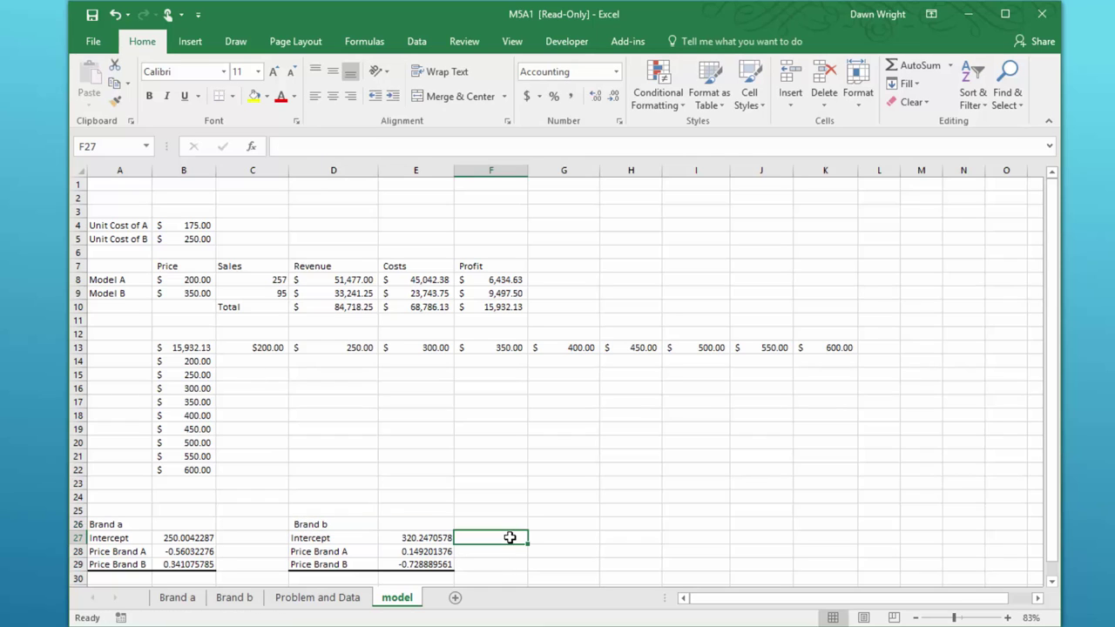
# Step: Replace Model A's sales value in C8 with the regression formula =B27+B28*B8+B29*B9, using the Brand a coefficients and both prices
pyautogui.click(255, 280)
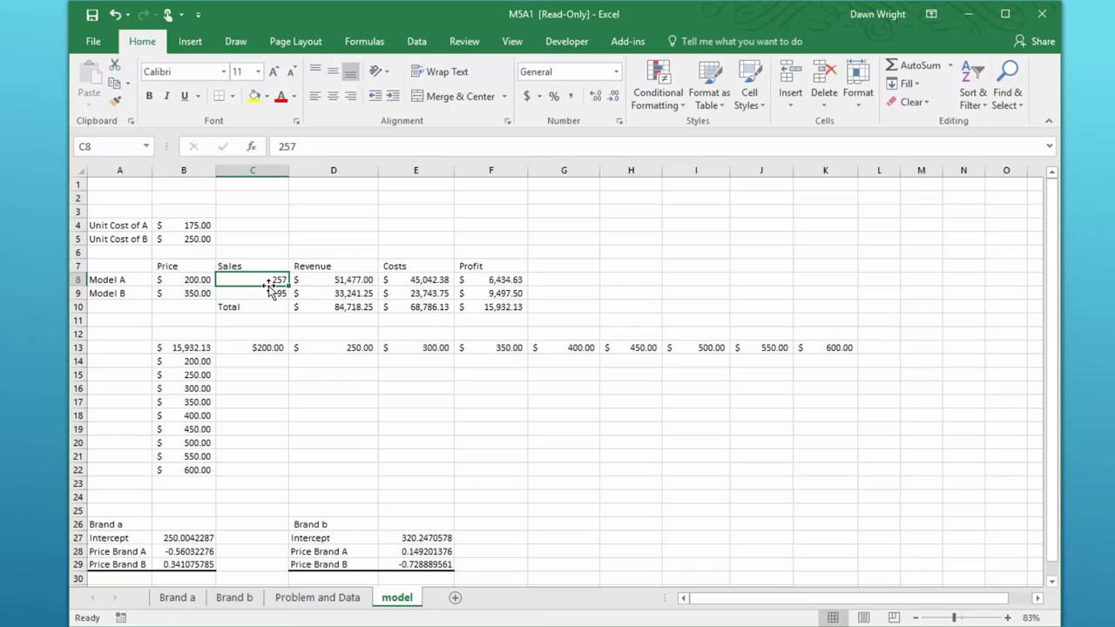
pyautogui.write('=')
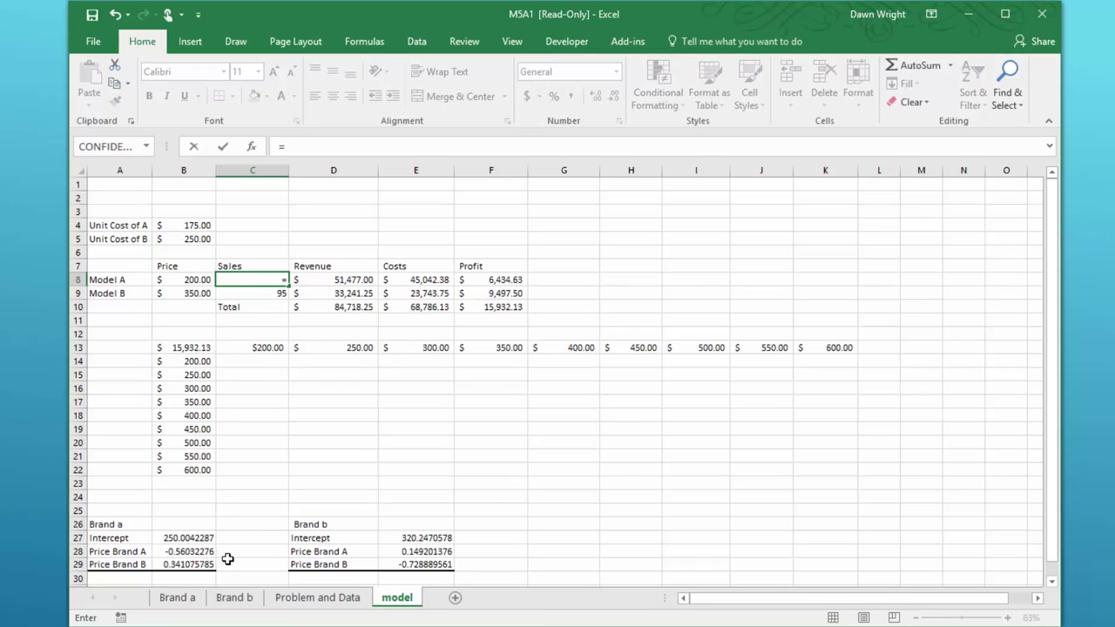
pyautogui.click(184, 539)
pyautogui.write('+')
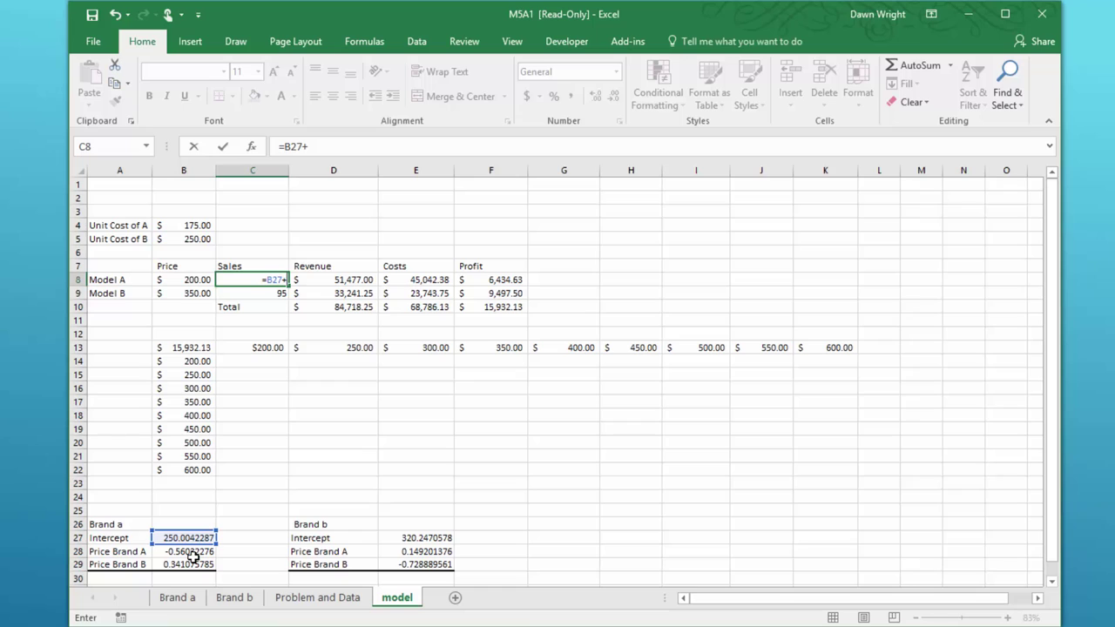
pyautogui.click(194, 553)
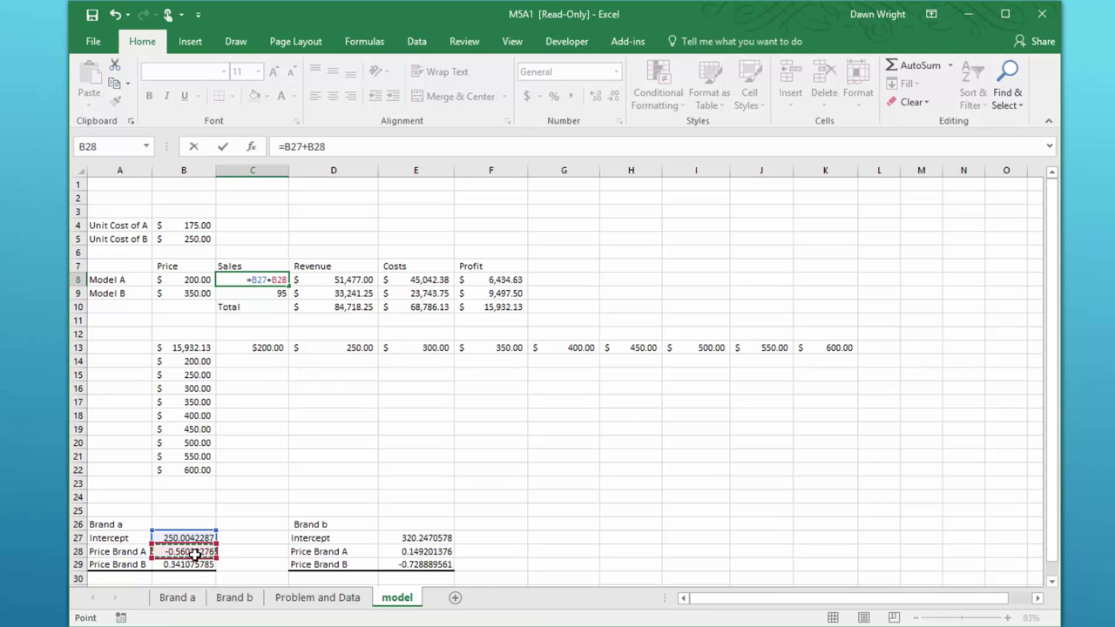
pyautogui.write('*')
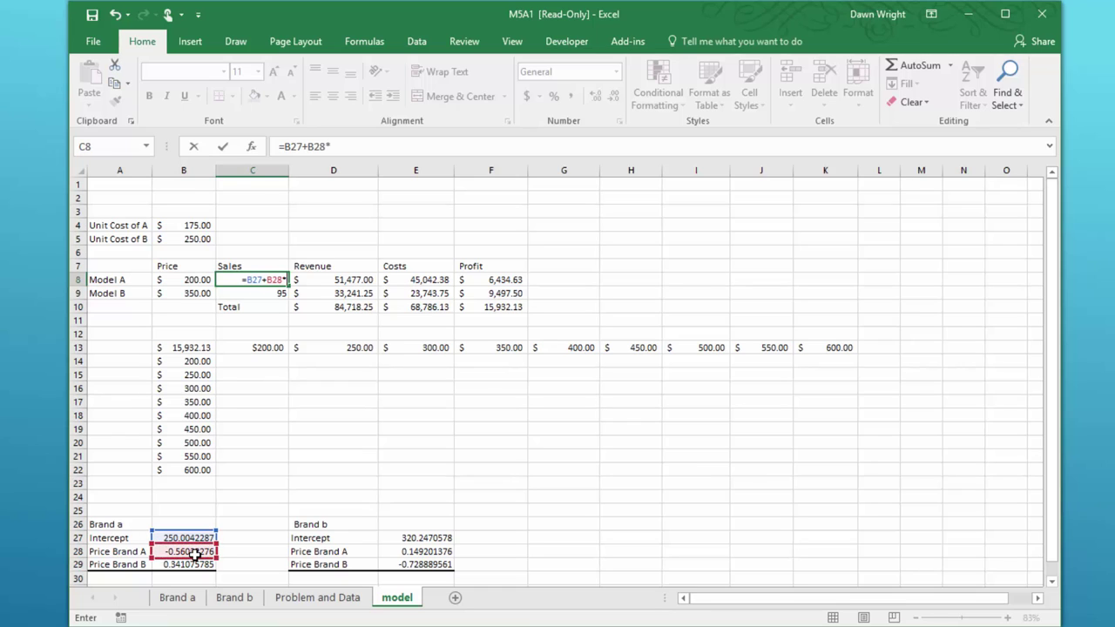
pyautogui.click(199, 280)
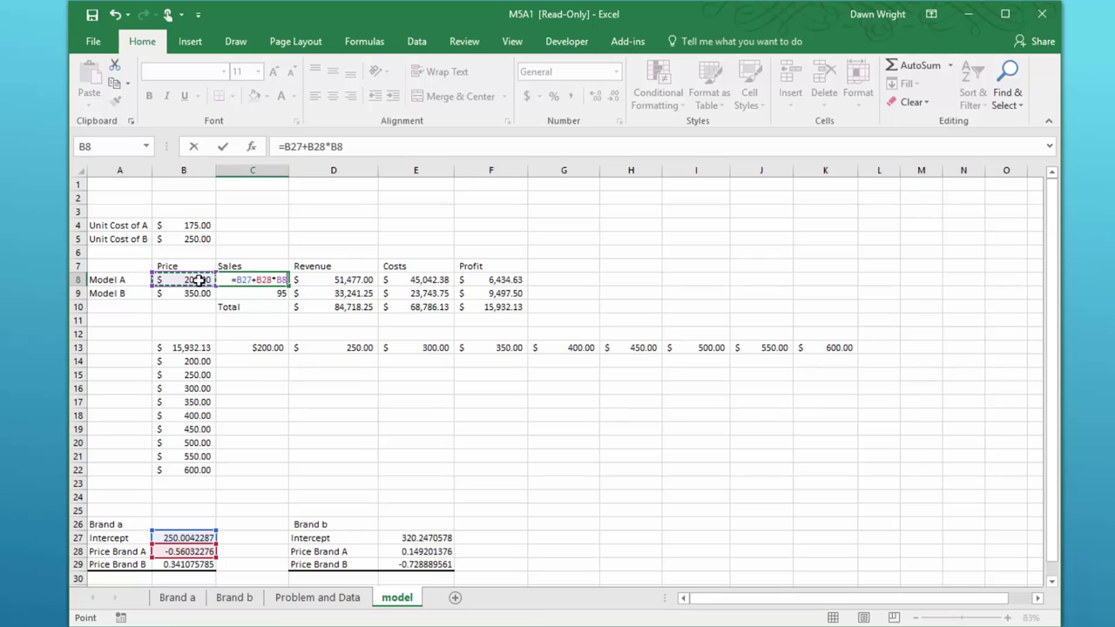
pyautogui.write('+')
pyautogui.click(189, 564)
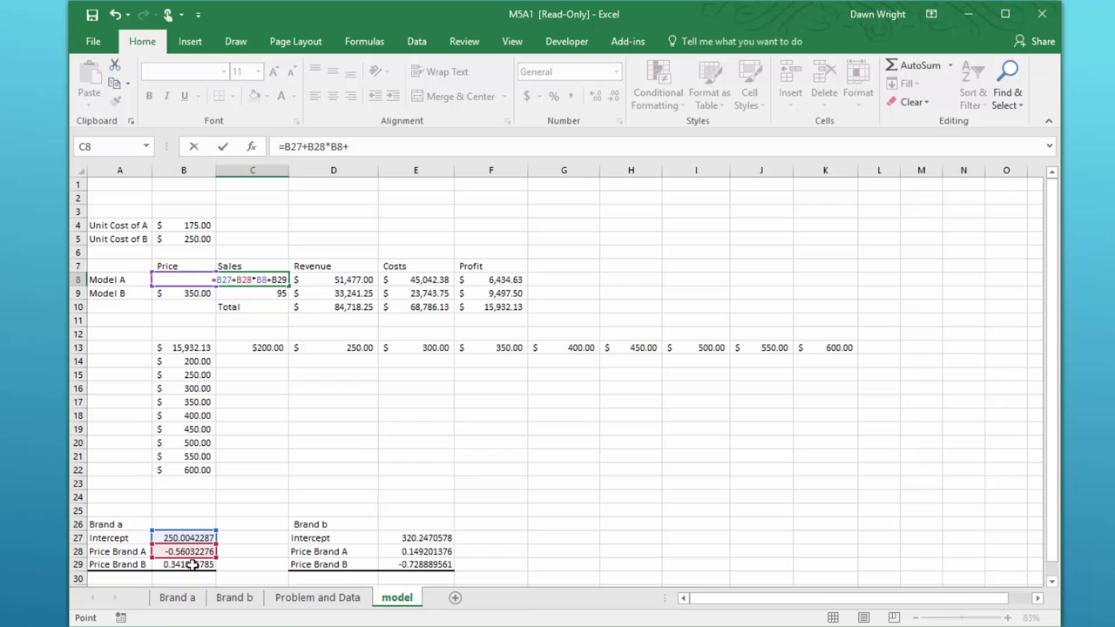
pyautogui.write('*')
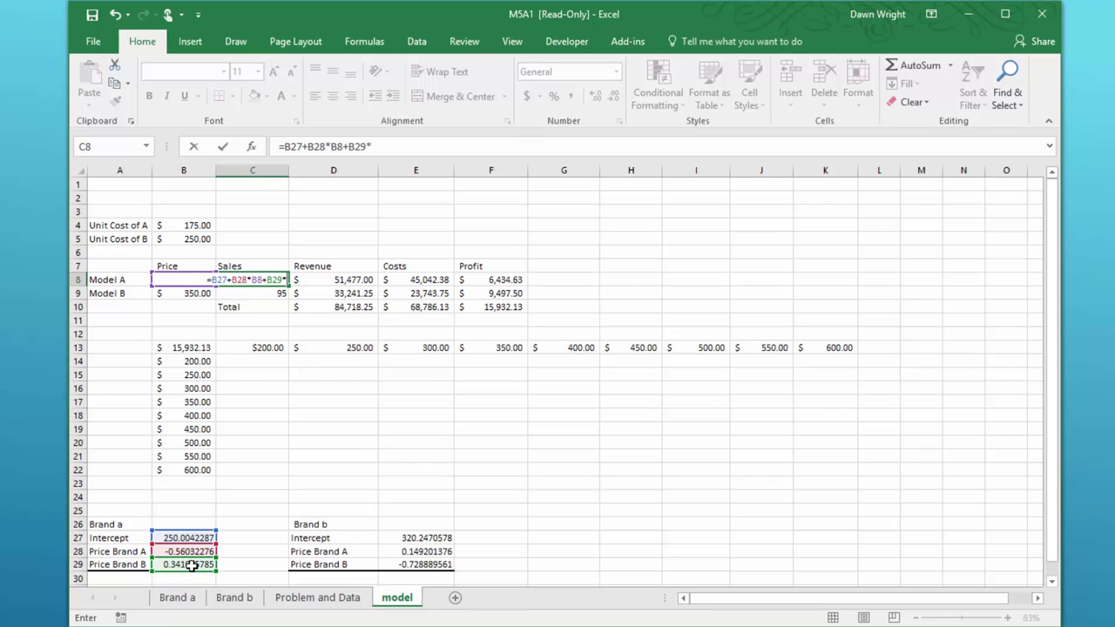
pyautogui.click(187, 293)
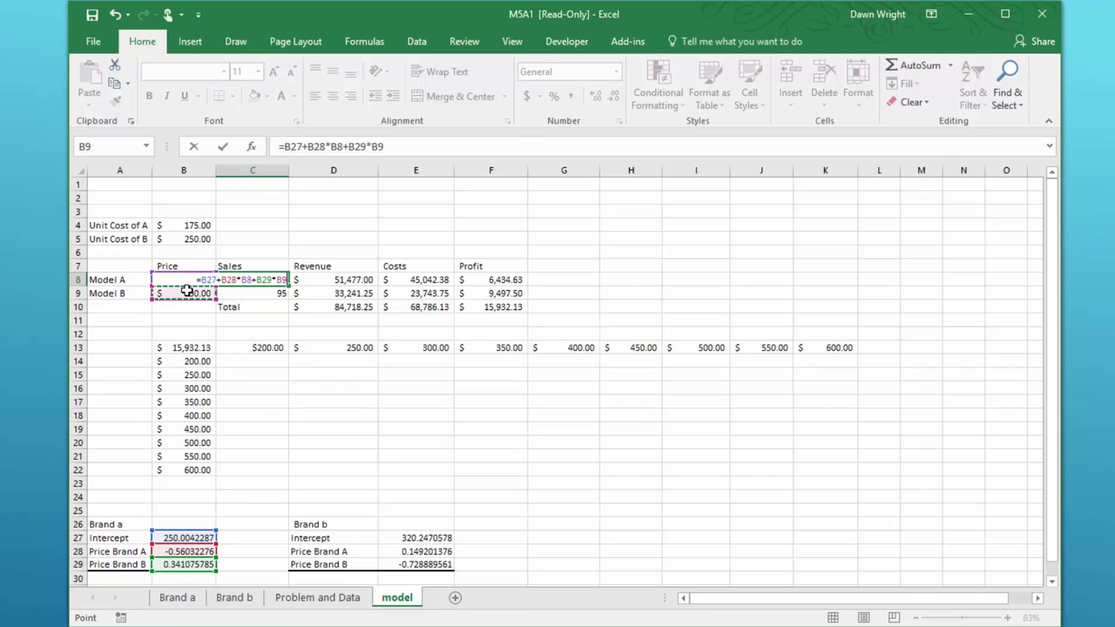
pyautogui.press('Return')
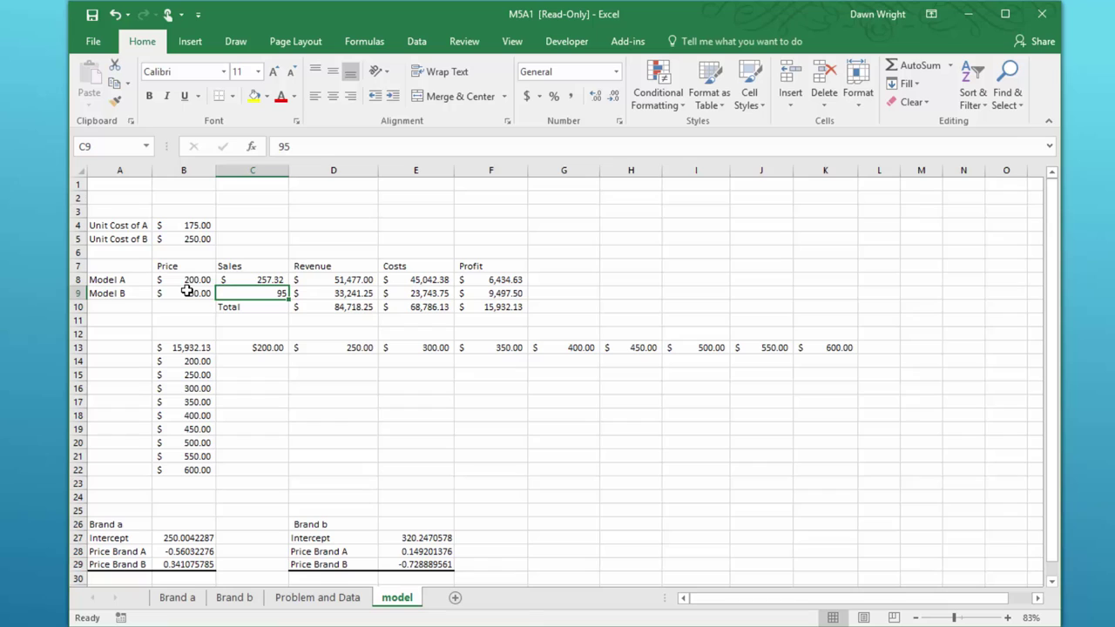
pyautogui.click(272, 280)
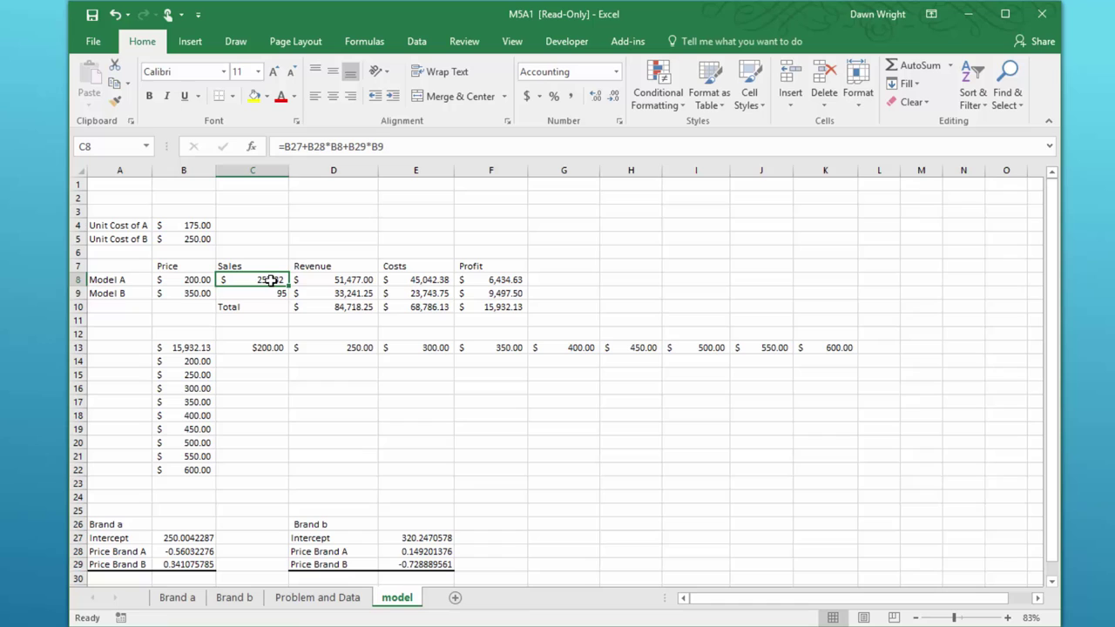
pyautogui.click(279, 294)
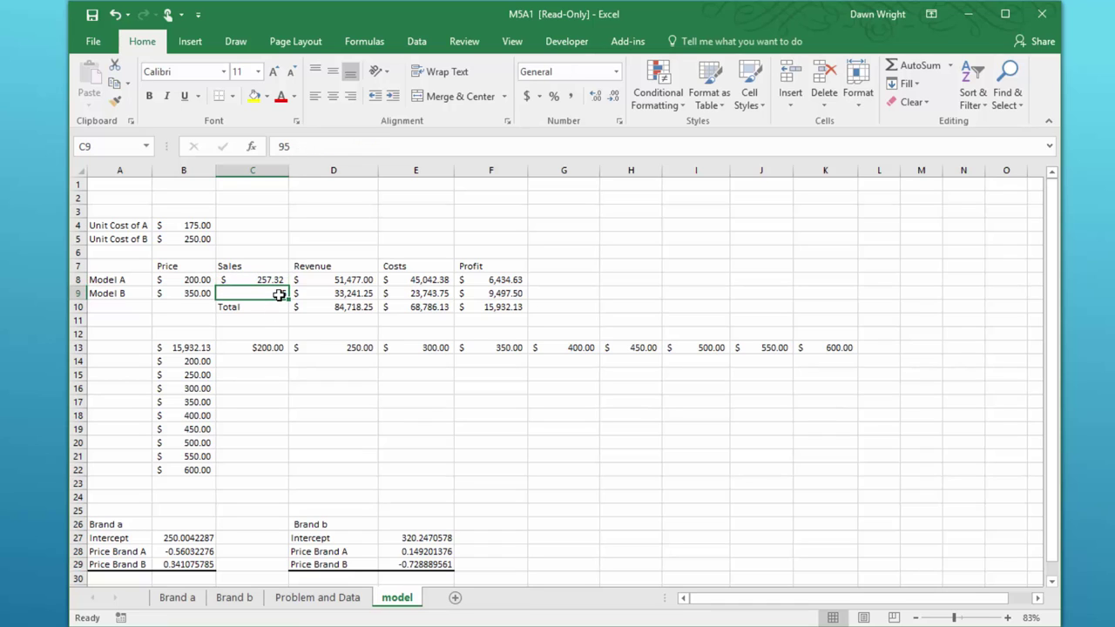
pyautogui.write('=')
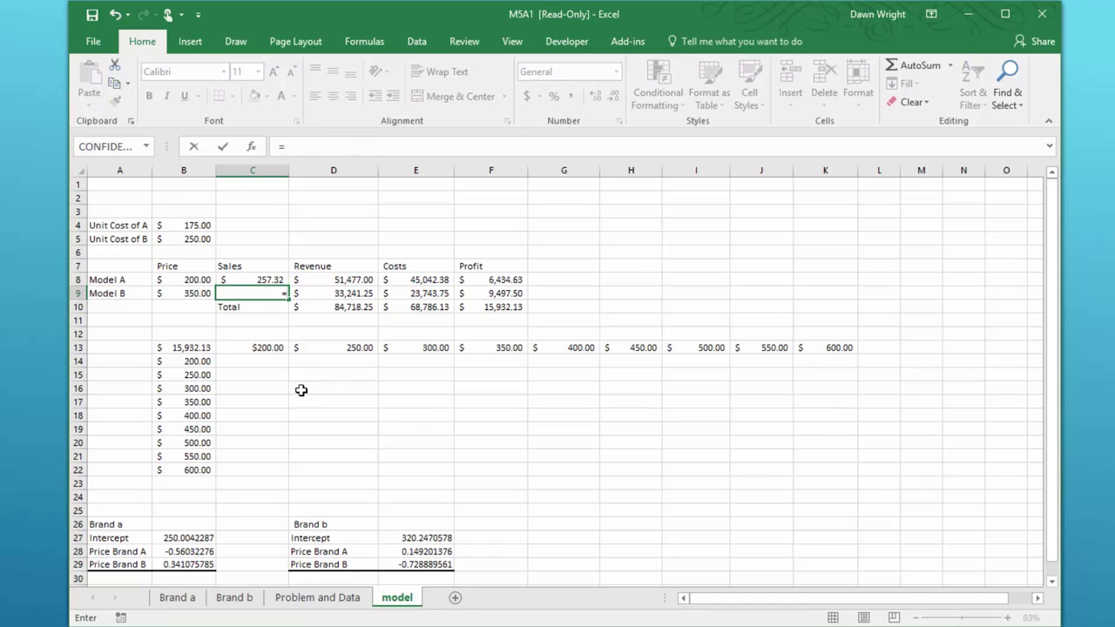
pyautogui.click(424, 538)
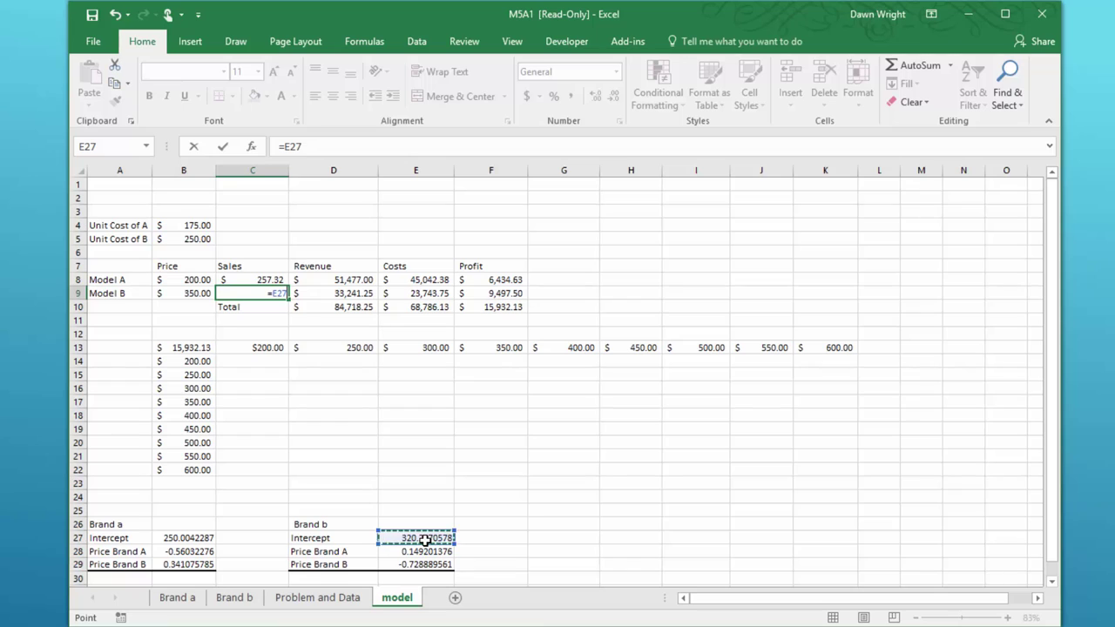
pyautogui.write('+')
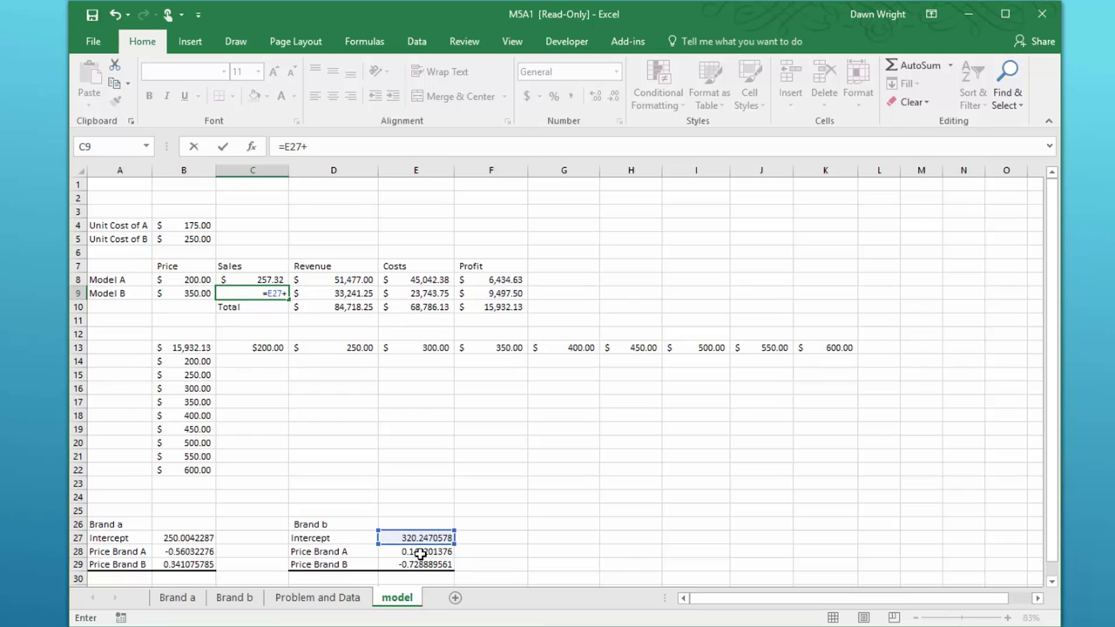
pyautogui.click(425, 552)
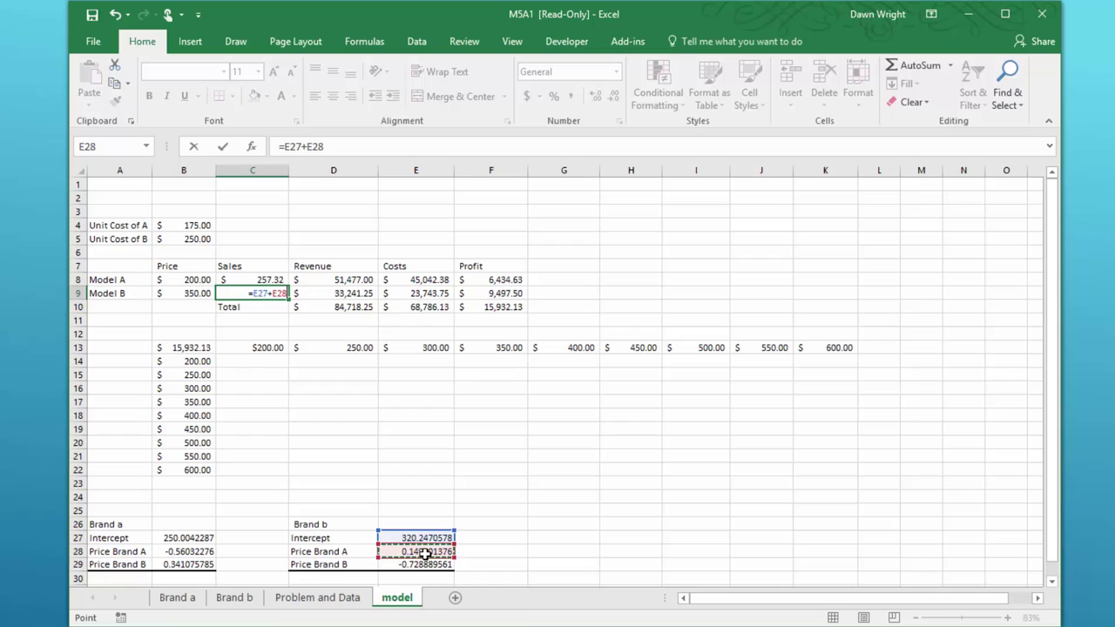
pyautogui.write('*')
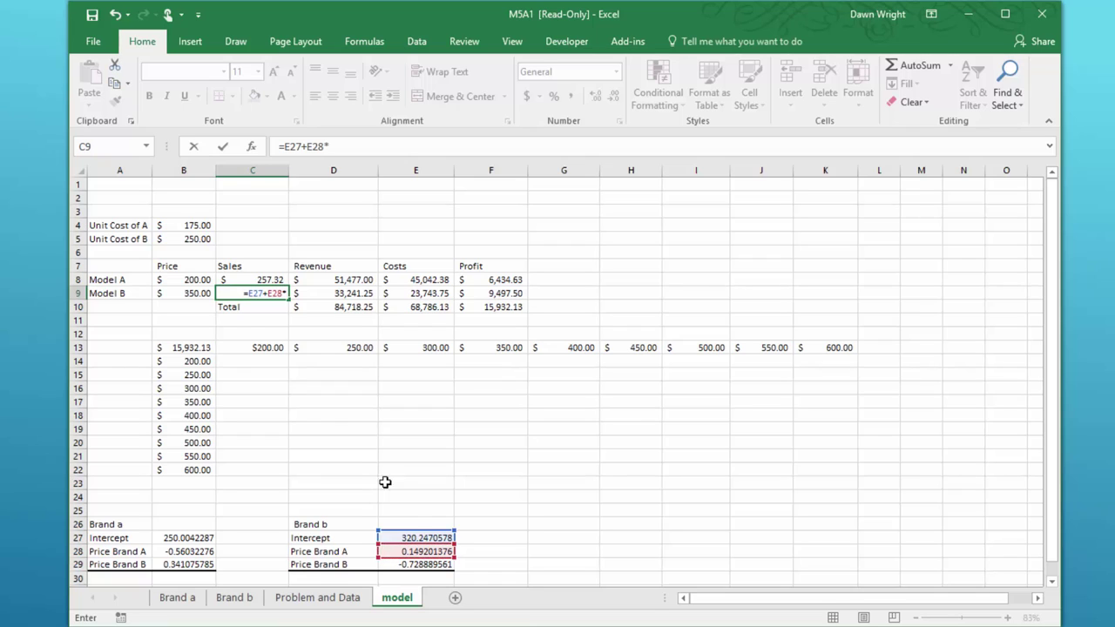
pyautogui.click(188, 280)
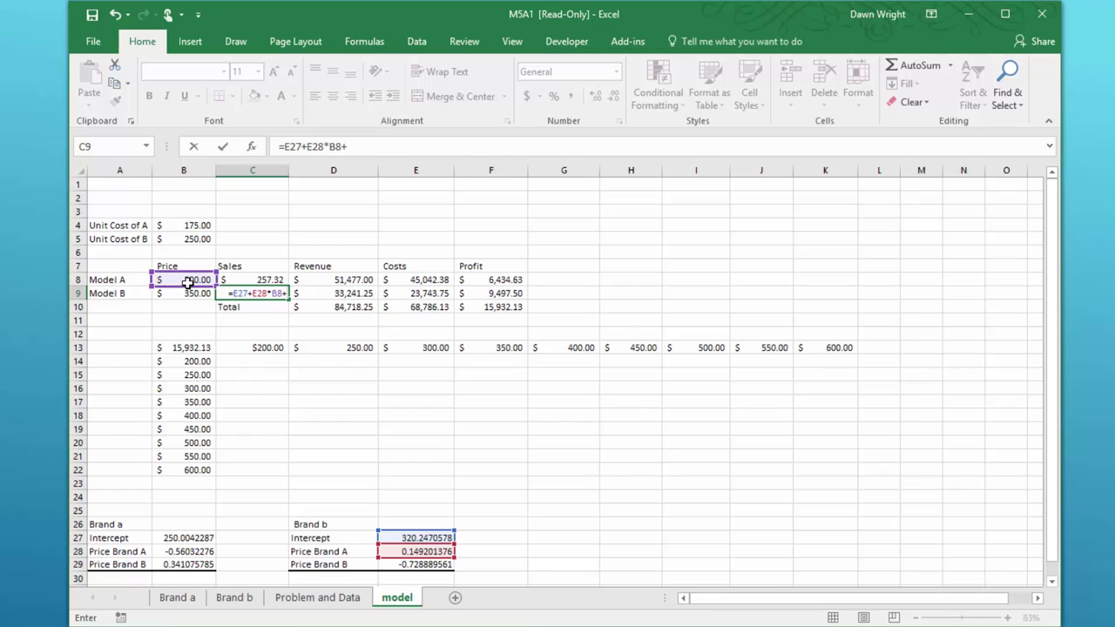
pyautogui.write('+')
pyautogui.click(406, 565)
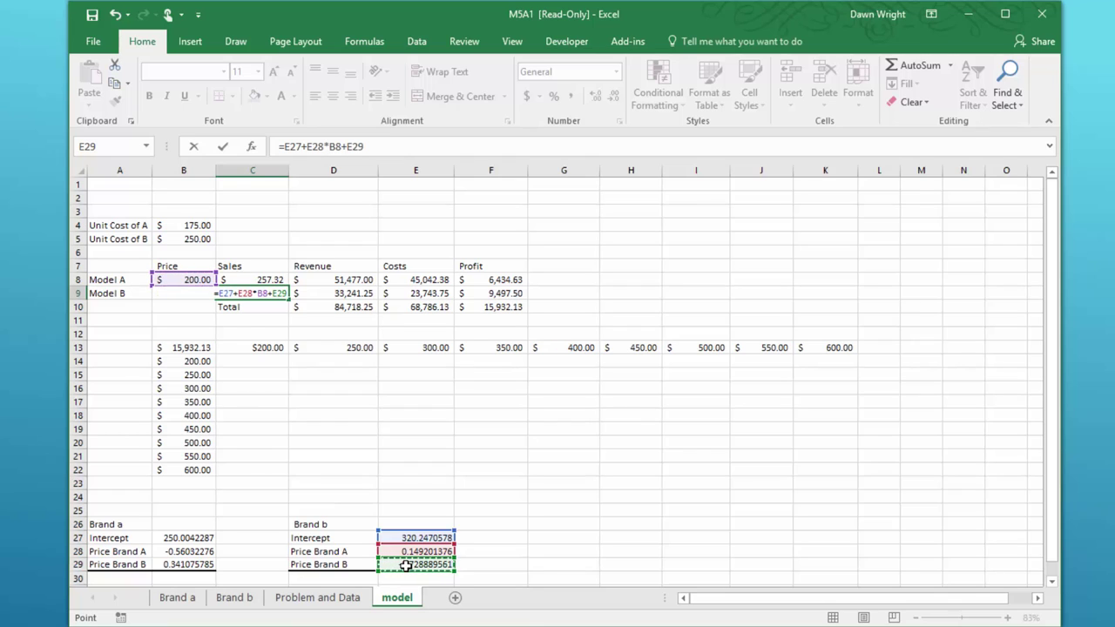
pyautogui.write('*')
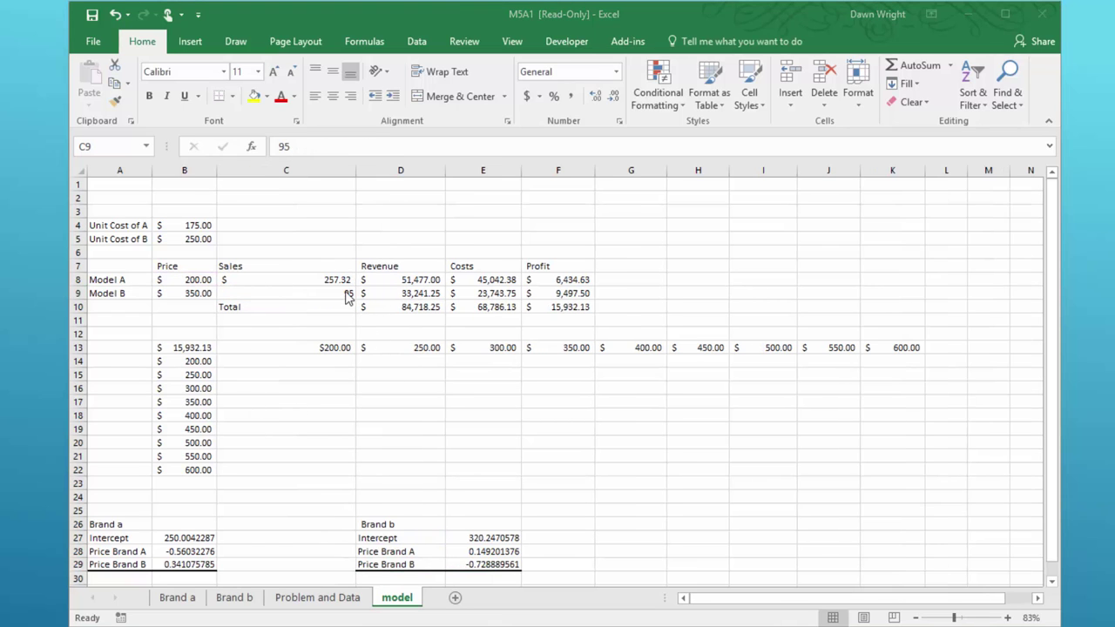
# Step: Replace Model B's sales value in C9 with the regression formula =E27+E28*B8+E29*B9, using the Brand b coefficients and both prices
pyautogui.click(346, 294)
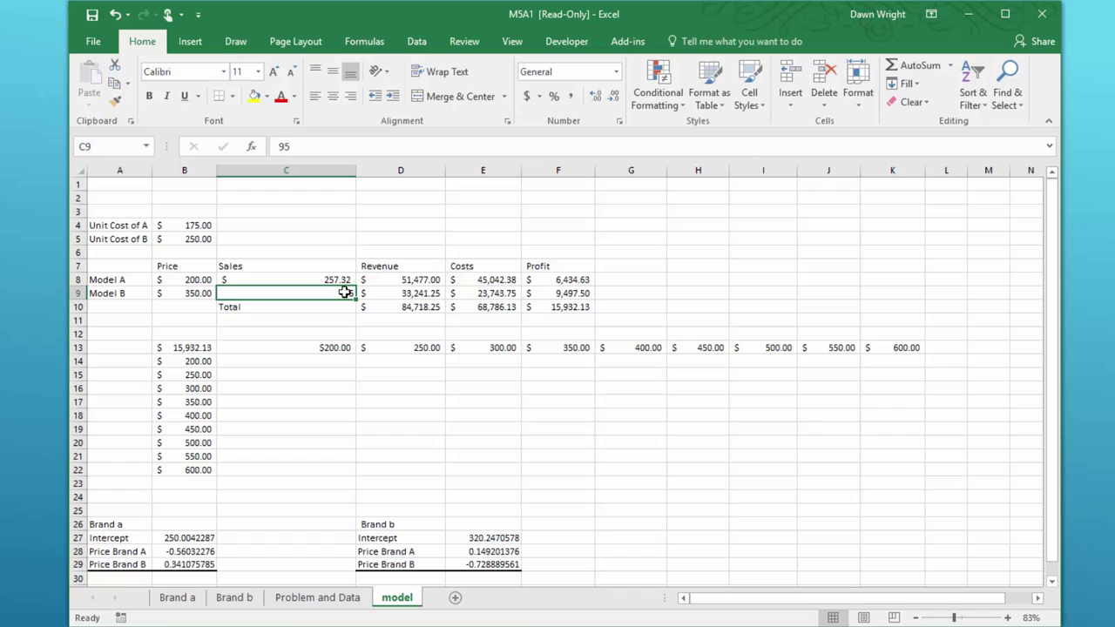
pyautogui.write('=')
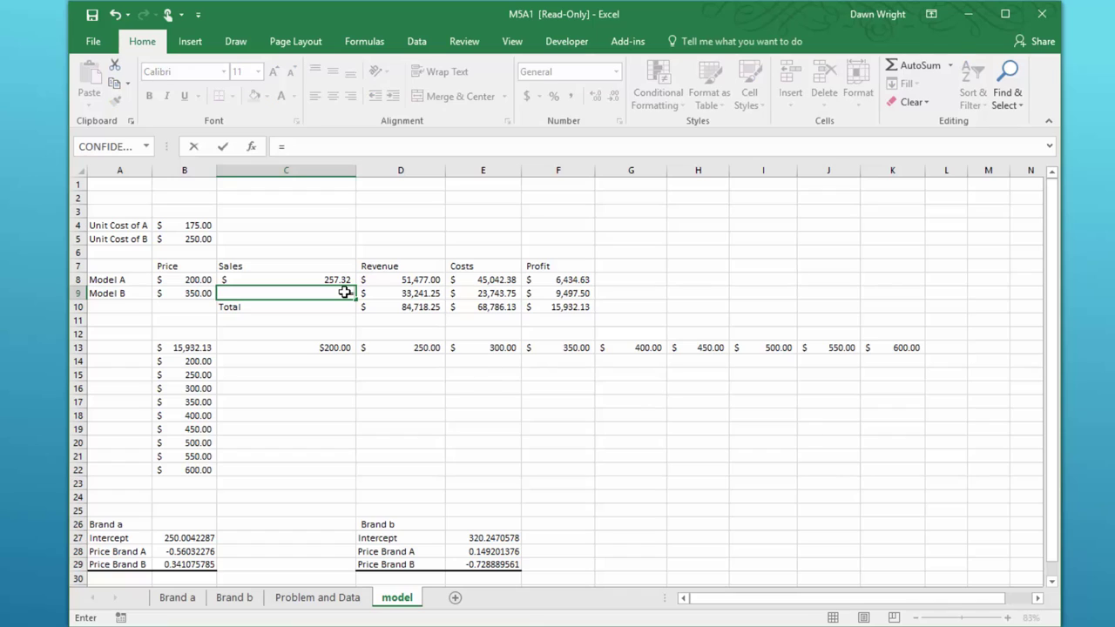
pyautogui.click(496, 539)
pyautogui.write('+')
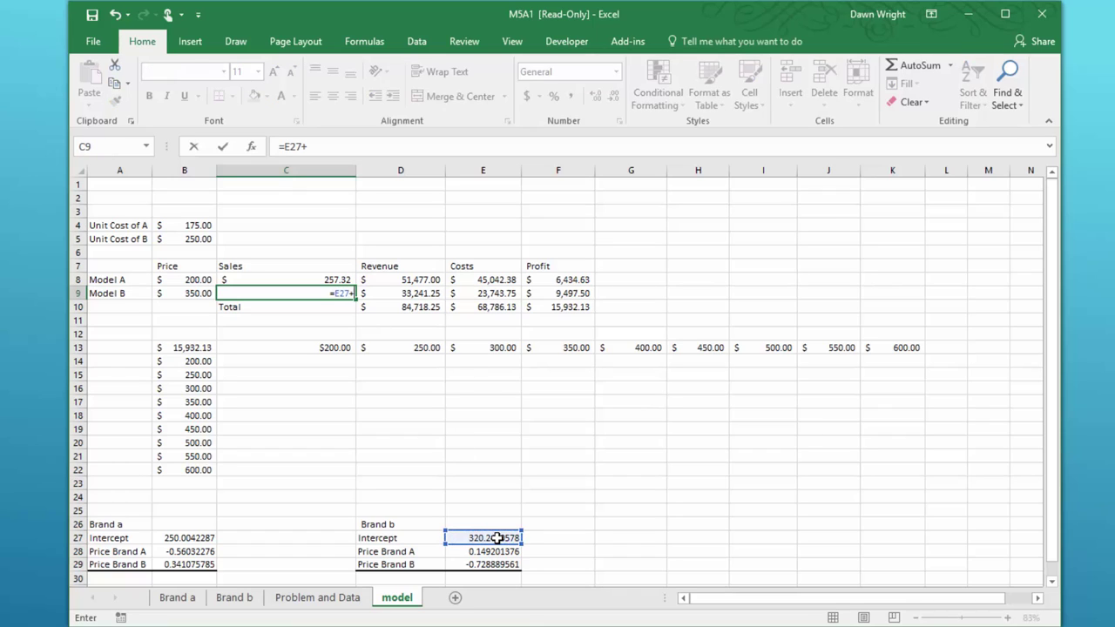
pyautogui.click(501, 552)
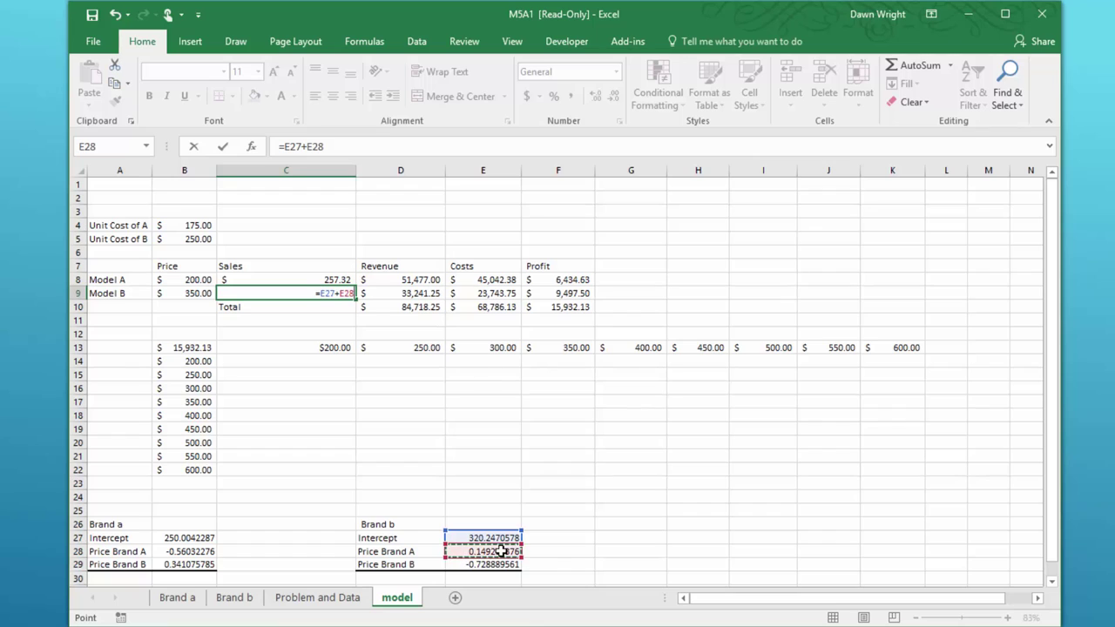
pyautogui.write('*')
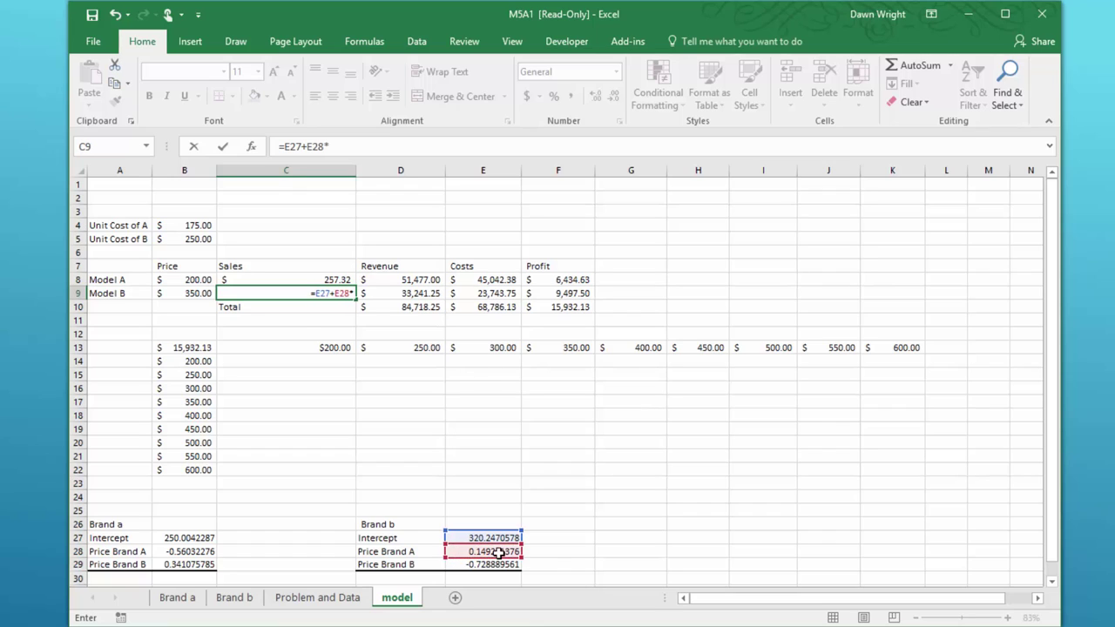
pyautogui.click(192, 280)
pyautogui.write('+')
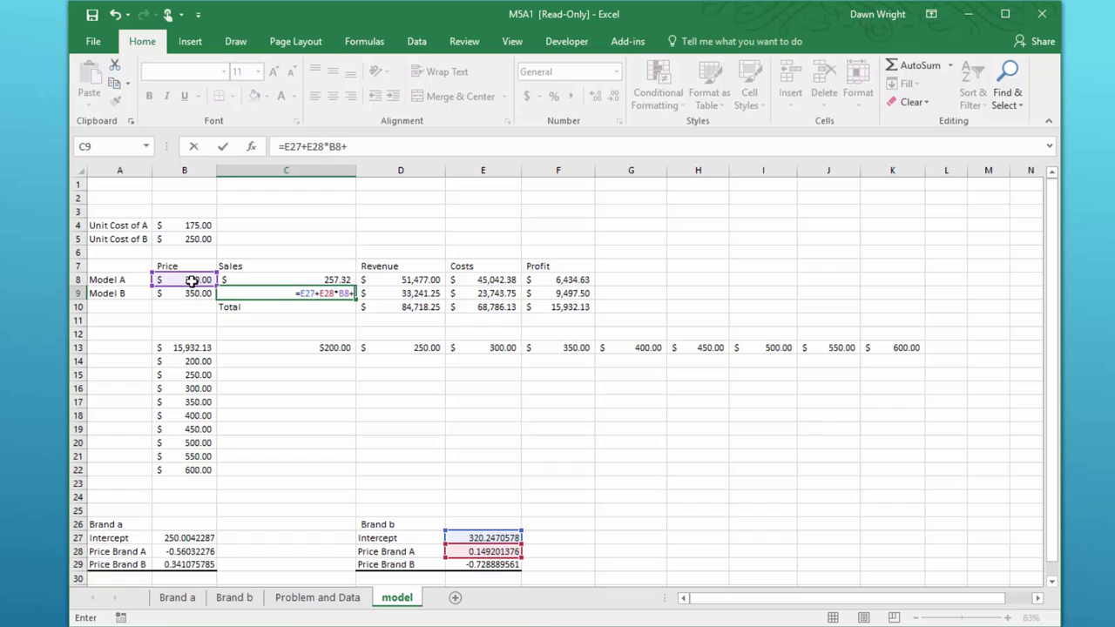
pyautogui.click(494, 564)
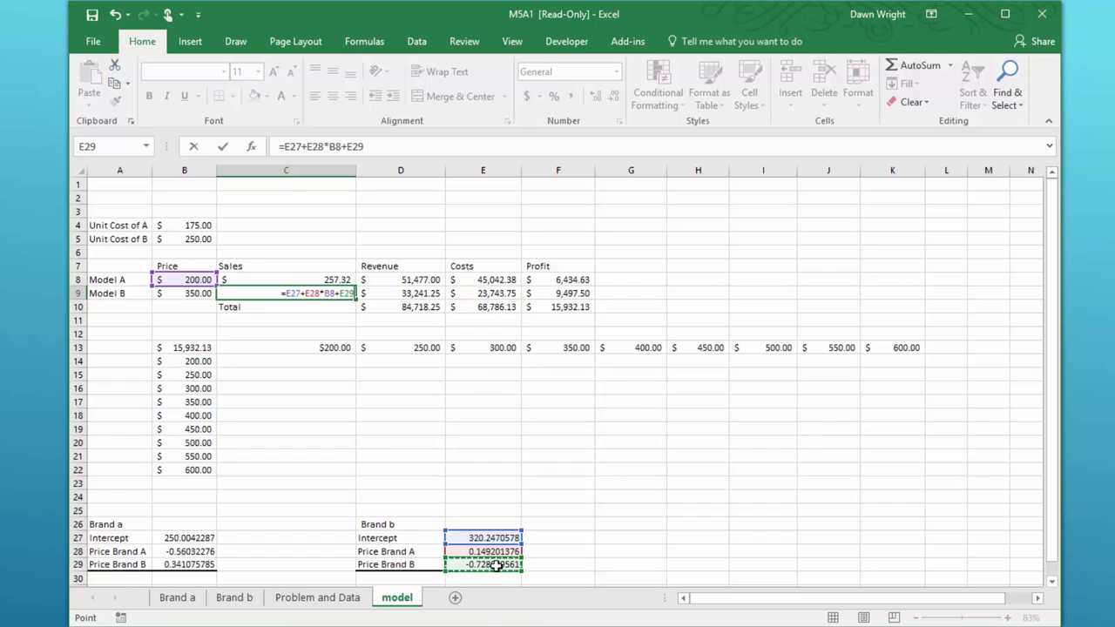
pyautogui.write('*')
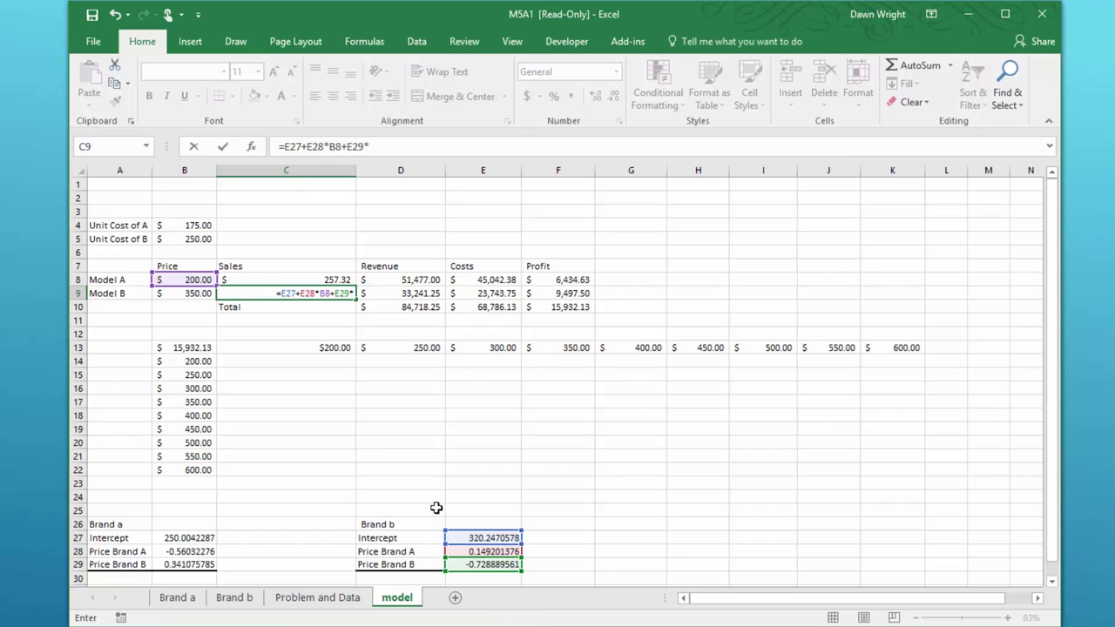
pyautogui.click(190, 296)
pyautogui.press('Return')
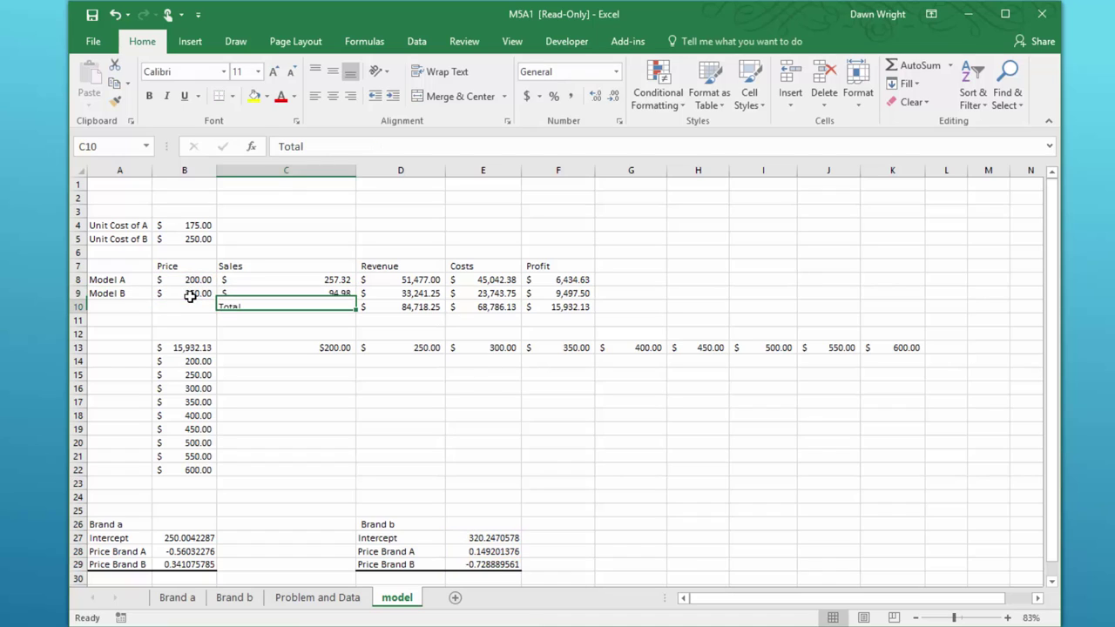
pyautogui.click(320, 293)
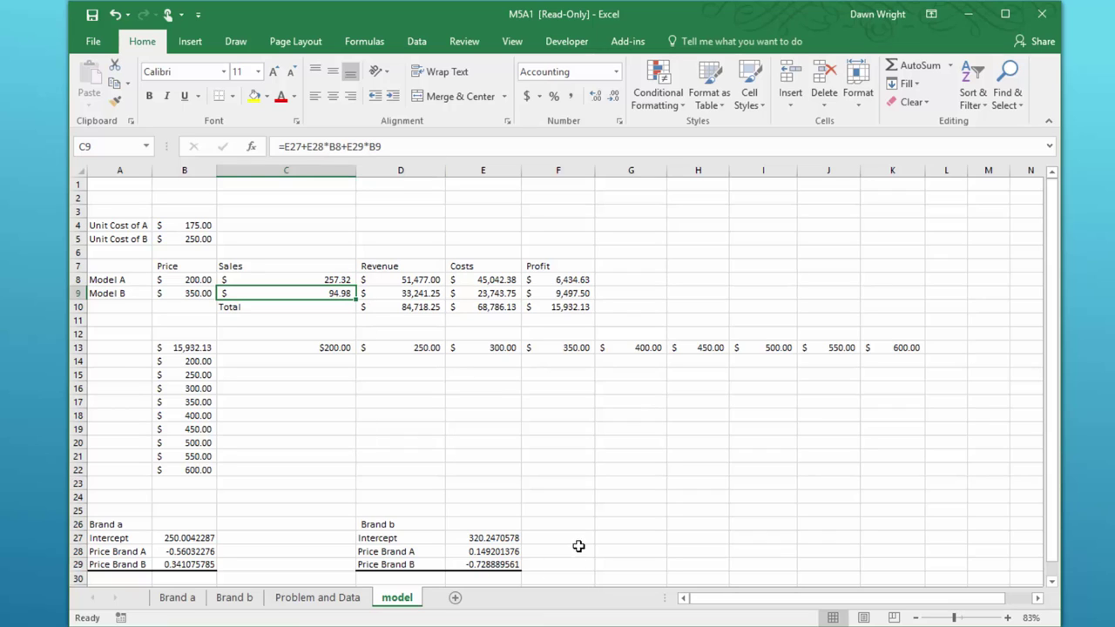
# Step: Calculate Model A's revenue in D8 as price times sales with the formula =B8*C8
pyautogui.click(423, 280)
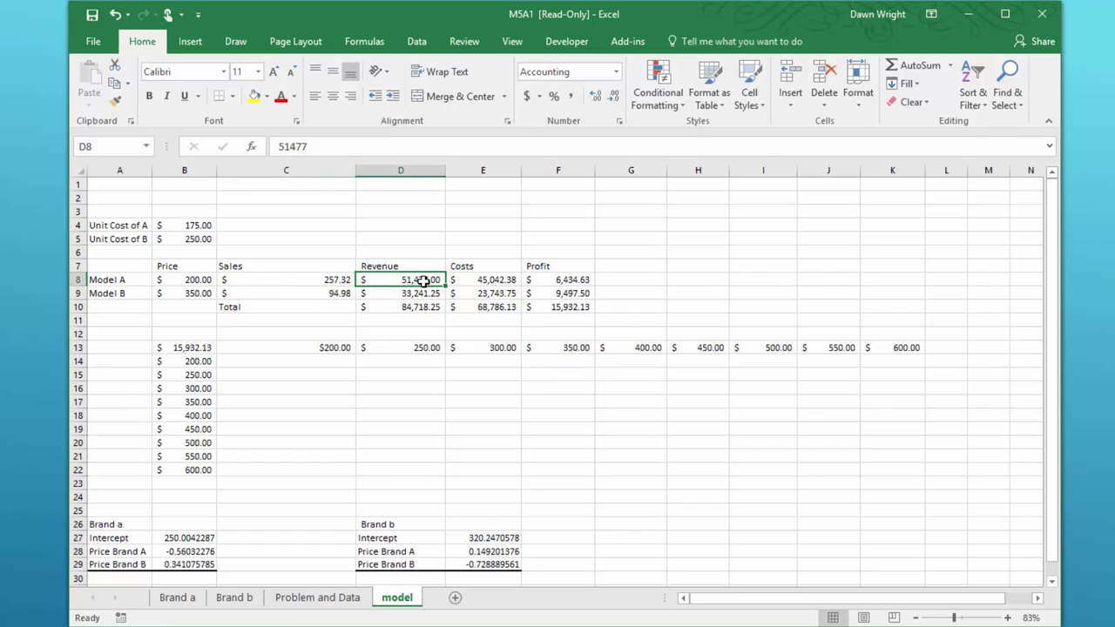
pyautogui.write('=')
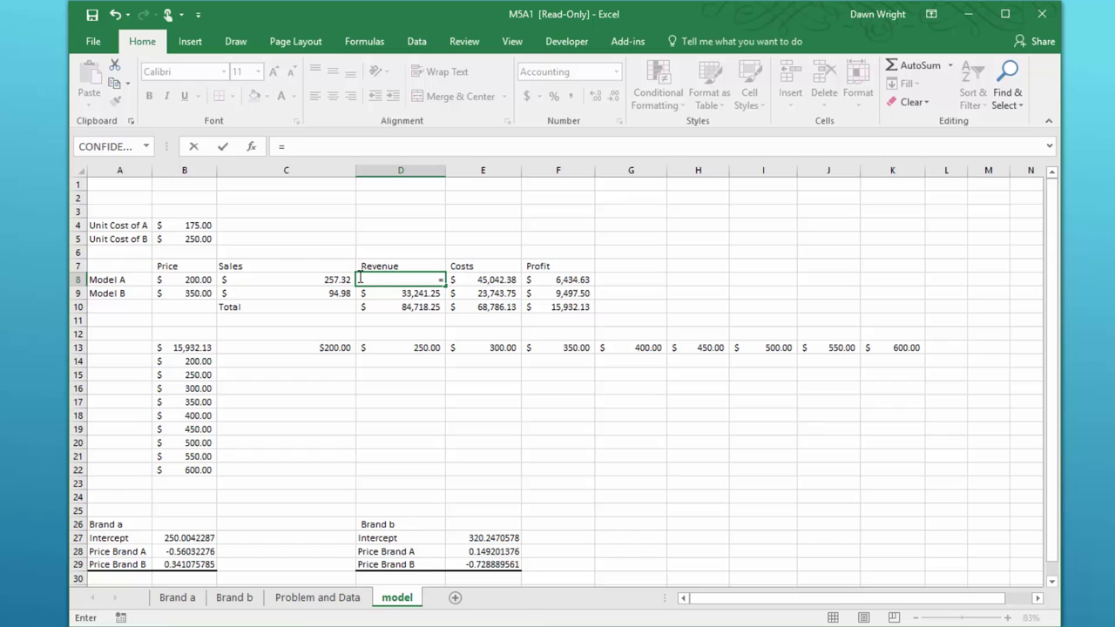
pyautogui.click(191, 282)
pyautogui.write('*')
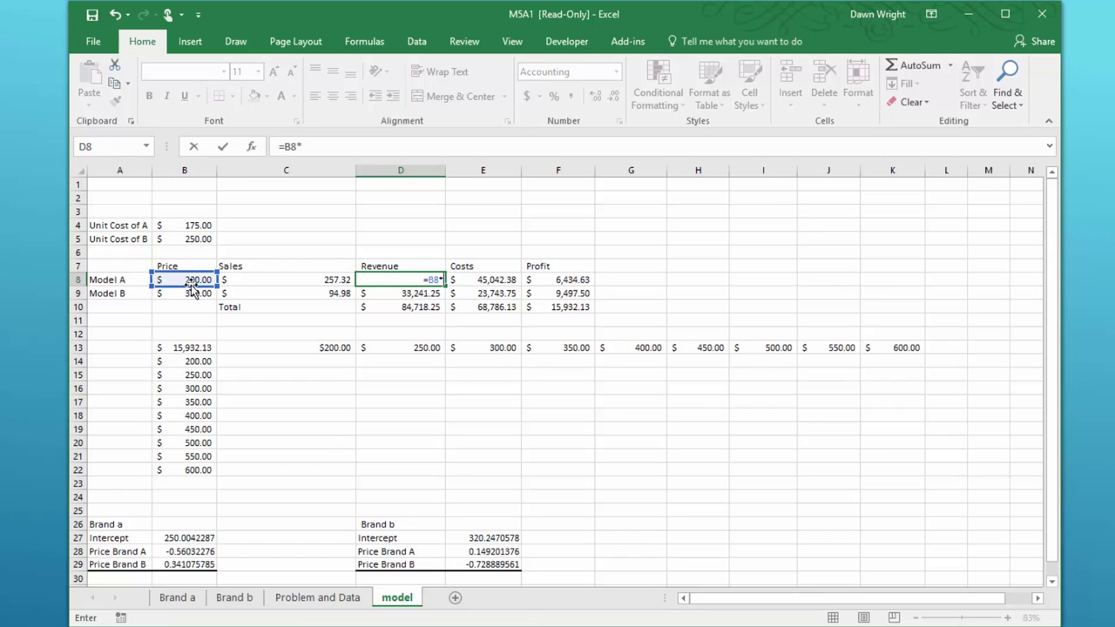
pyautogui.click(295, 280)
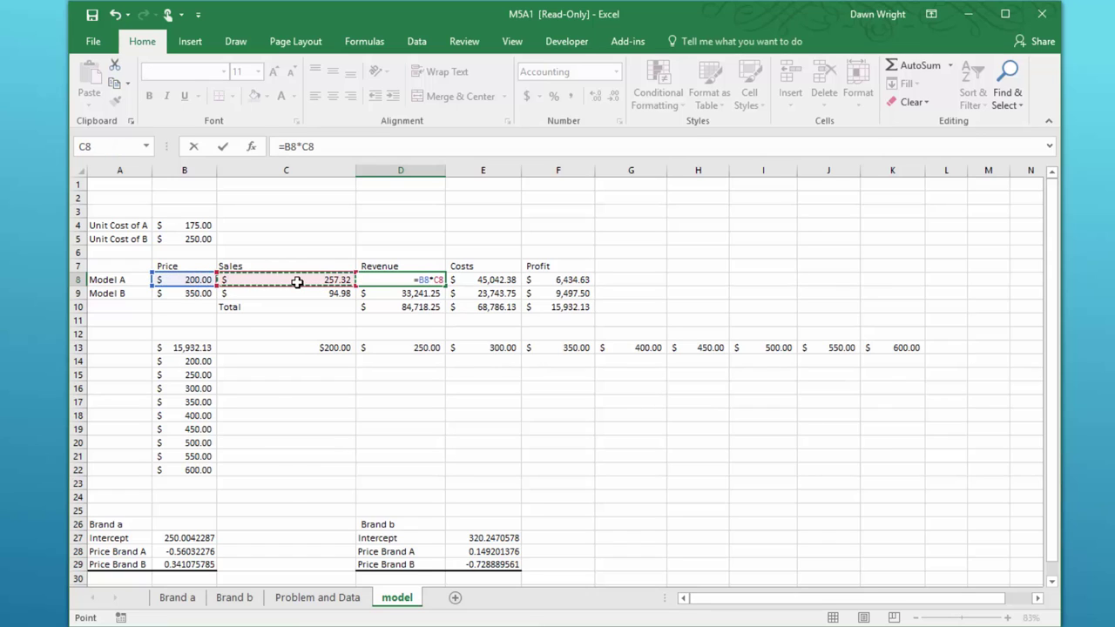
pyautogui.press('Return')
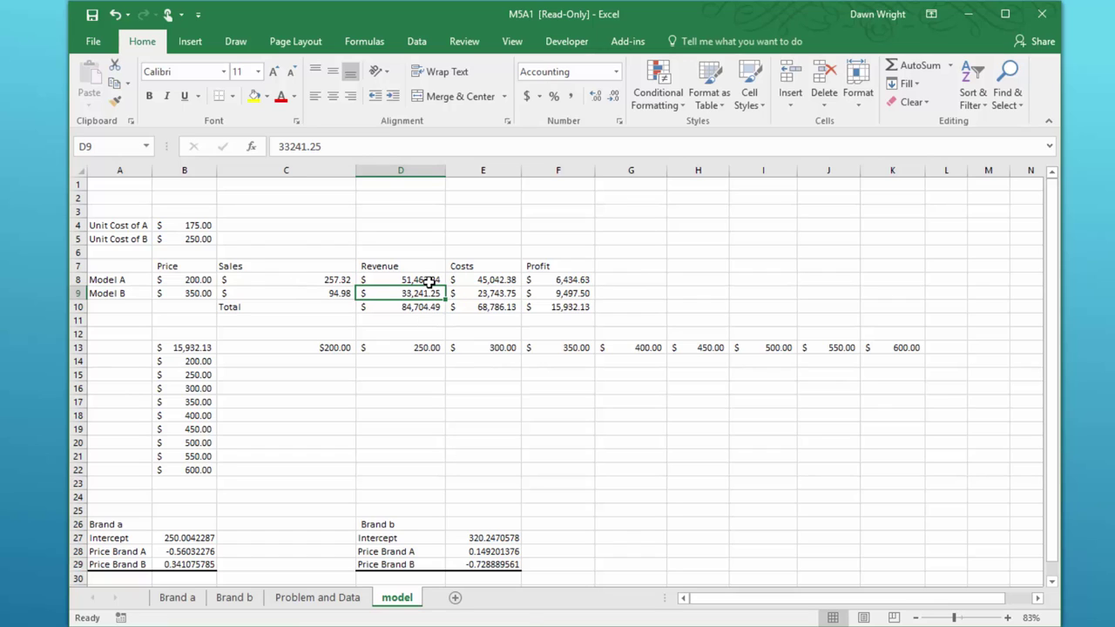
# Step: Copy Model A's revenue formula from D8 down to D9 for Model B and check the total formula in D10
pyautogui.click(429, 281)
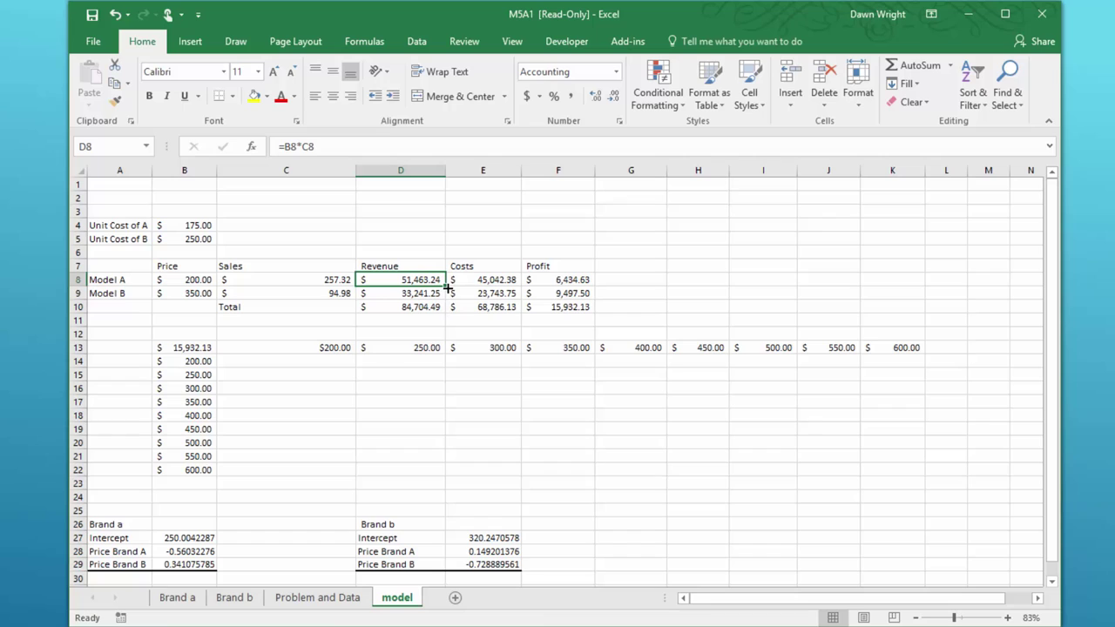
pyautogui.moveTo(446, 285); pyautogui.dragTo(446, 301)
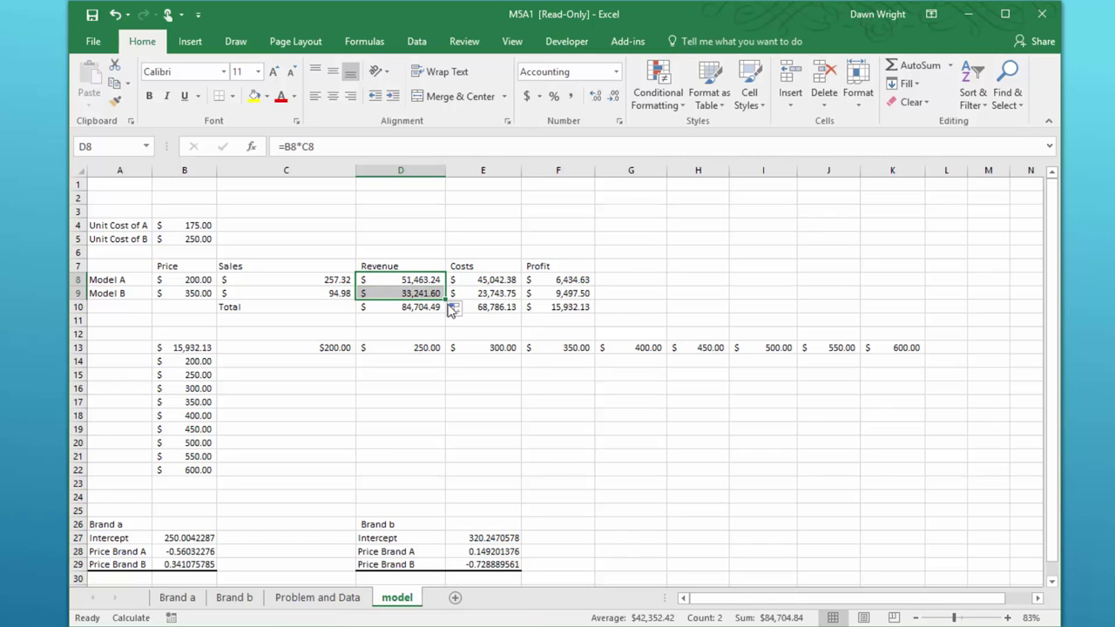
pyautogui.click(423, 296)
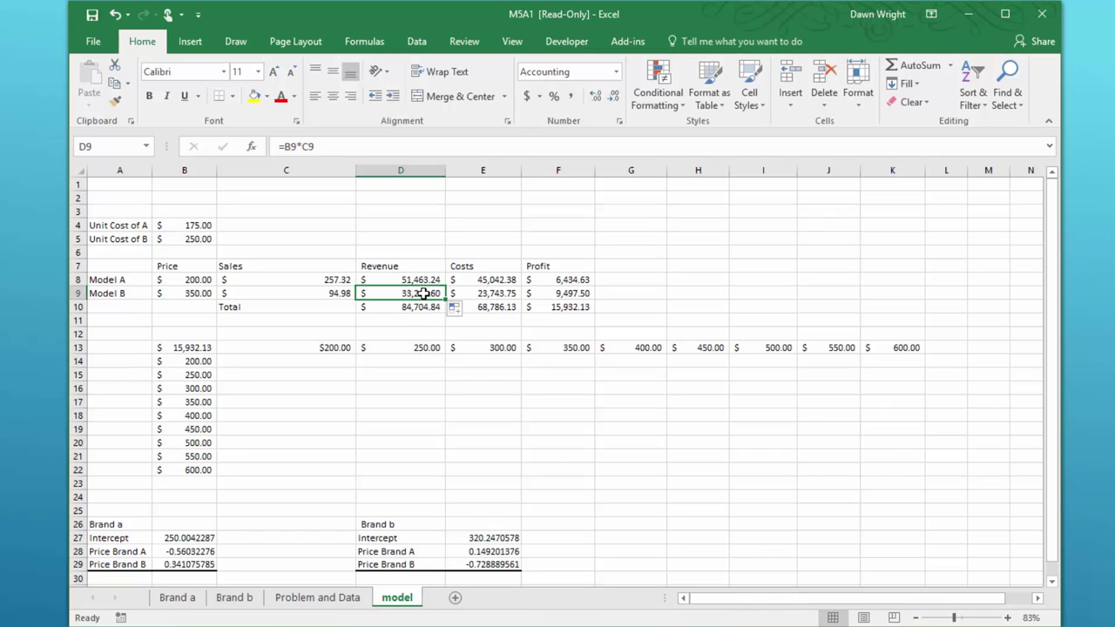
pyautogui.click(426, 309)
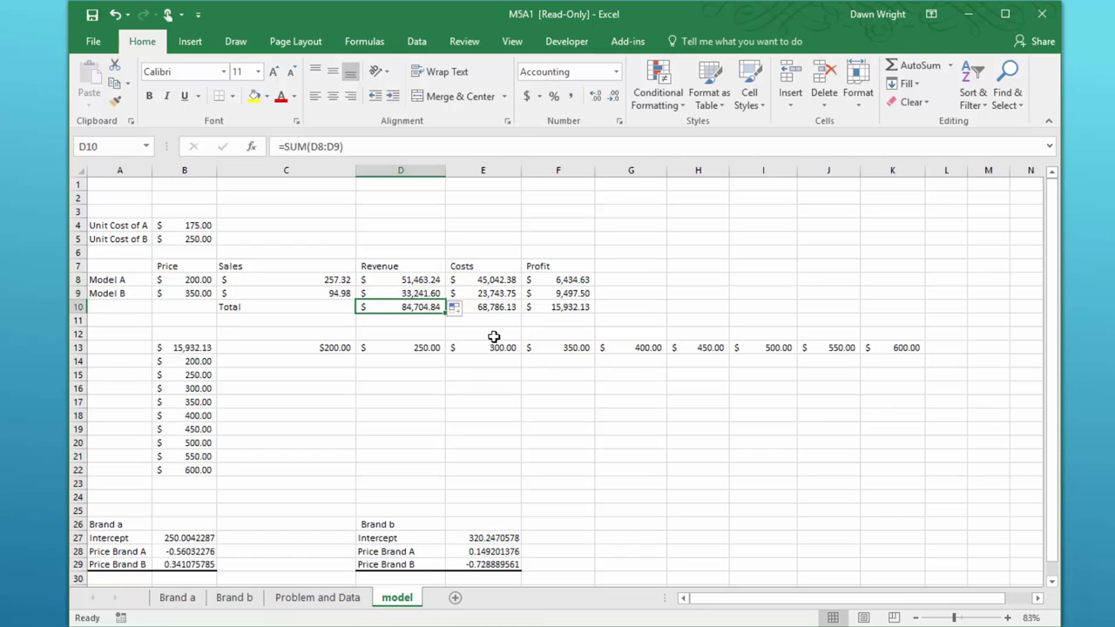
# Step: Replace Model A's costs value in E8 with sales times unit cost using the formula =C8*B4
pyautogui.click(501, 281)
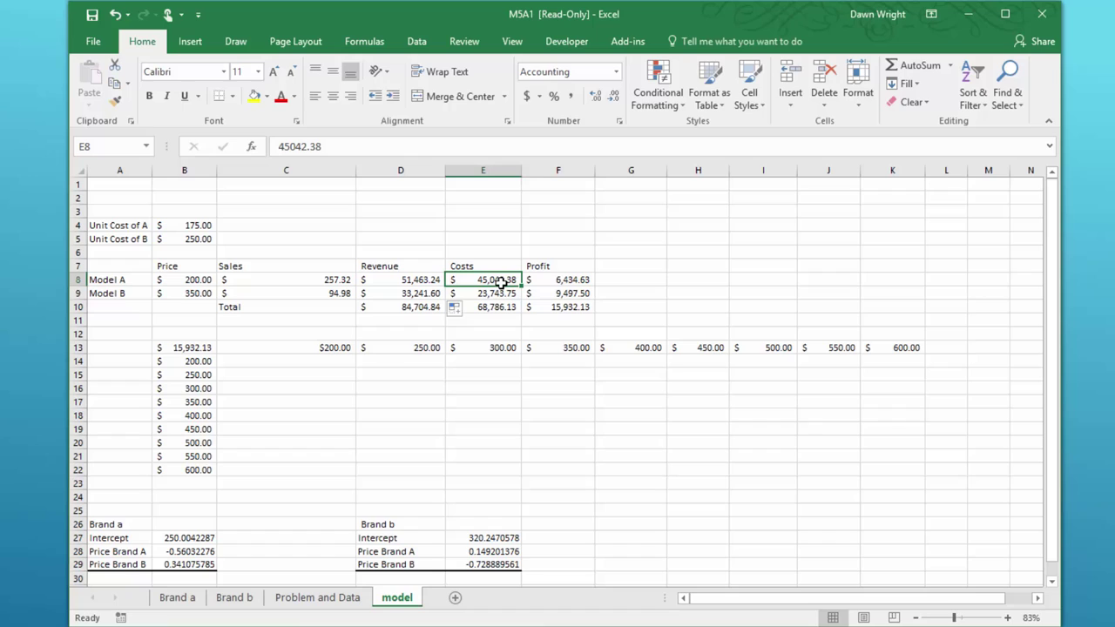
pyautogui.doubleClick(501, 281)
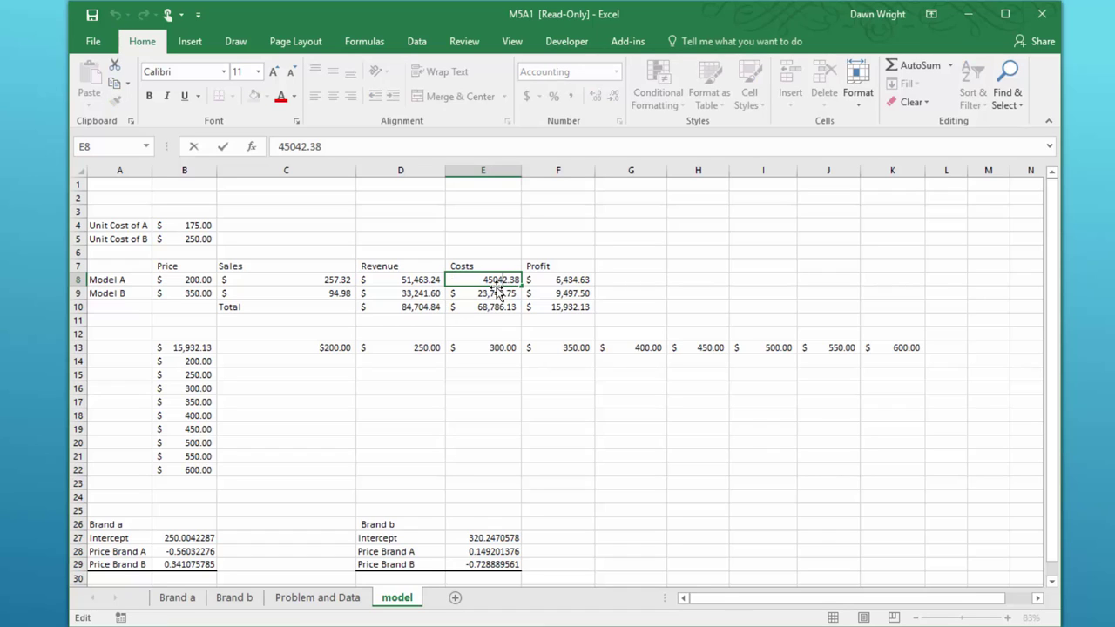
pyautogui.press('Escape')
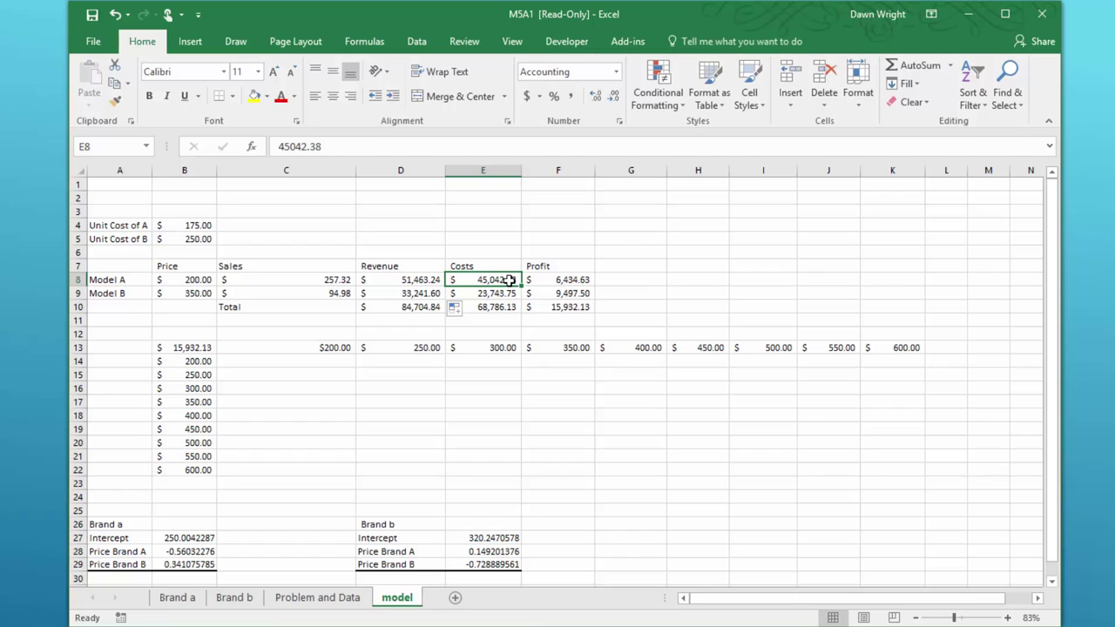
pyautogui.write('=')
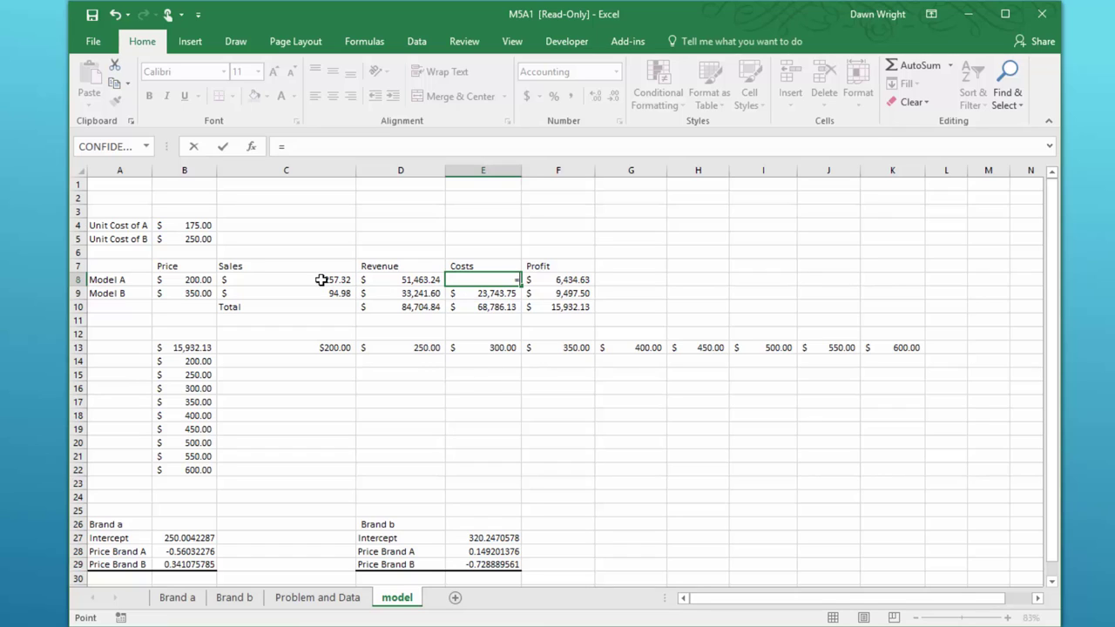
pyautogui.click(322, 280)
pyautogui.write('*')
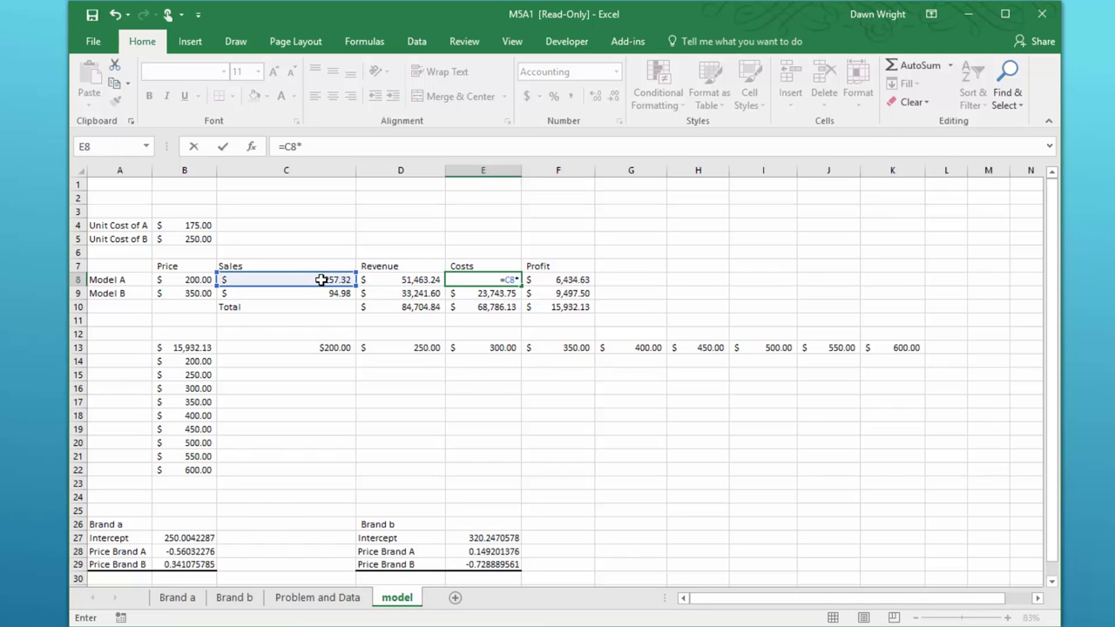
pyautogui.click(198, 225)
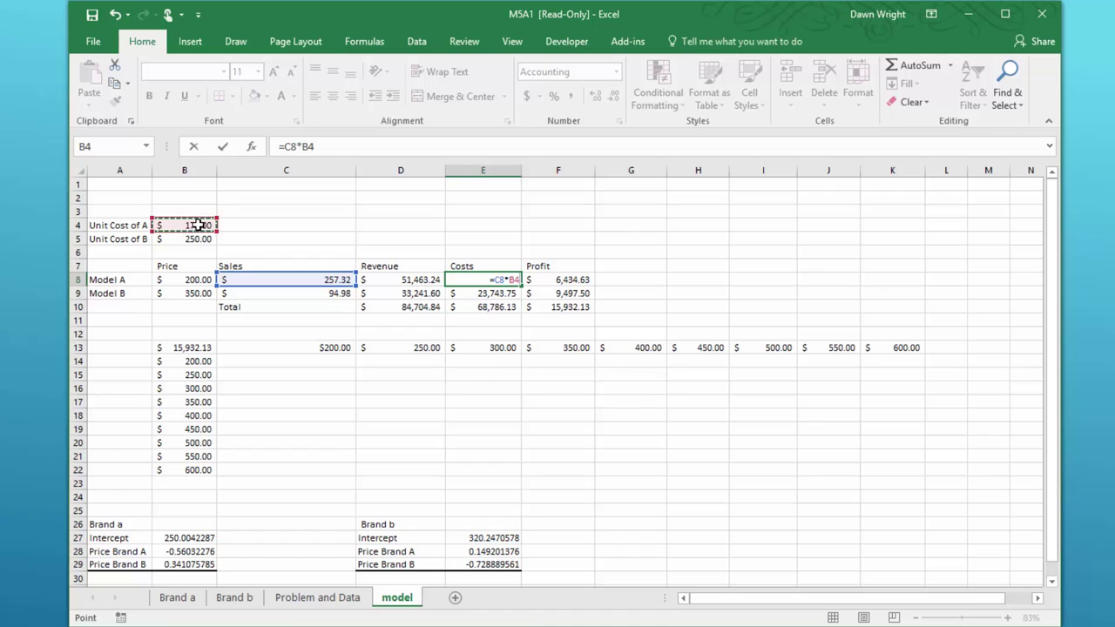
pyautogui.press('Return')
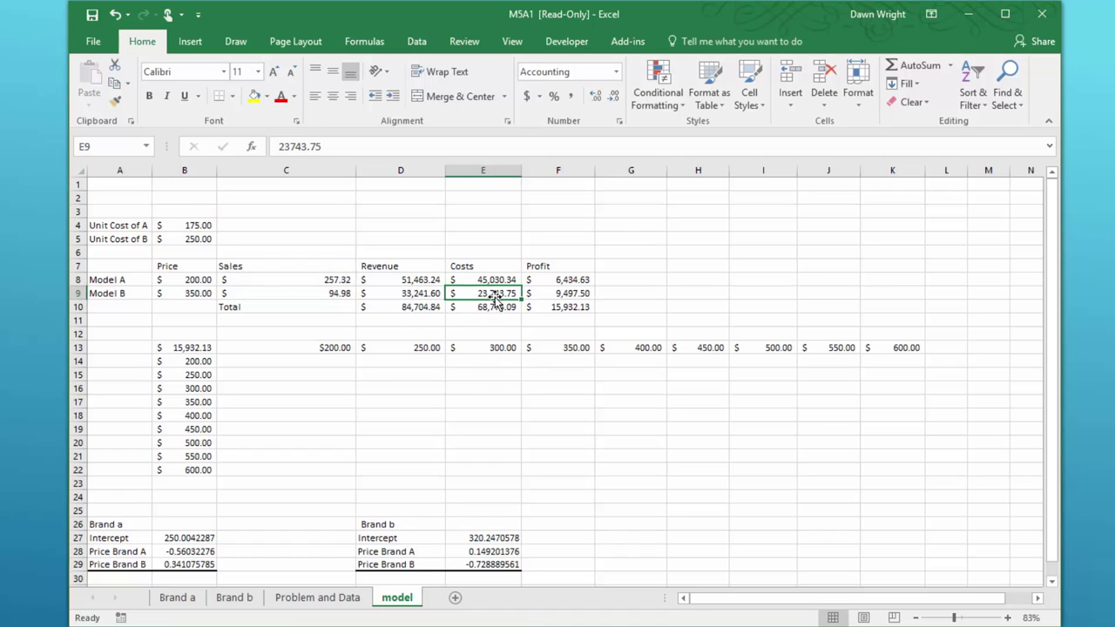
# Step: Replace Model B's costs value in E9 with sales times unit cost using the formula =C9*B5
pyautogui.write('=')
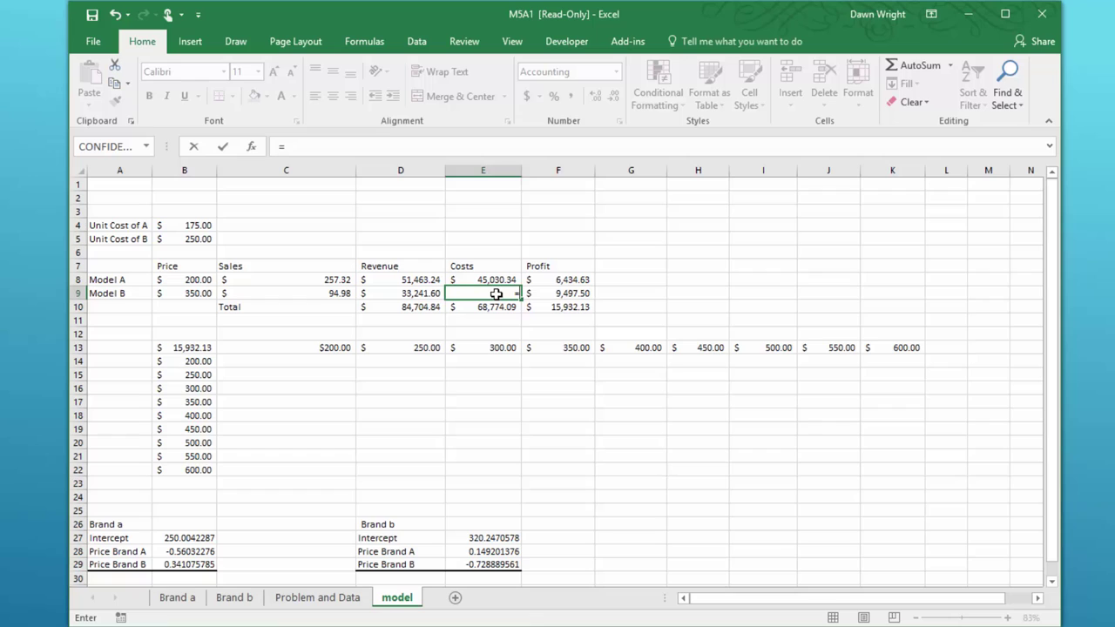
pyautogui.click(329, 294)
pyautogui.write('*')
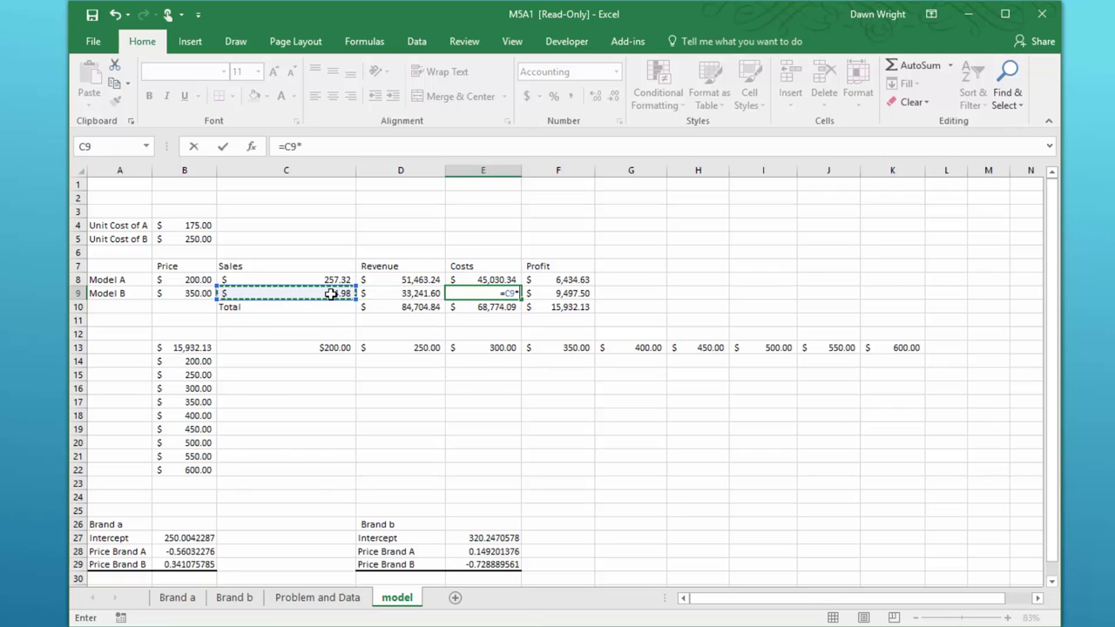
pyautogui.click(196, 239)
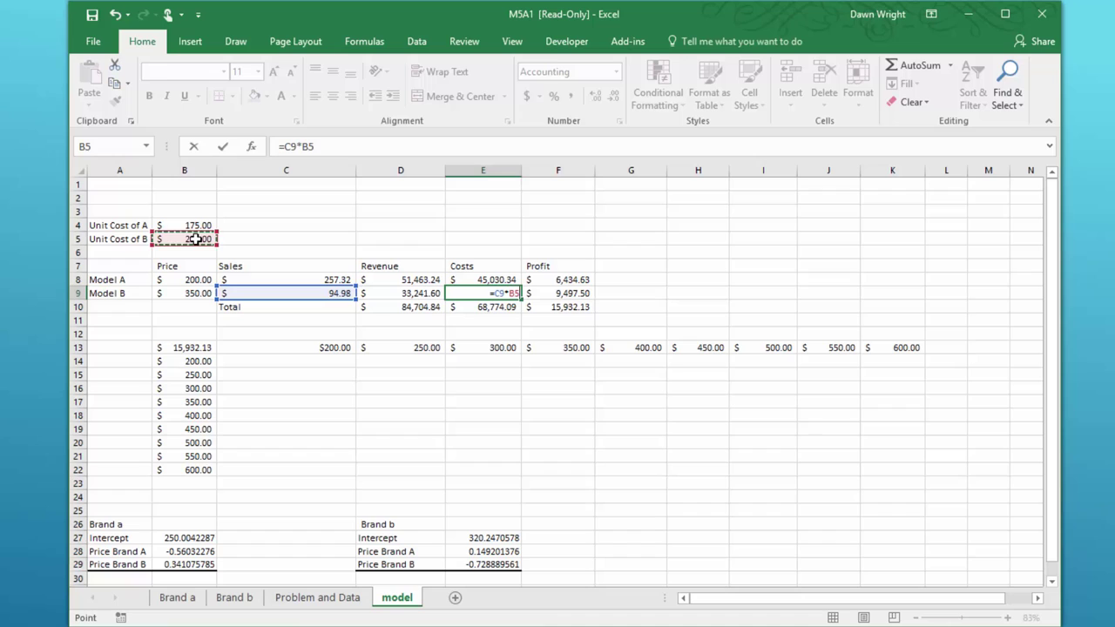
pyautogui.press('Return')
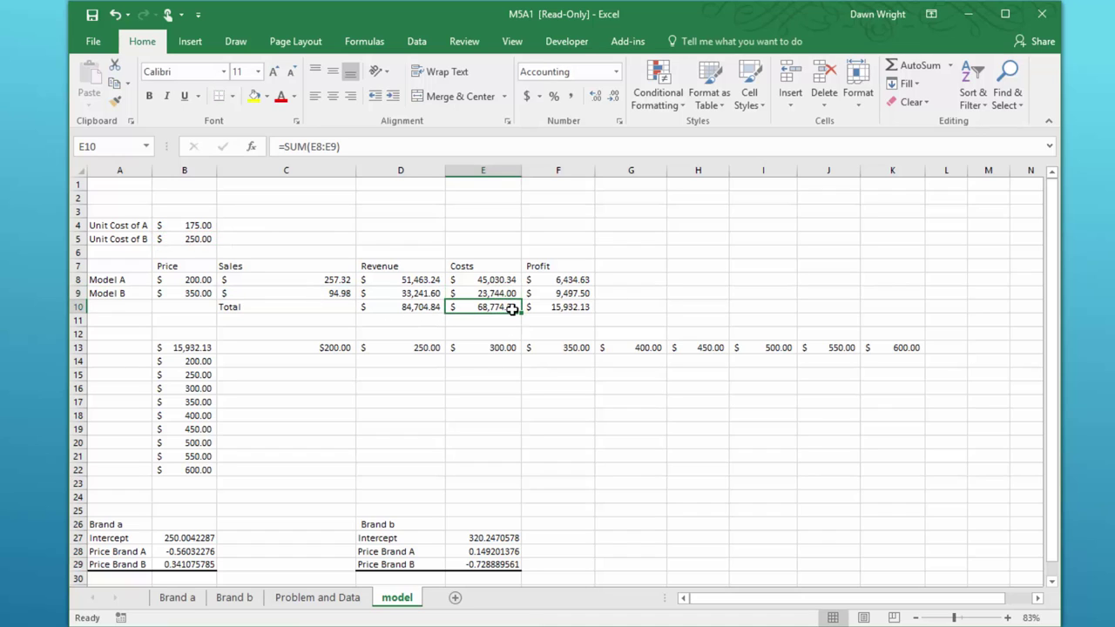
# Step: Replace Model A's profit value in F8 with revenue minus costs using the formula =D8-E8
pyautogui.click(577, 281)
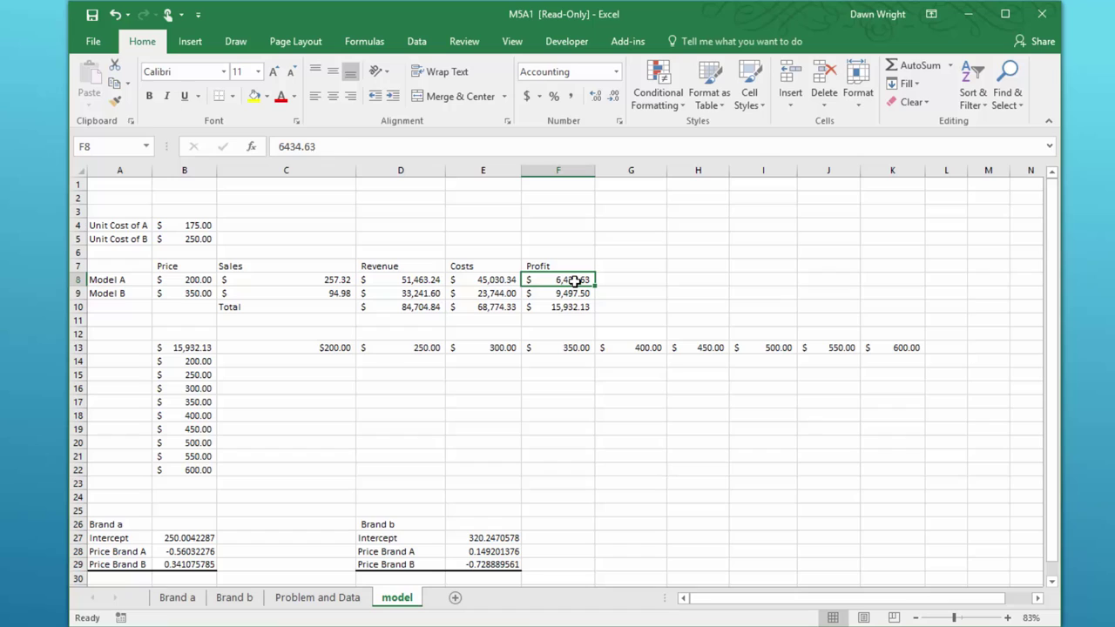
pyautogui.write('=')
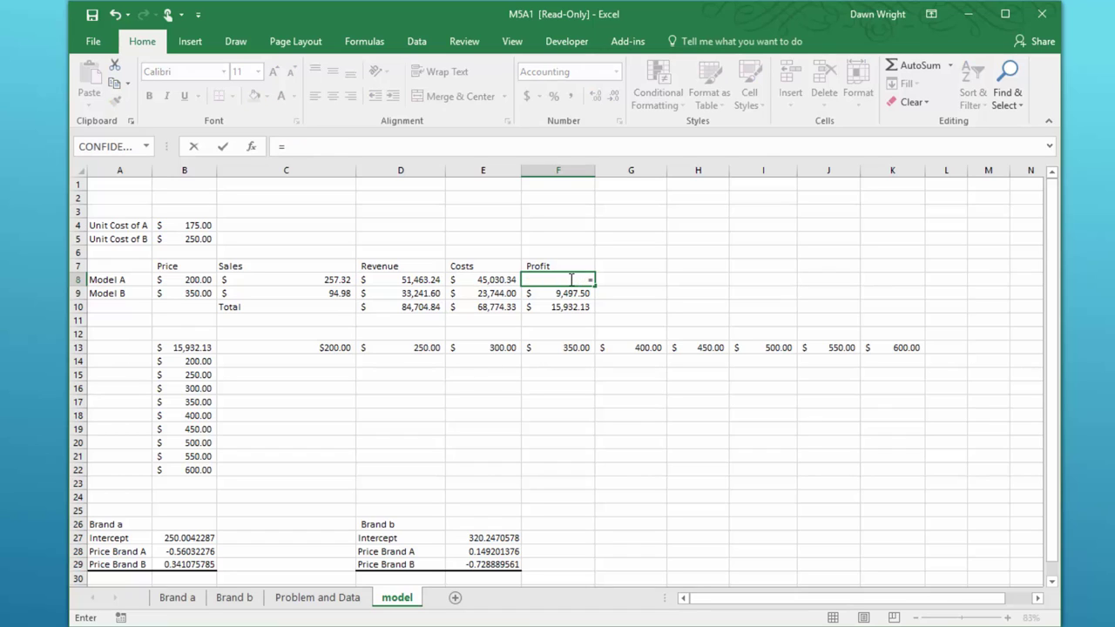
pyautogui.click(423, 281)
pyautogui.write('-')
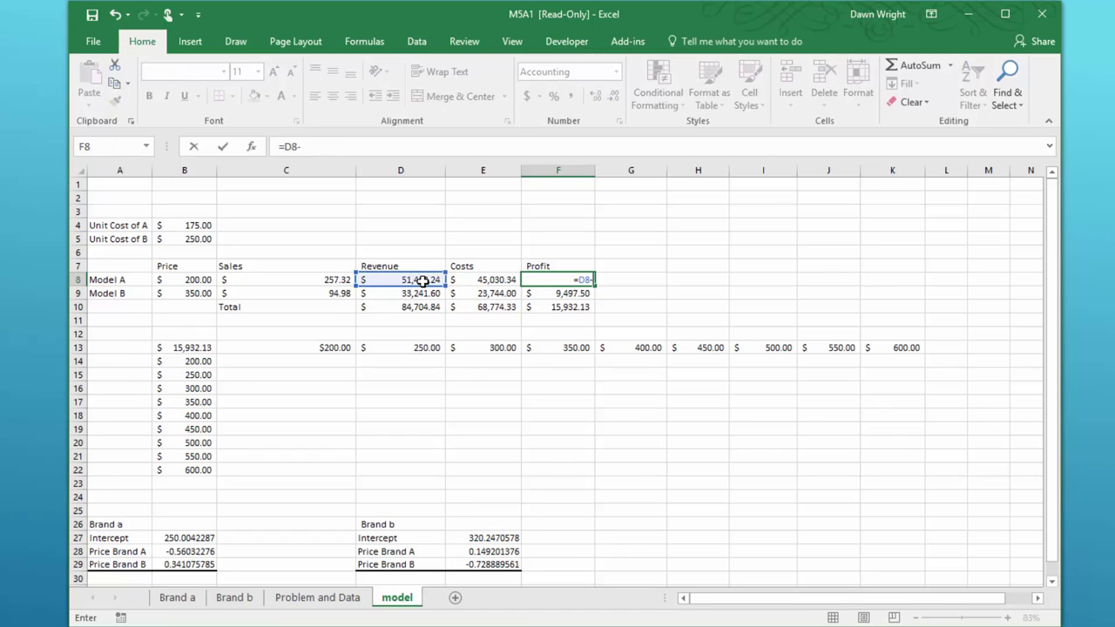
pyautogui.click(493, 280)
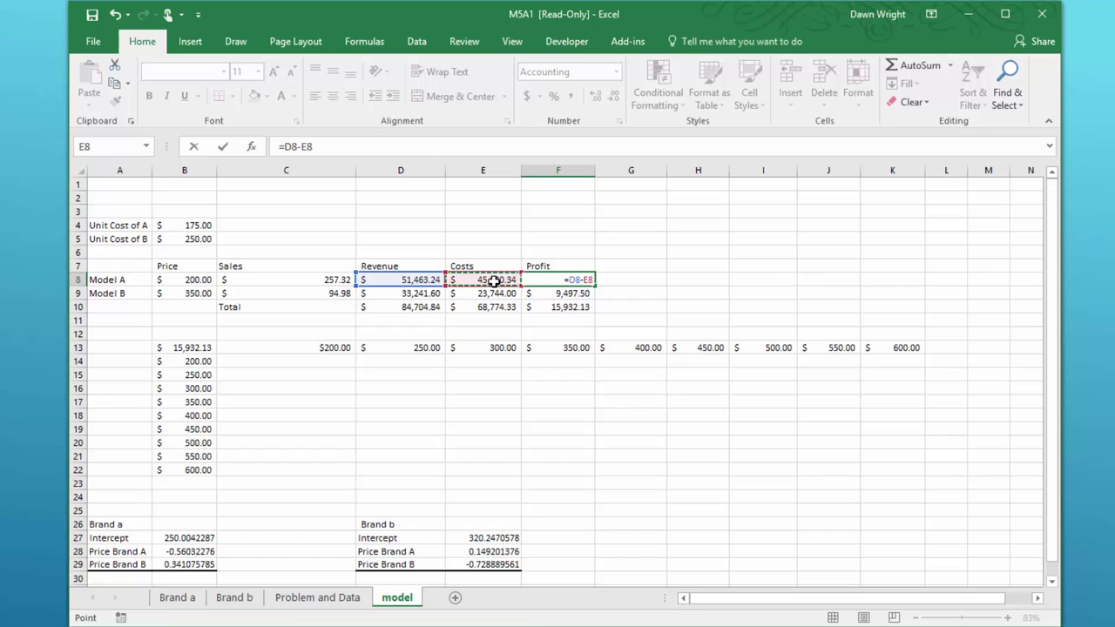
pyautogui.press('Return')
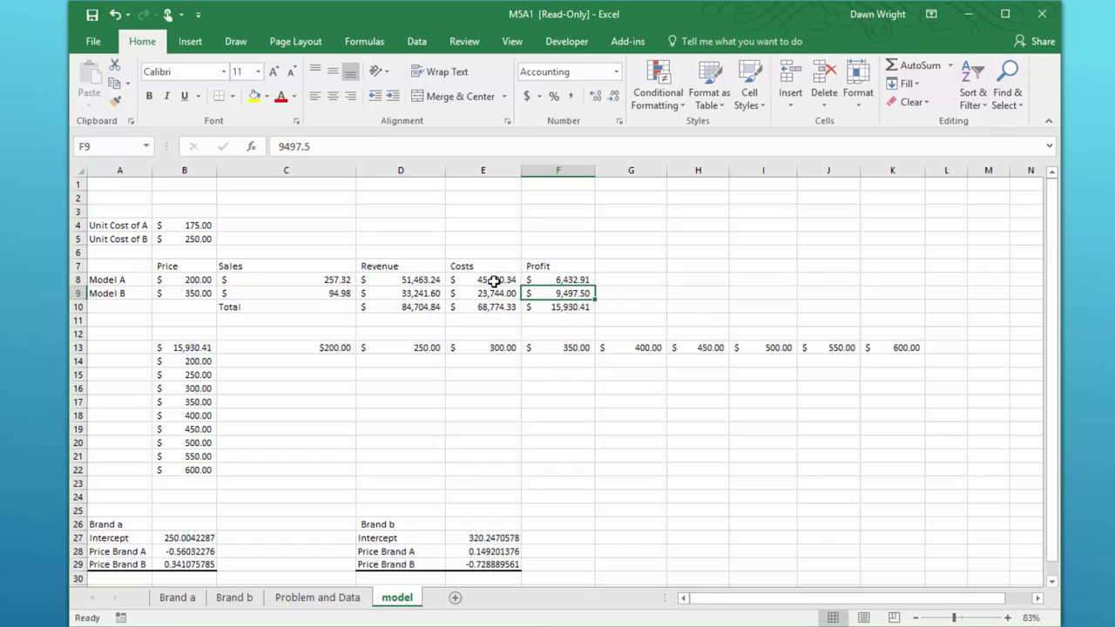
# Step: Copy the profit formula from F8 down to F9 for Model B and check the total profit formula in F10
pyautogui.click(579, 279)
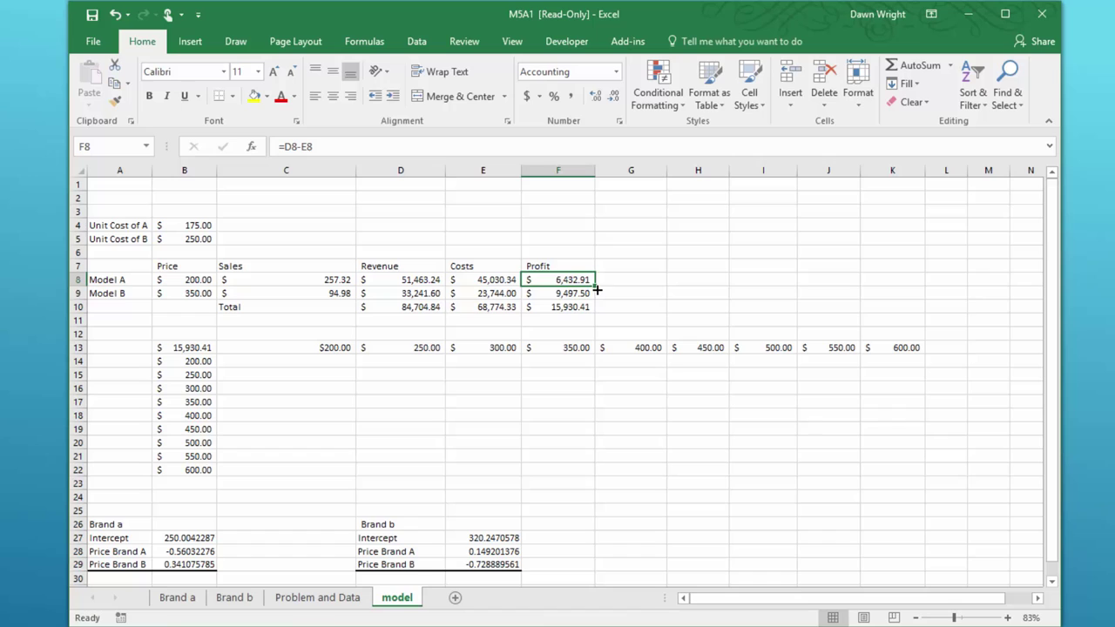
pyautogui.moveTo(598, 293); pyautogui.dragTo(598, 299)
pyautogui.click(574, 312)
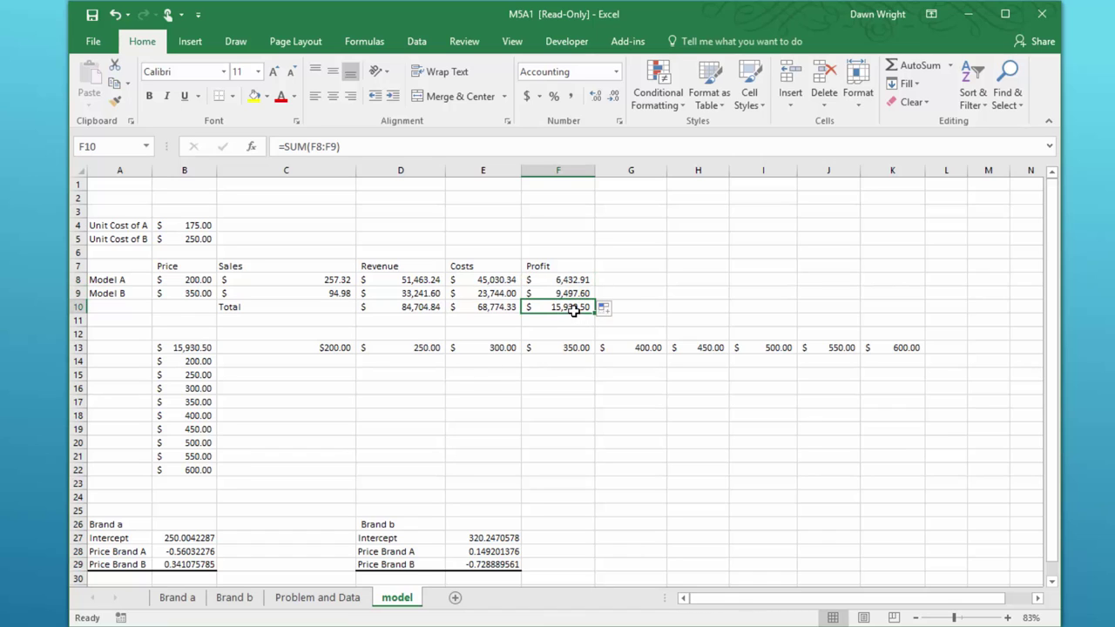
pyautogui.doubleClick(574, 309)
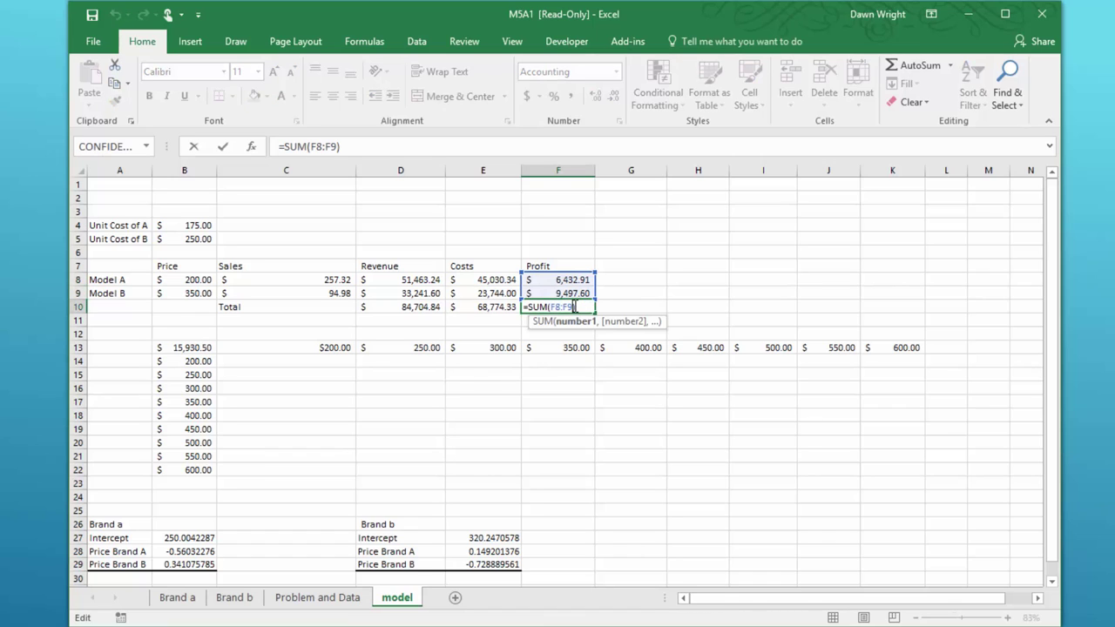
pyautogui.hotkey('ctrl', 'Return')
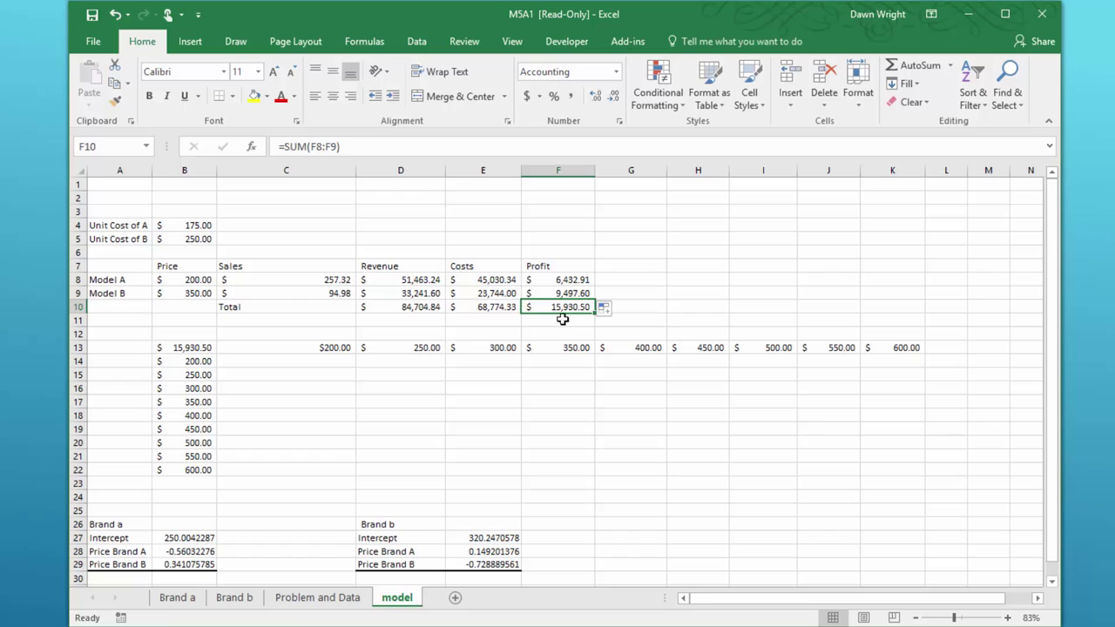
# Step: Set Model A's price in B8 to 250 to test how the model responds
pyautogui.click(196, 280)
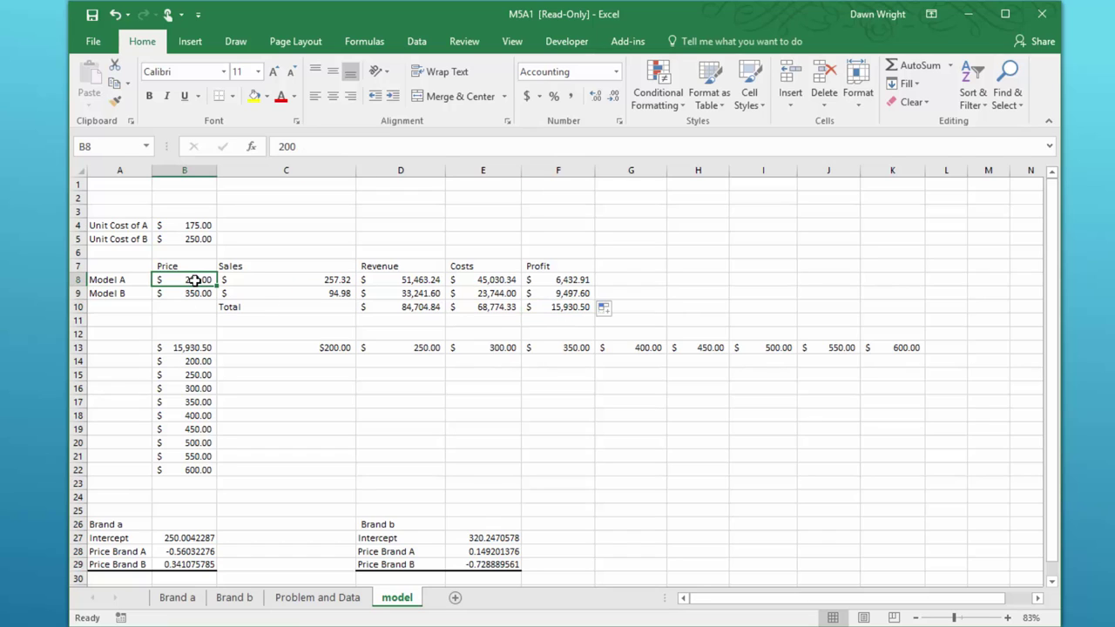
pyautogui.write('25')
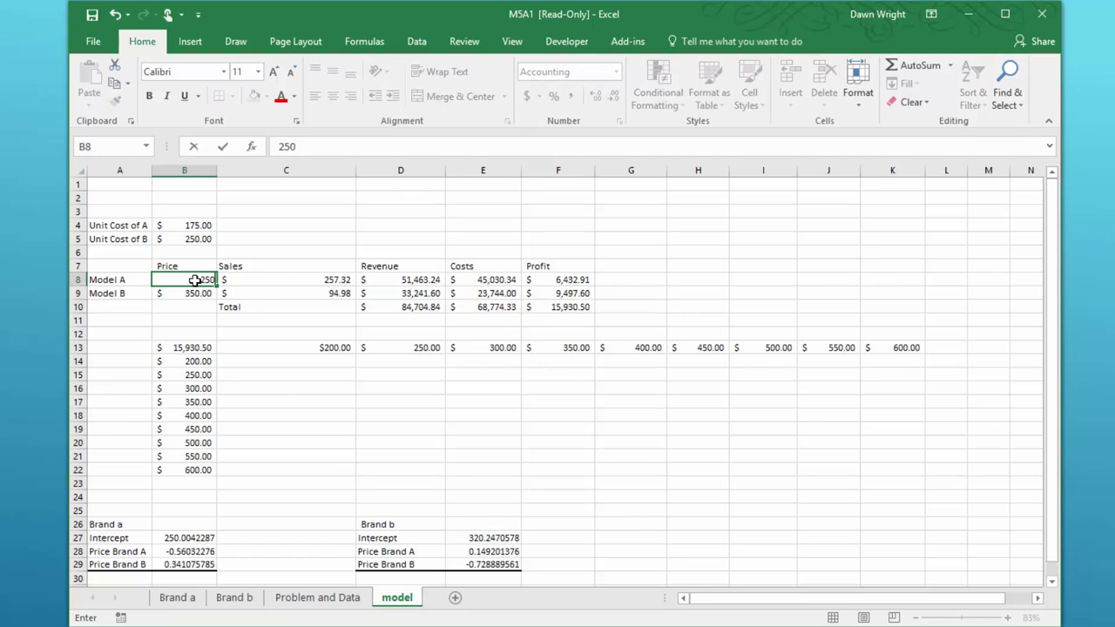
pyautogui.press('Return')
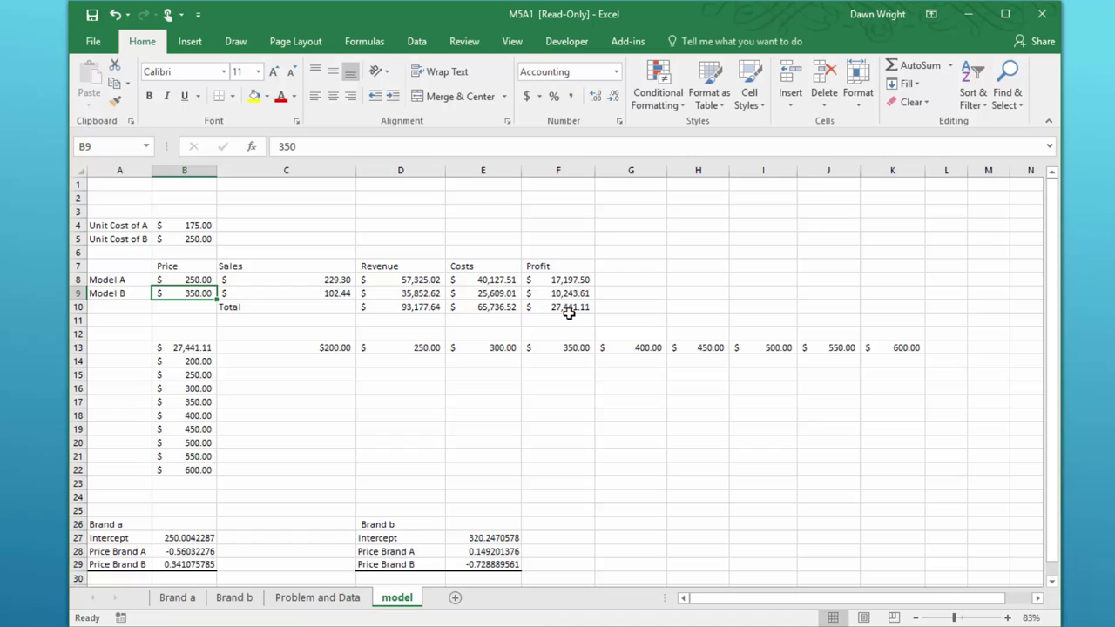
# Step: Link the corner cell B13 of the price grid to total profit with the formula =F10
pyautogui.click(183, 348)
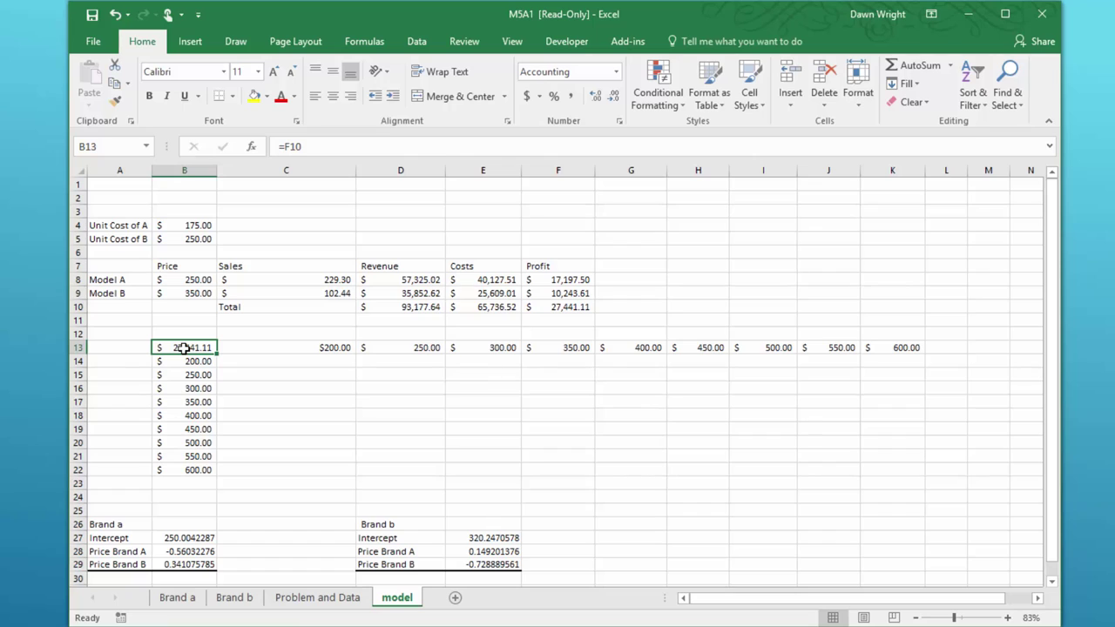
pyautogui.write('=')
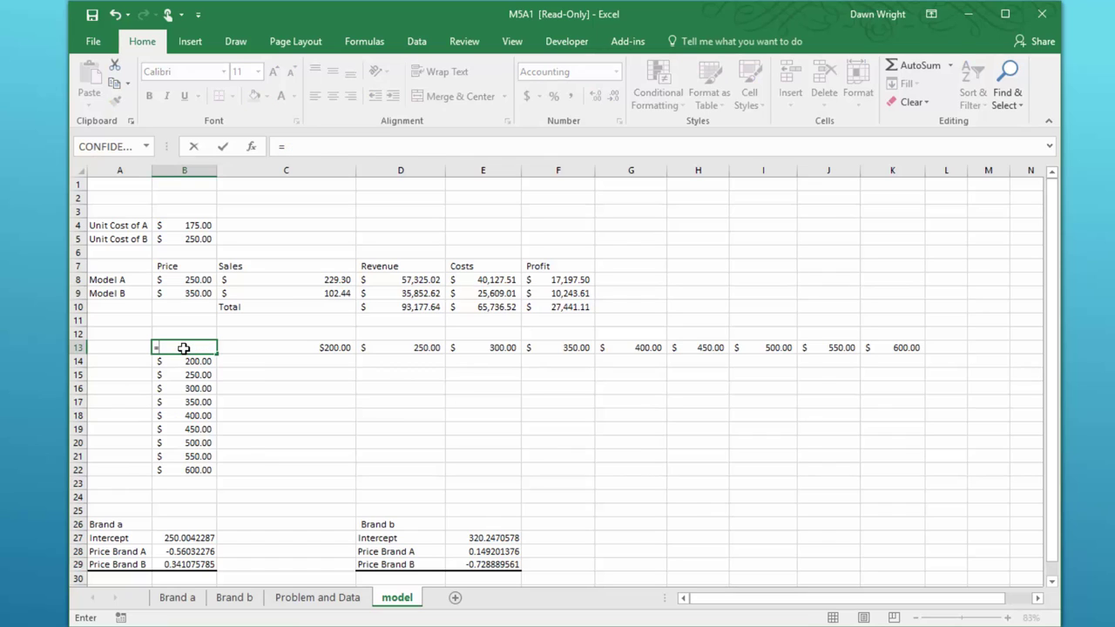
pyautogui.click(568, 307)
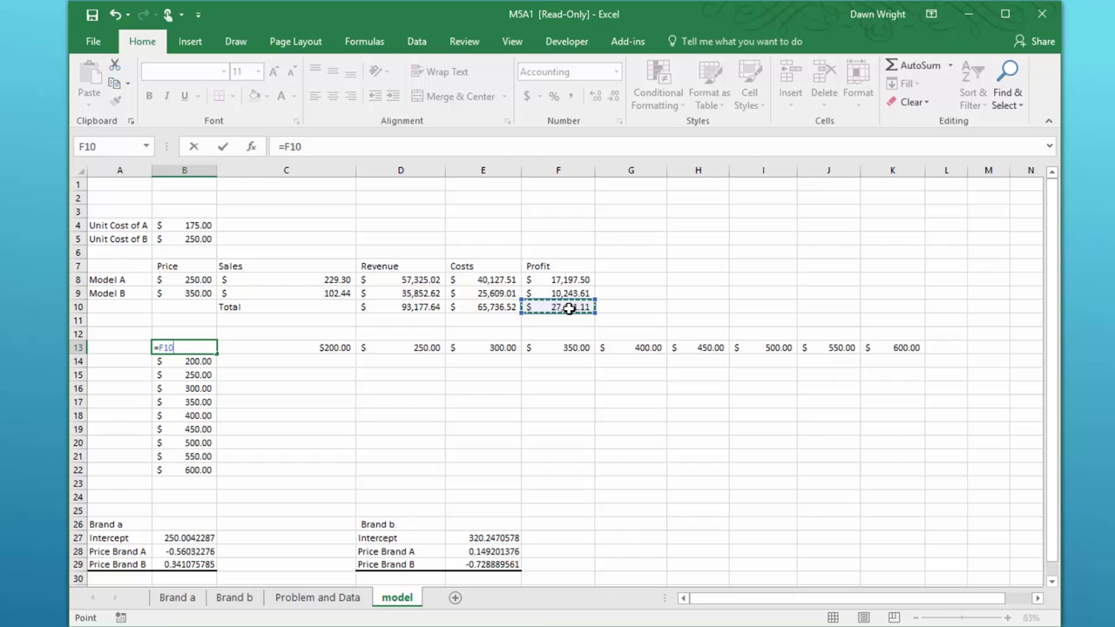
pyautogui.press('Return')
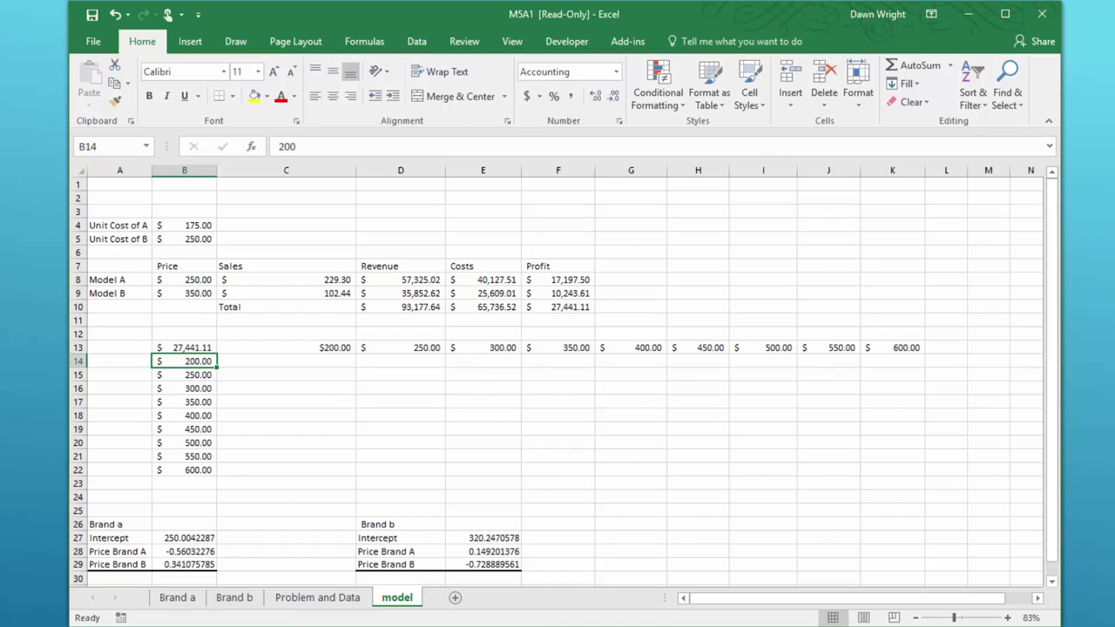
# Step: Shade the row of prices from 200 to 600 in C13:K13 with a light green fill
pyautogui.hotkey('alt', 'a')
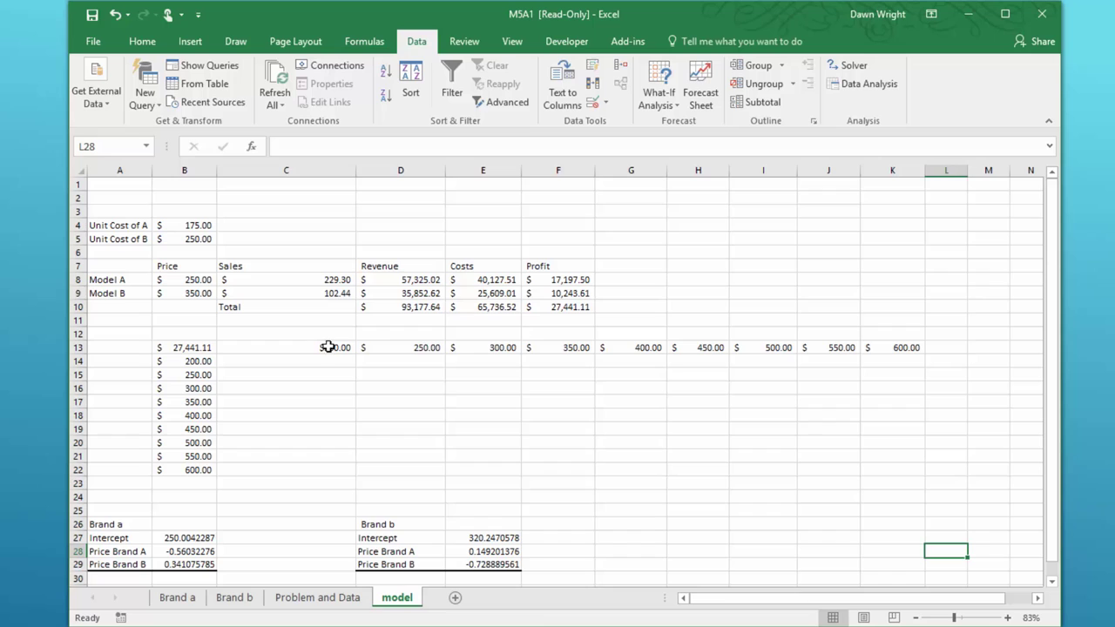
pyautogui.moveTo(297, 348); pyautogui.dragTo(906, 349)
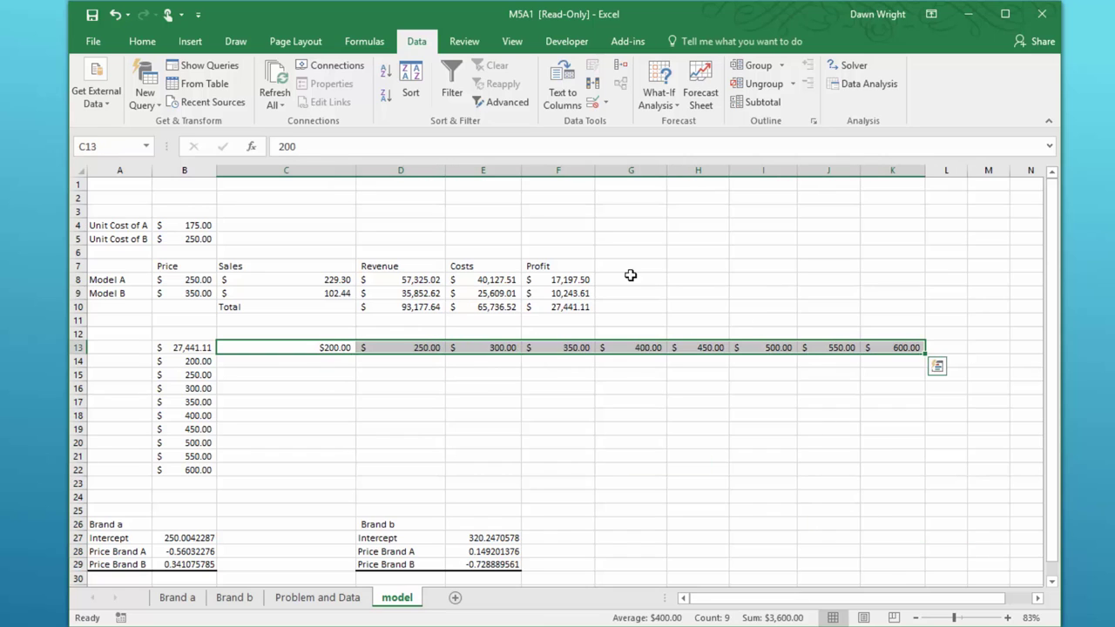
pyautogui.click(142, 40)
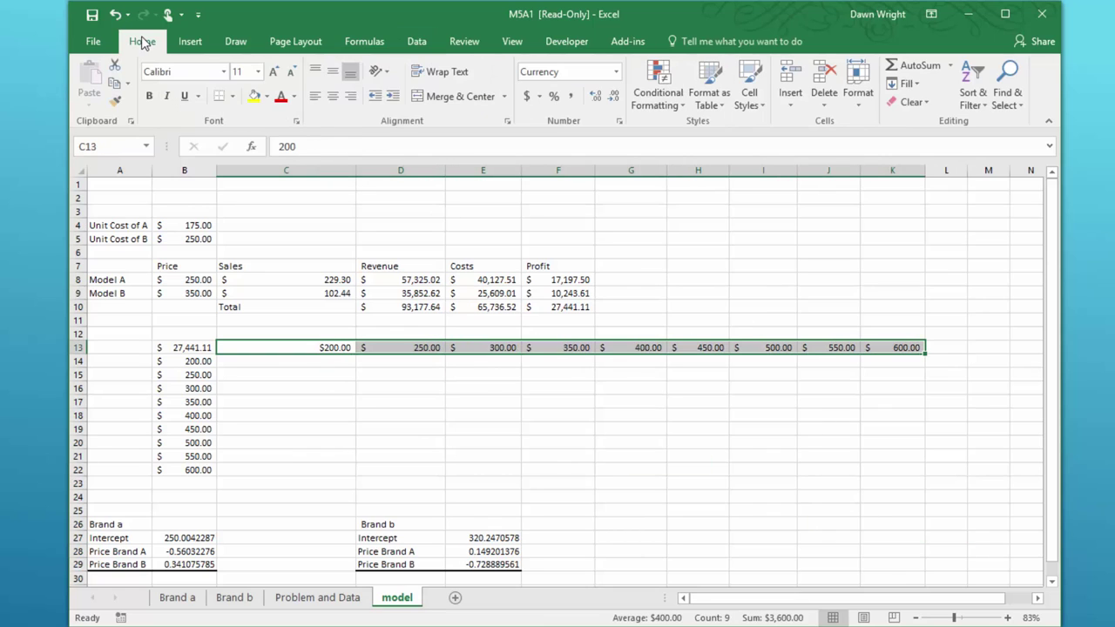
pyautogui.click(270, 97)
pyautogui.click(375, 160)
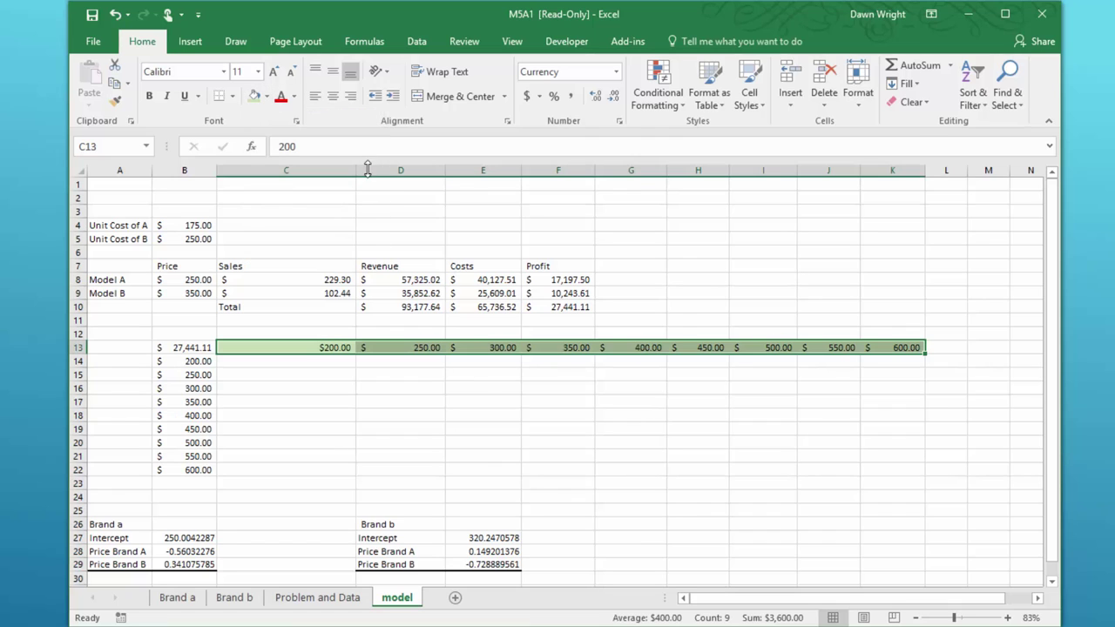
# Step: Shade Model A's price in B8 light green to match the price row, and Model B's price in B9 gold
pyautogui.click(203, 281)
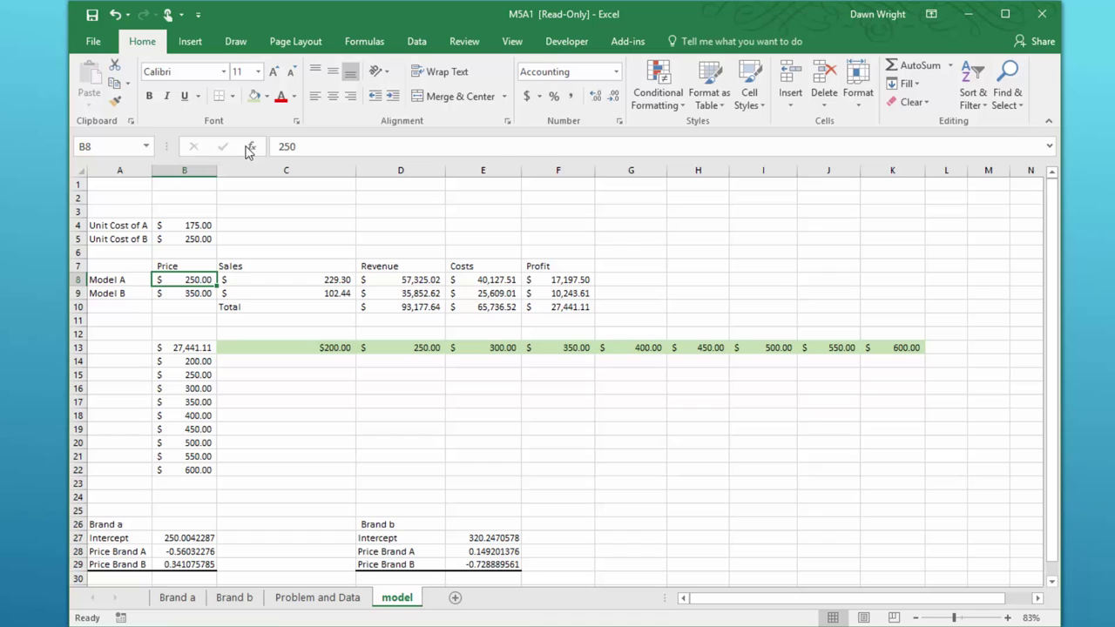
pyautogui.click(254, 96)
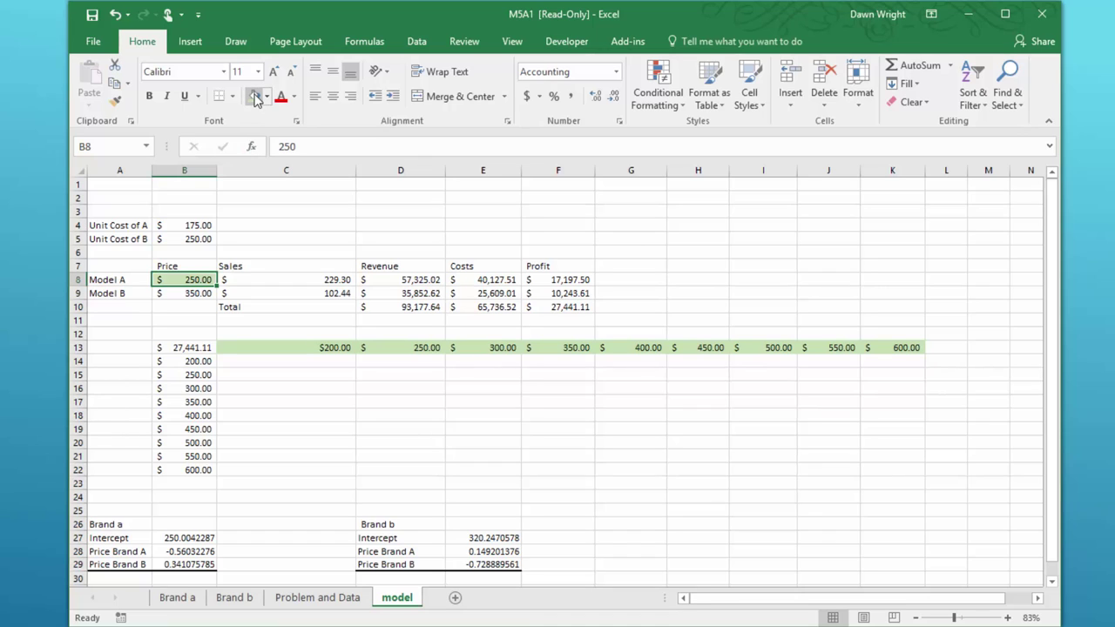
pyautogui.click(197, 292)
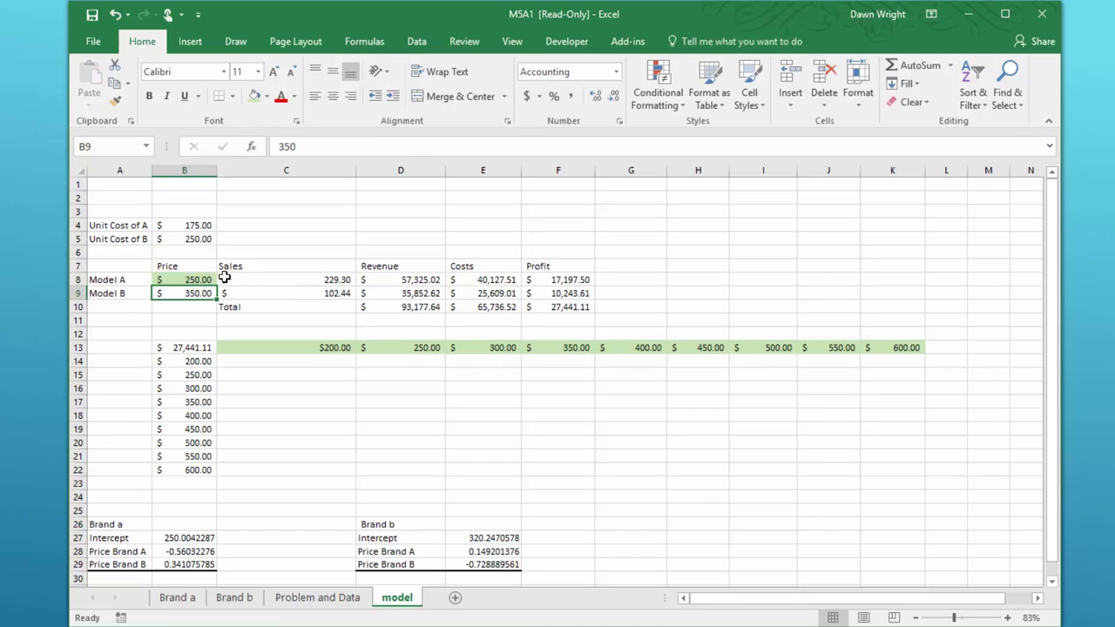
pyautogui.click(266, 96)
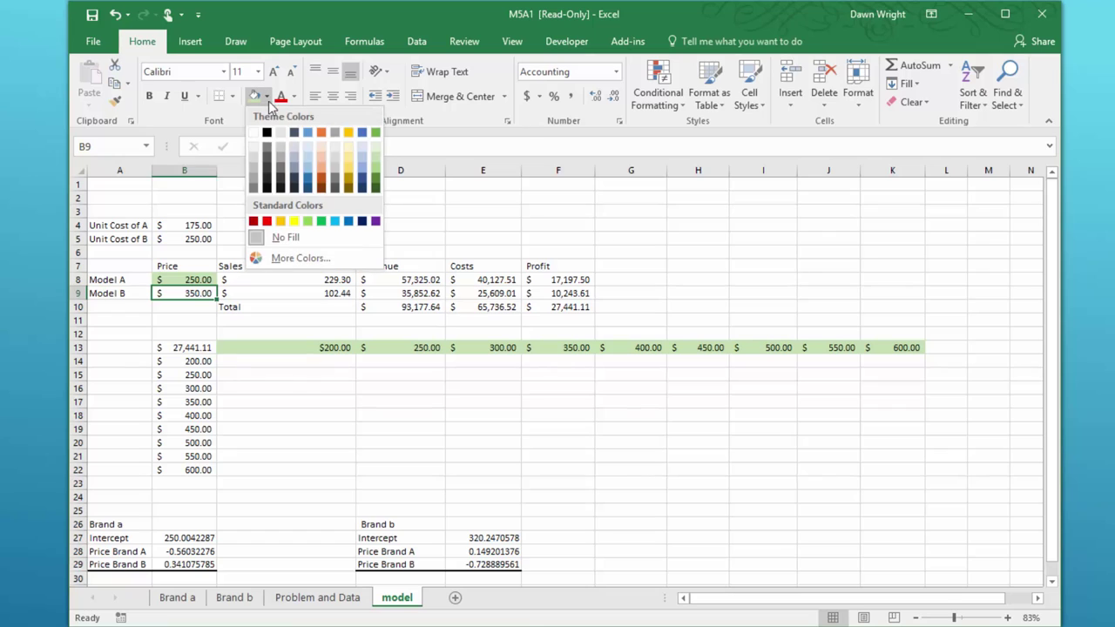
pyautogui.click(349, 166)
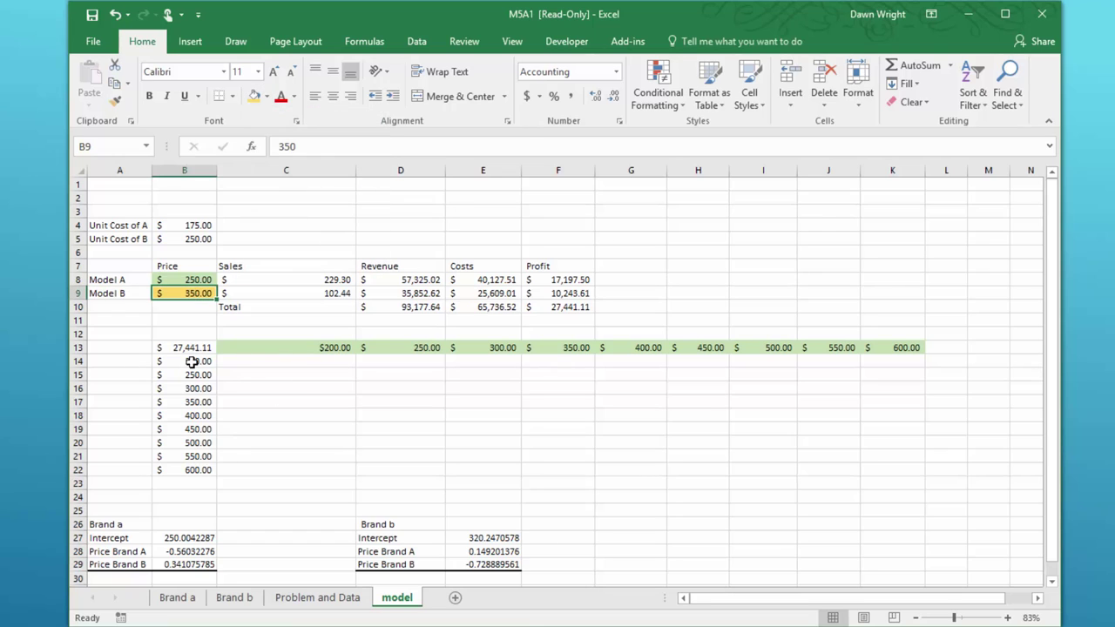
# Step: Shade the column of prices from 200 to 600 in B14:B22 with the same gold fill
pyautogui.moveTo(193, 361); pyautogui.dragTo(194, 470)
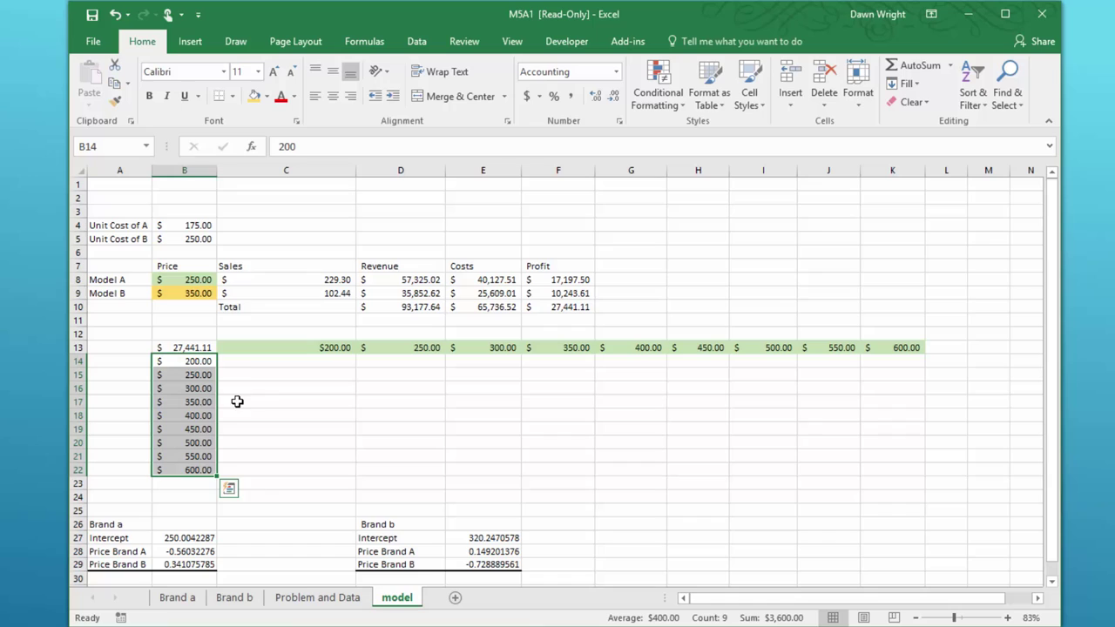
pyautogui.click(255, 96)
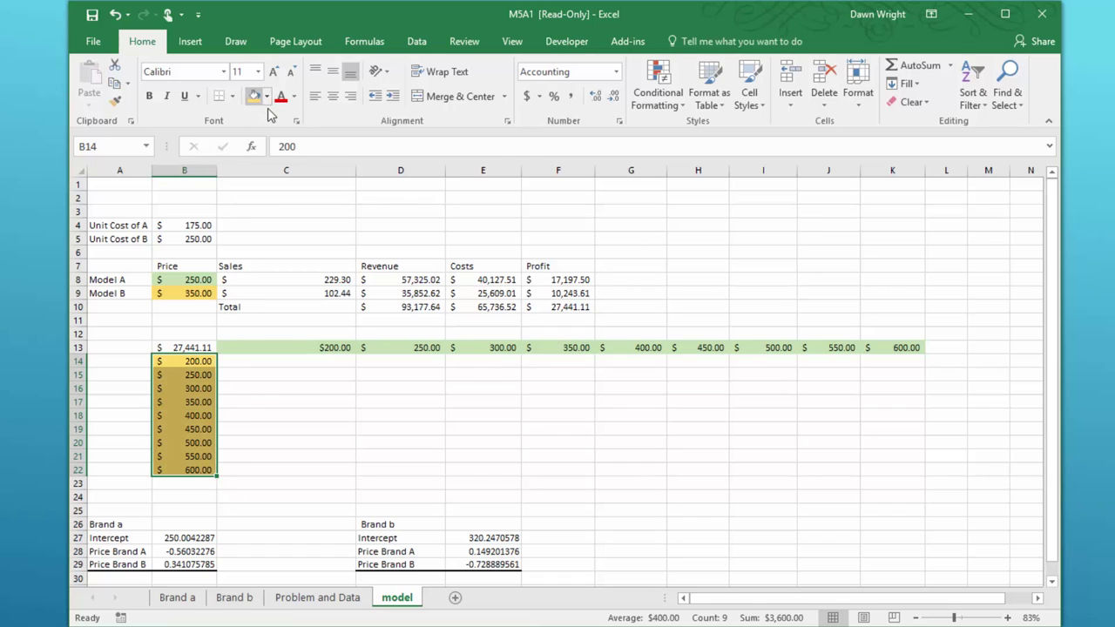
pyautogui.click(991, 261)
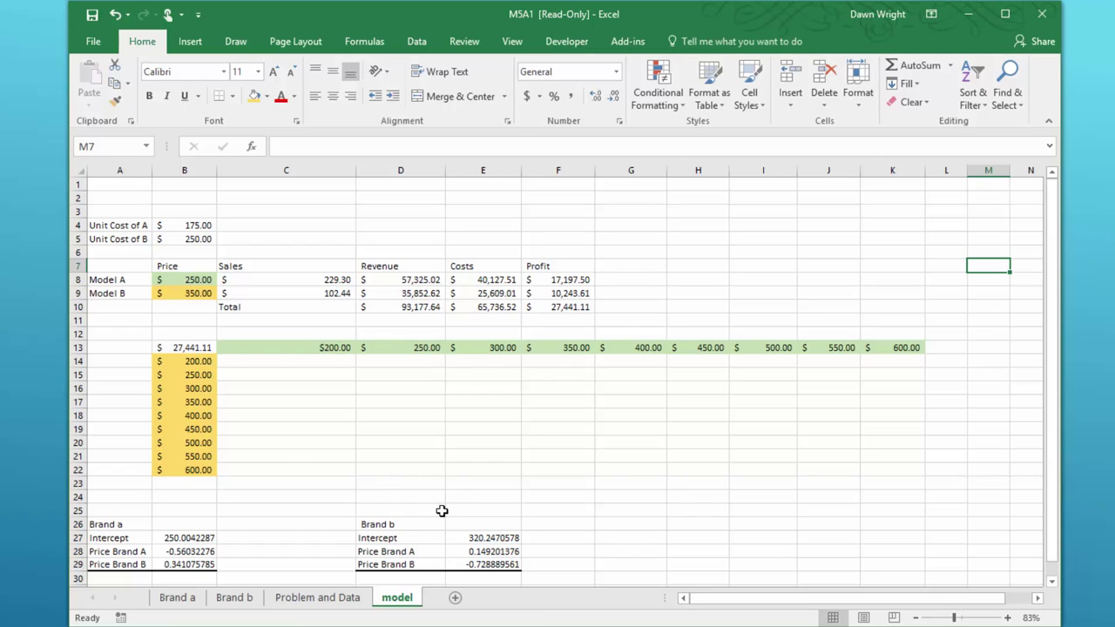
# Step: Start a what-if data table on the grid B13:K22 with Model A's price in B8 as the row input cell
pyautogui.click(180, 347)
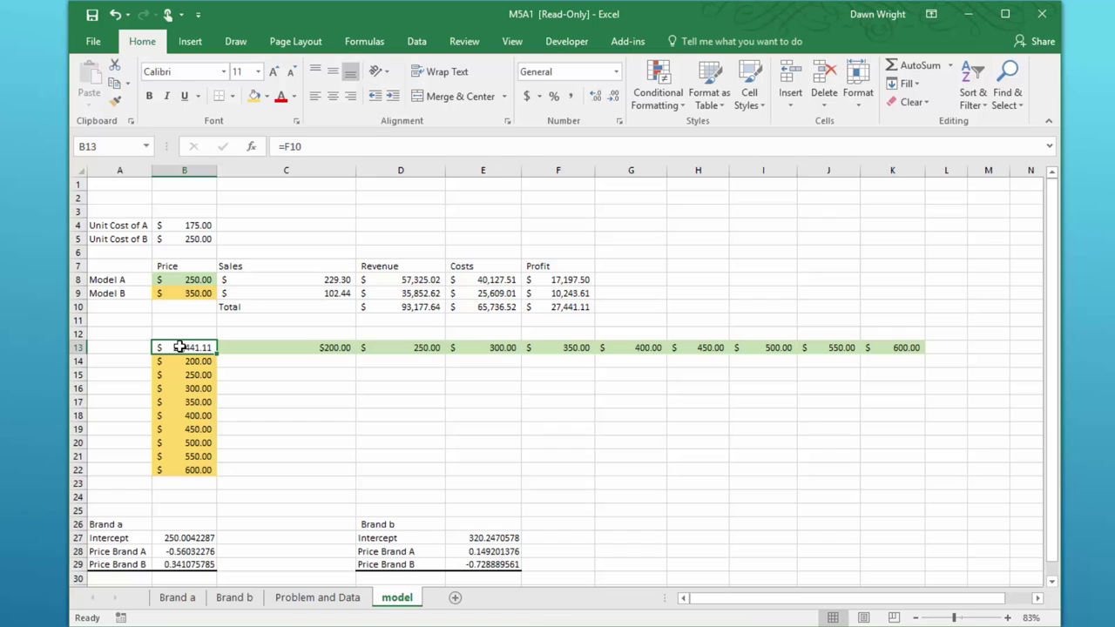
pyautogui.moveTo(179, 346); pyautogui.dragTo(880, 468)
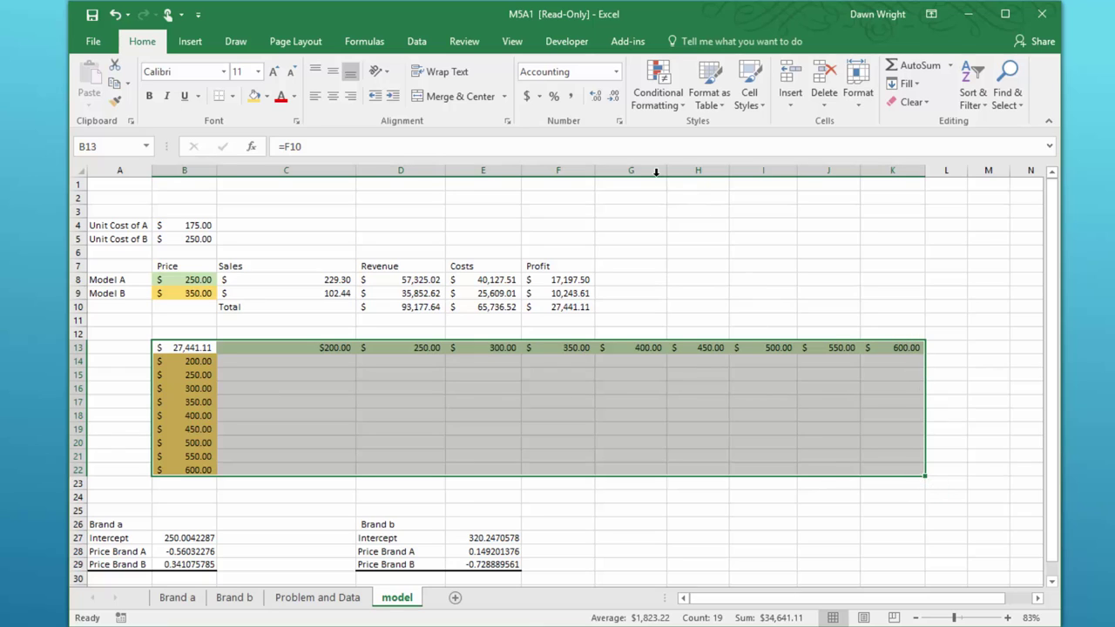
pyautogui.click(417, 44)
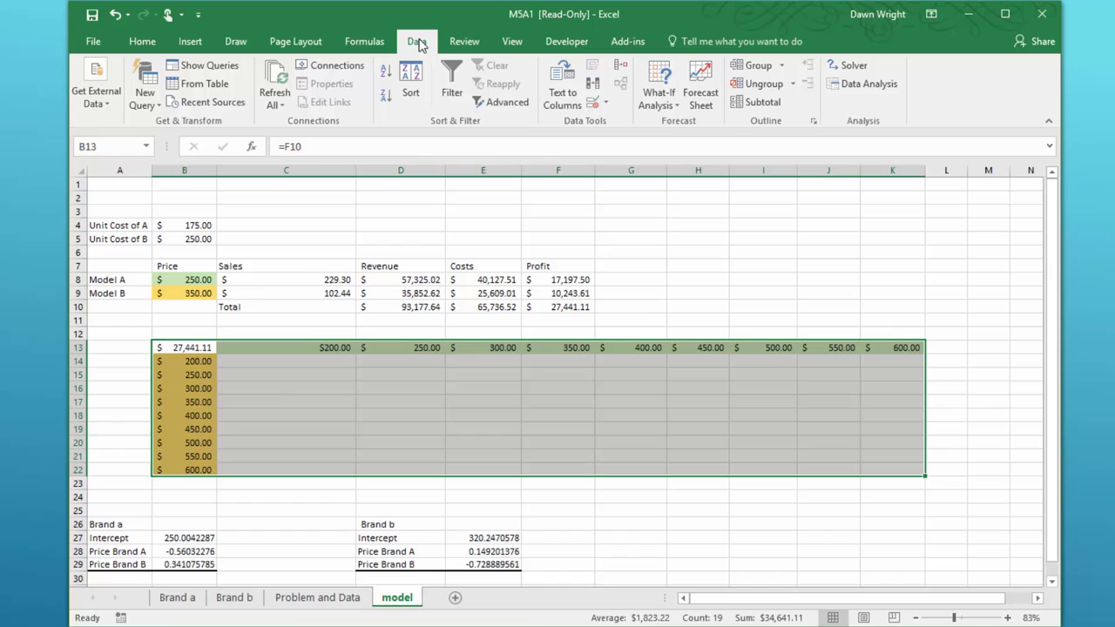
pyautogui.click(664, 101)
pyautogui.click(688, 160)
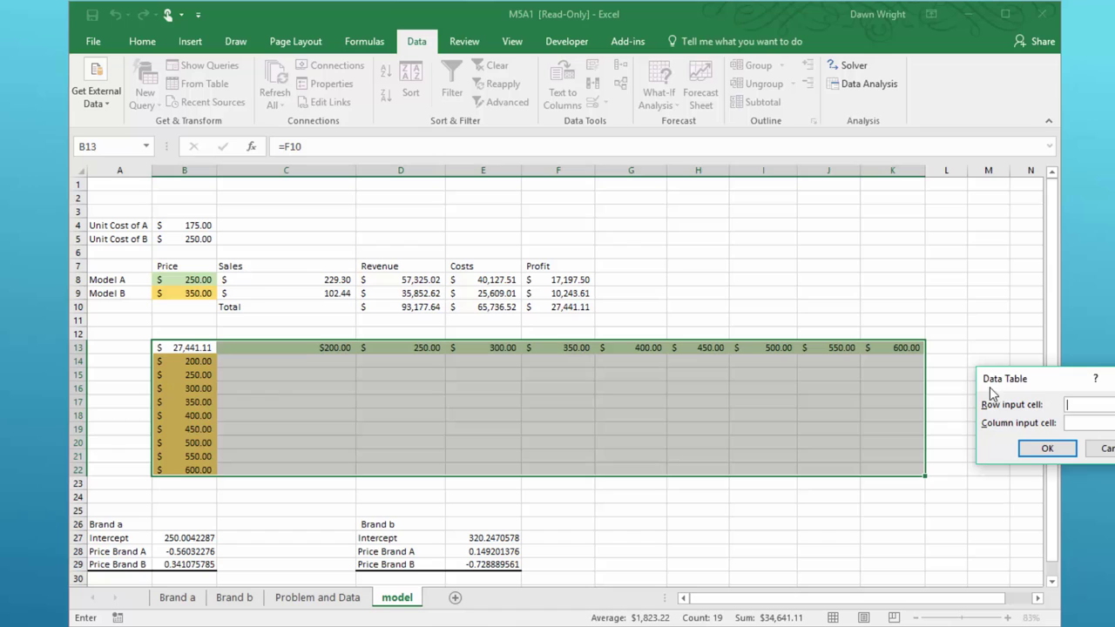
pyautogui.moveTo(1050, 386); pyautogui.dragTo(700, 221)
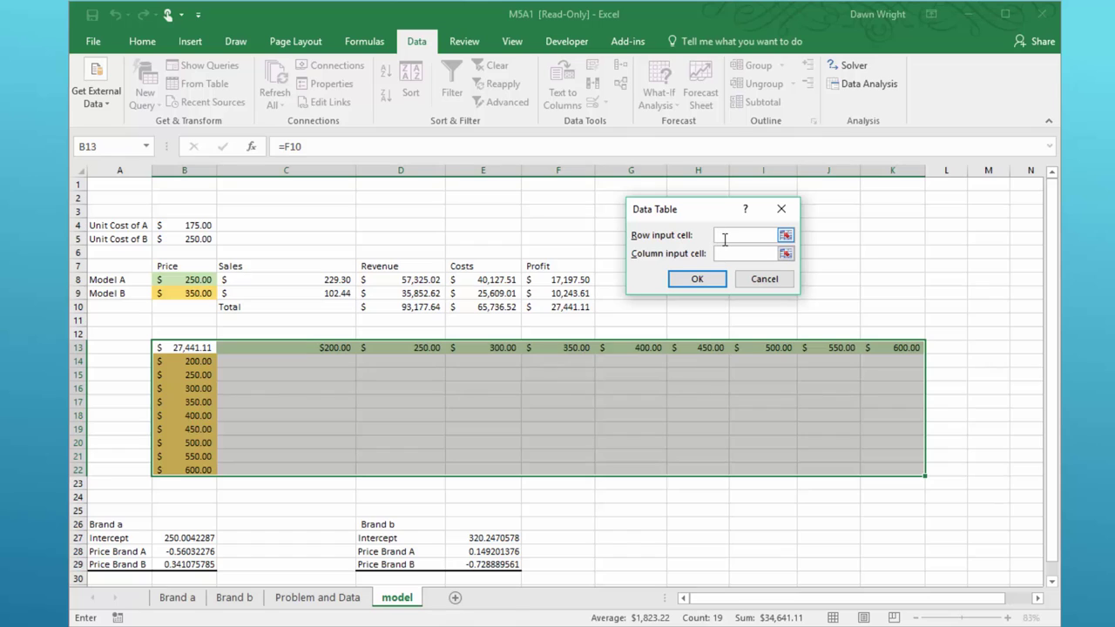
pyautogui.click(195, 278)
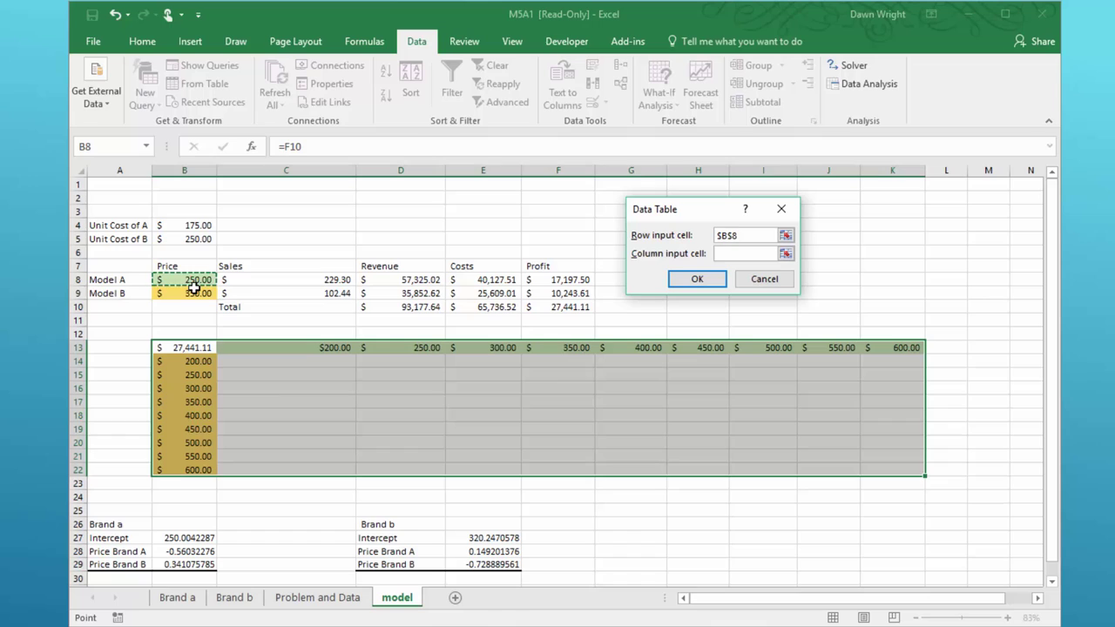
# Step: Set the column input cell to Model B's price, $B$9, and generate the data table
pyautogui.click(747, 255)
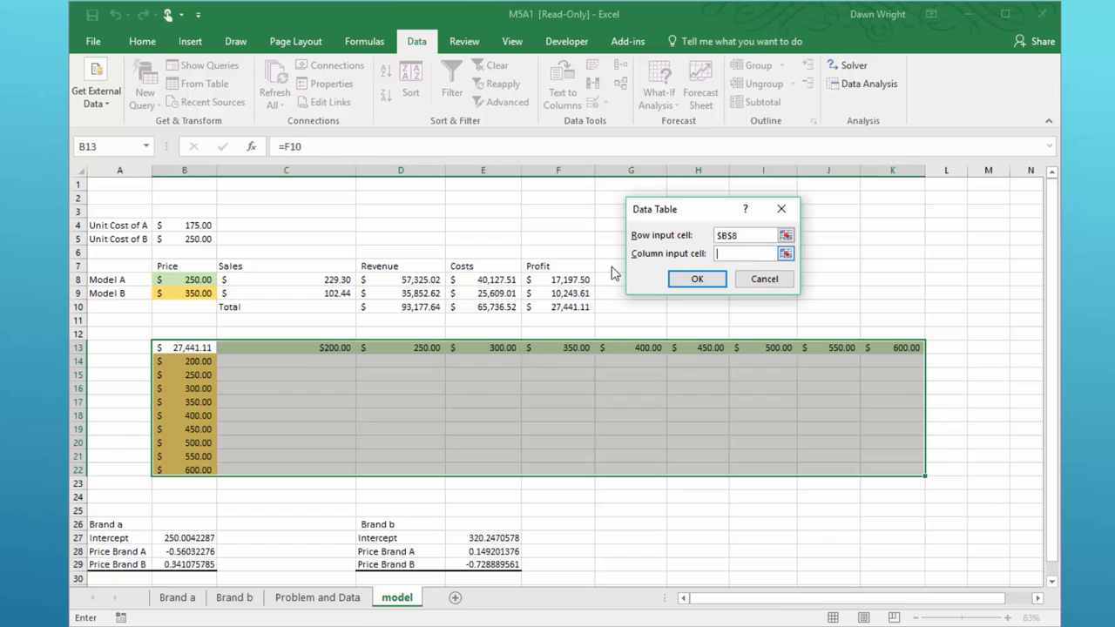
pyautogui.click(191, 293)
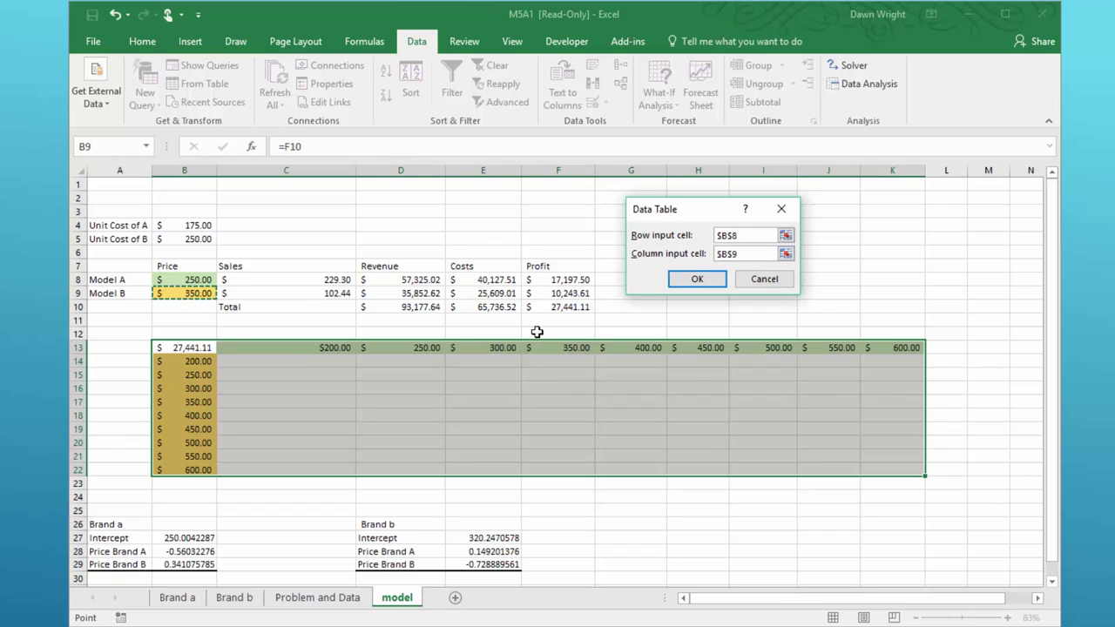
pyautogui.press('BackSpace')
pyautogui.press('BackSpace')
pyautogui.press('BackSpace')
pyautogui.press('BackSpace')
pyautogui.write('$B$9')
pyautogui.click(696, 279)
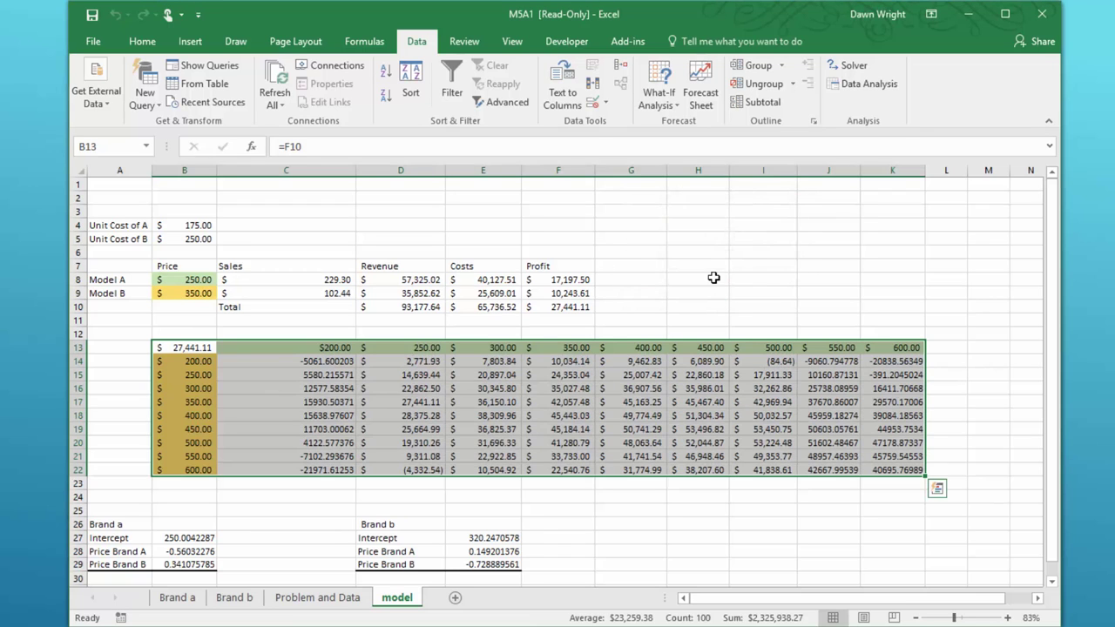
# Step: Apply the Accounting number format with dollar signs to the whole profit grid B13:K22
pyautogui.click(142, 41)
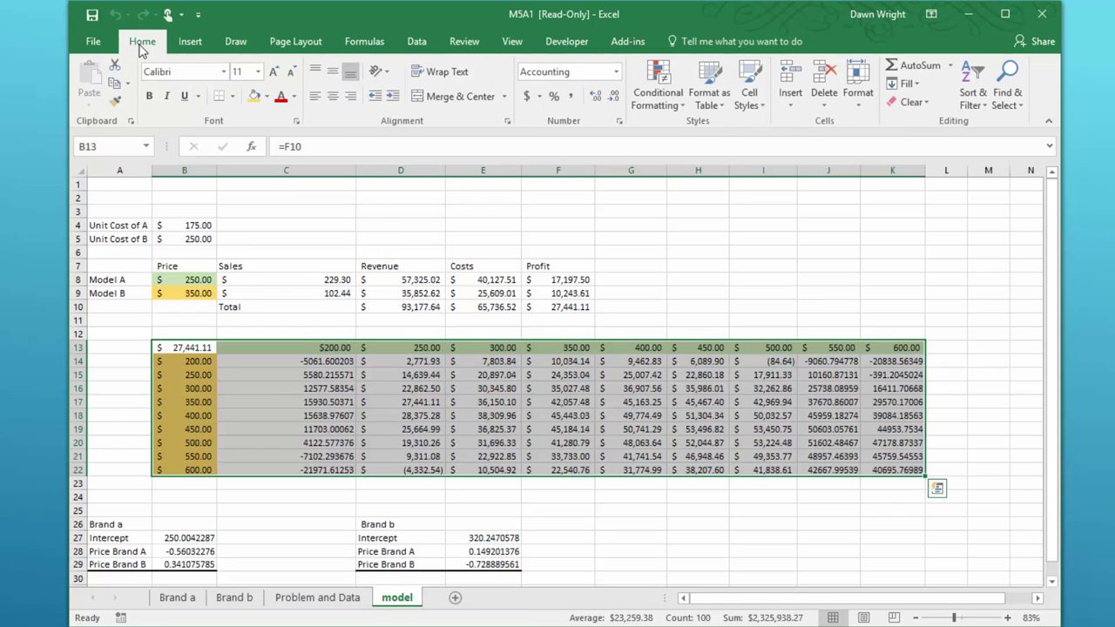
pyautogui.click(527, 95)
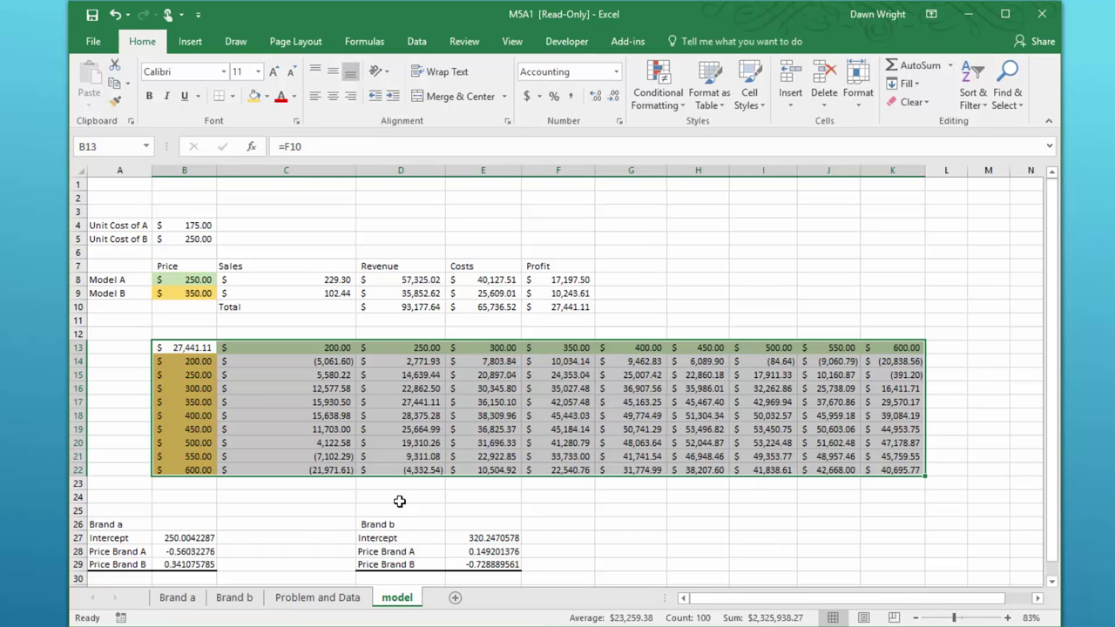
pyautogui.click(782, 549)
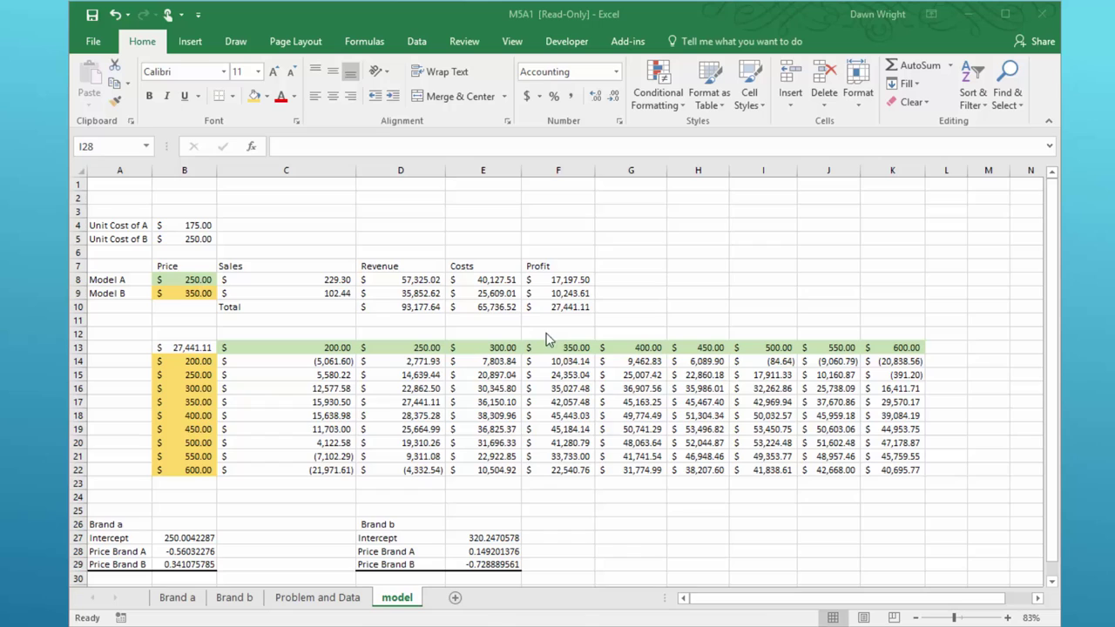
# Step: Review the Model A sales formula in C8 and the total revenue formula in D10
pyautogui.click(334, 280)
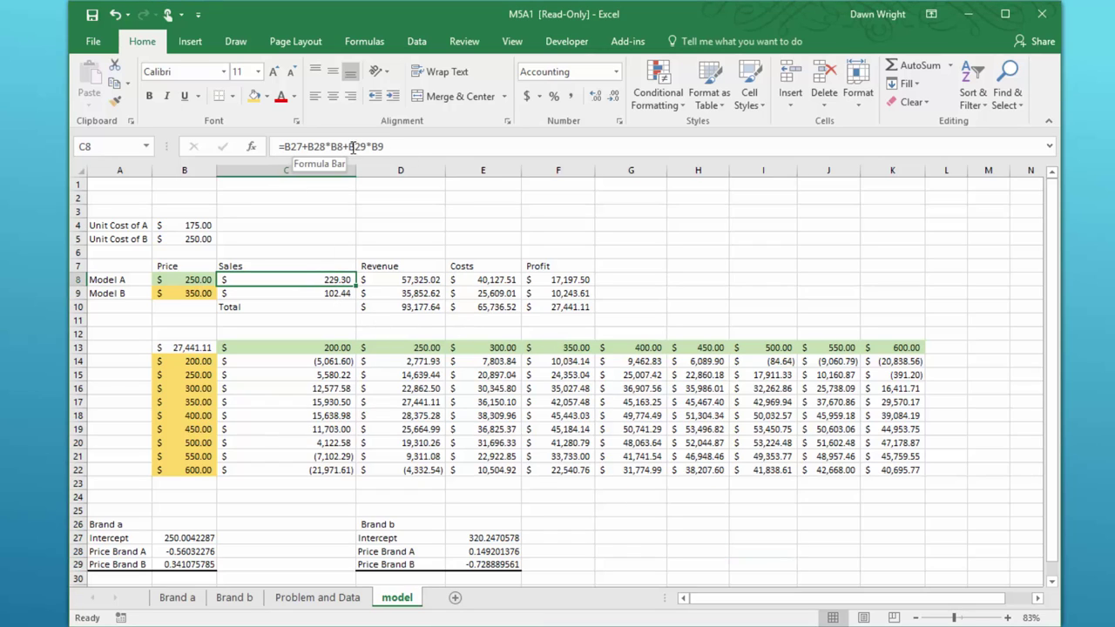
pyautogui.click(430, 309)
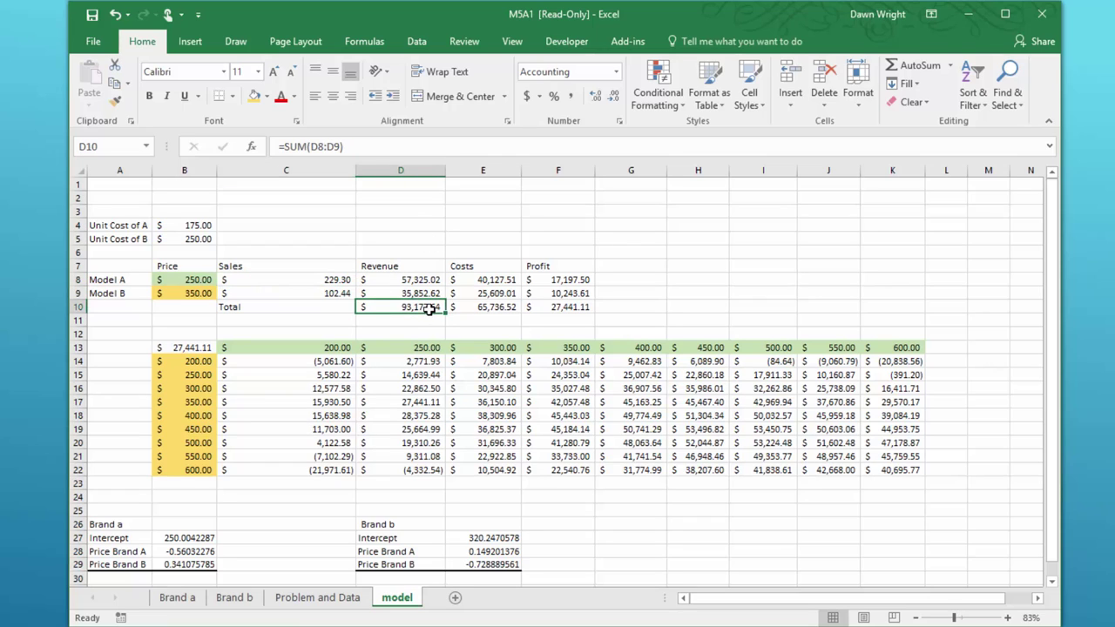
pyautogui.doubleClick(429, 309)
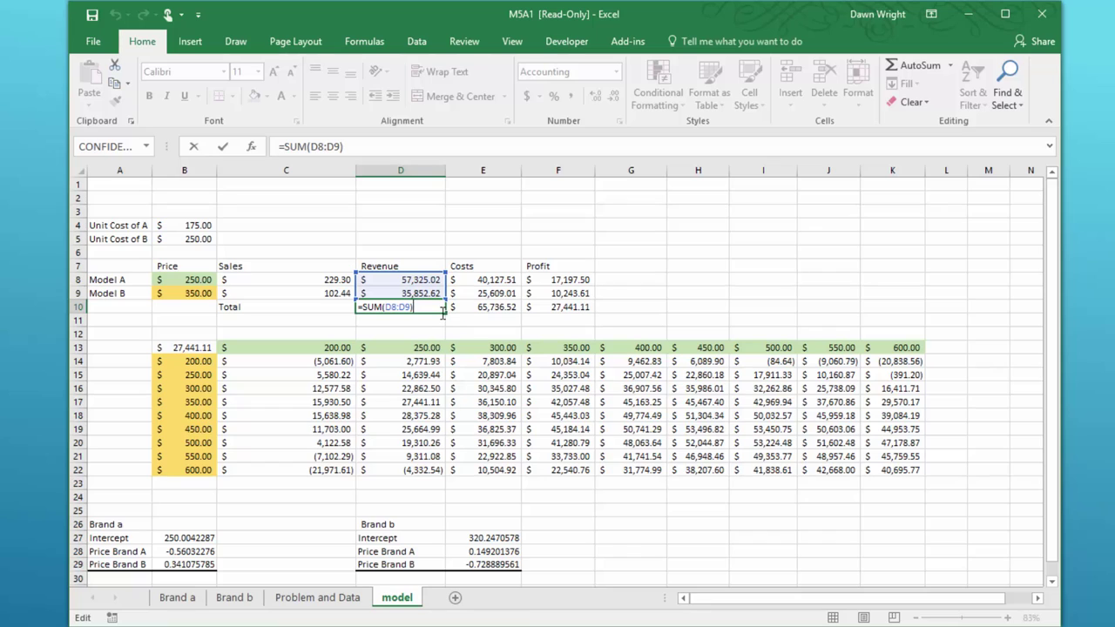
pyautogui.hotkey('ctrl', 'Return')
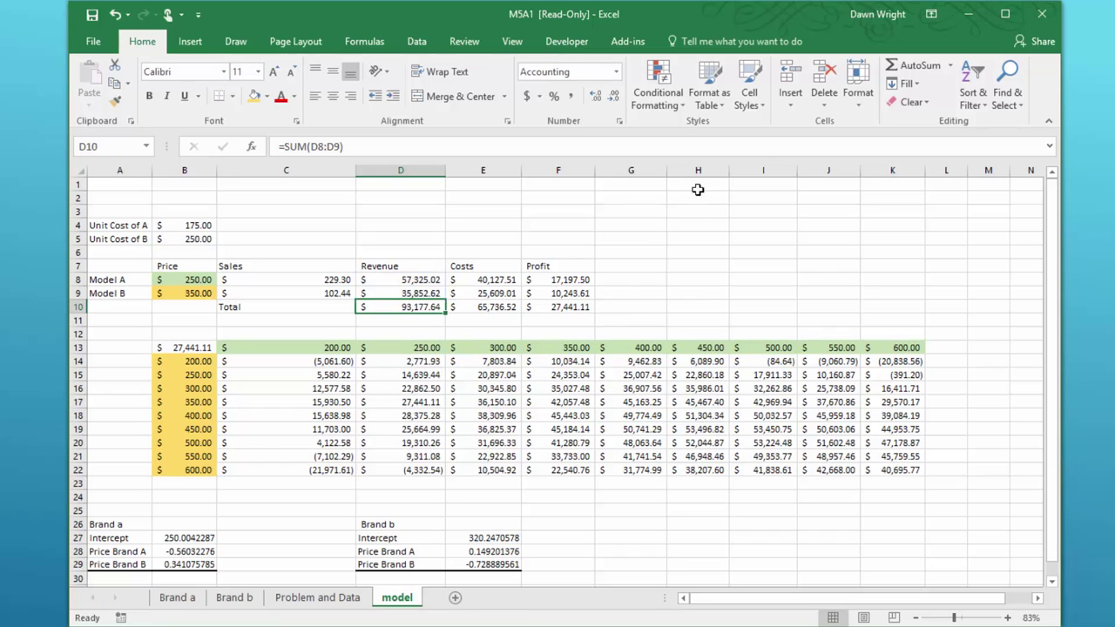
# Step: Trace the dependents of total revenue in D10, total profit in F10 and the grid's corner cell B13
pyautogui.click(376, 46)
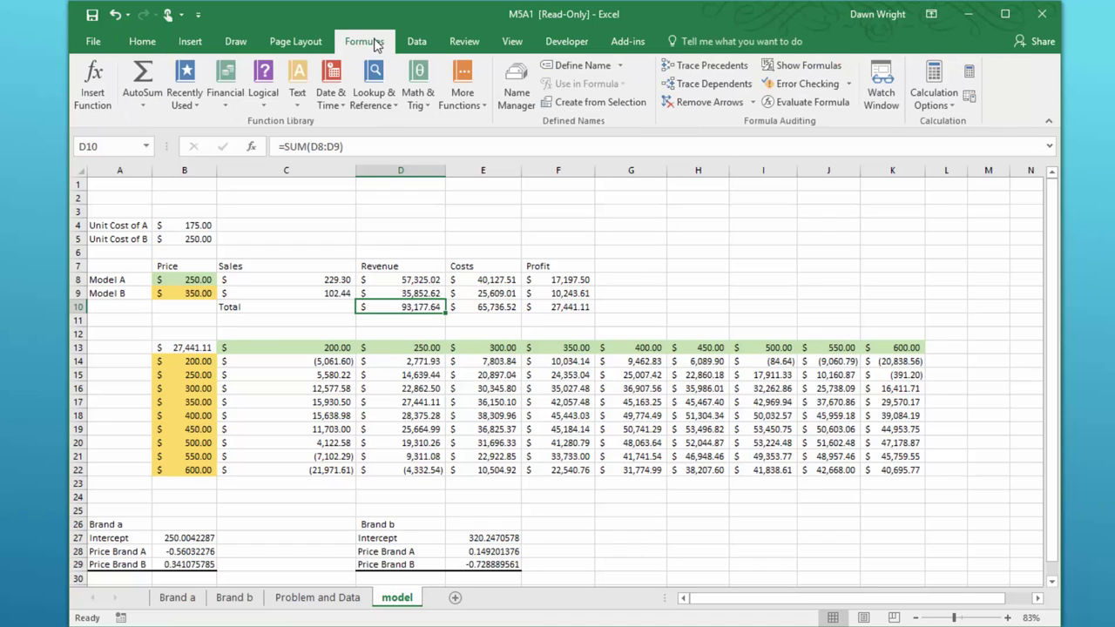
pyautogui.click(714, 84)
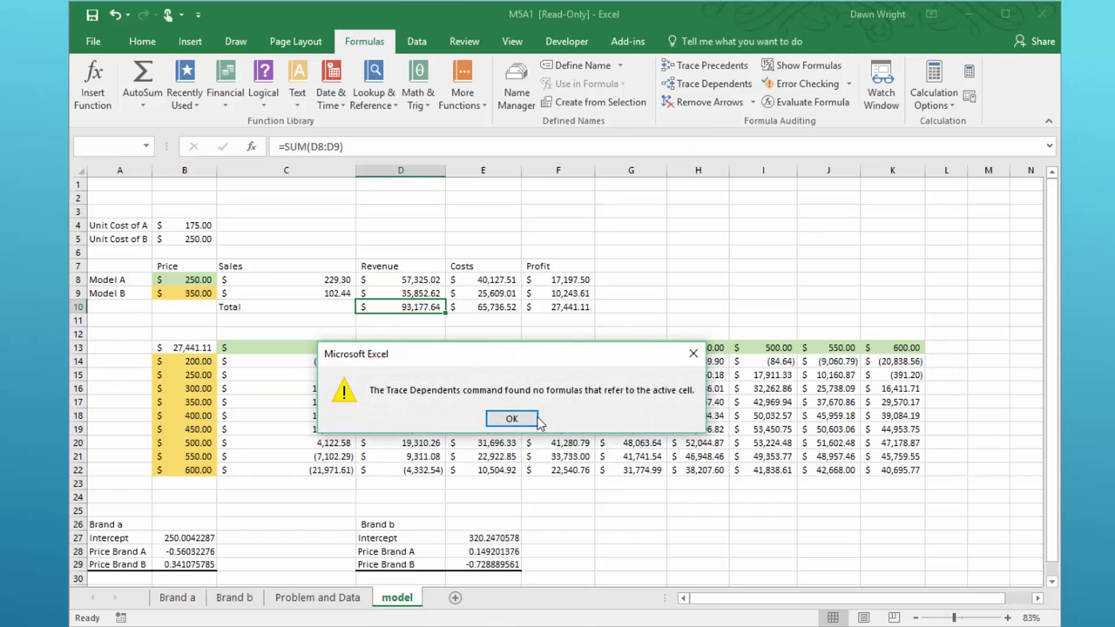
pyautogui.click(509, 418)
pyautogui.click(555, 306)
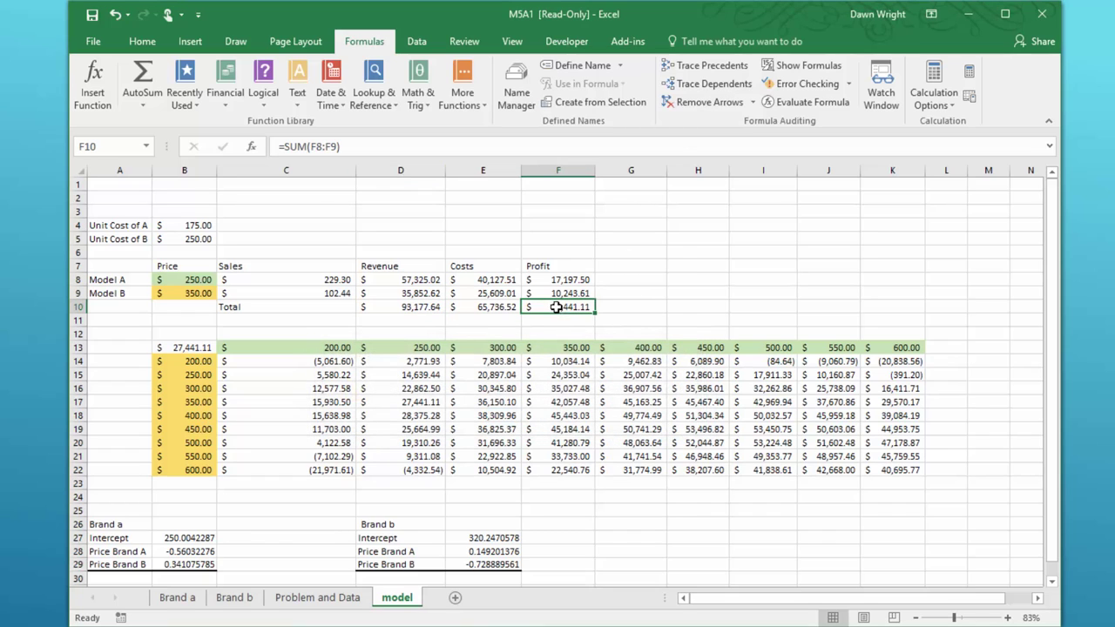
pyautogui.click(714, 84)
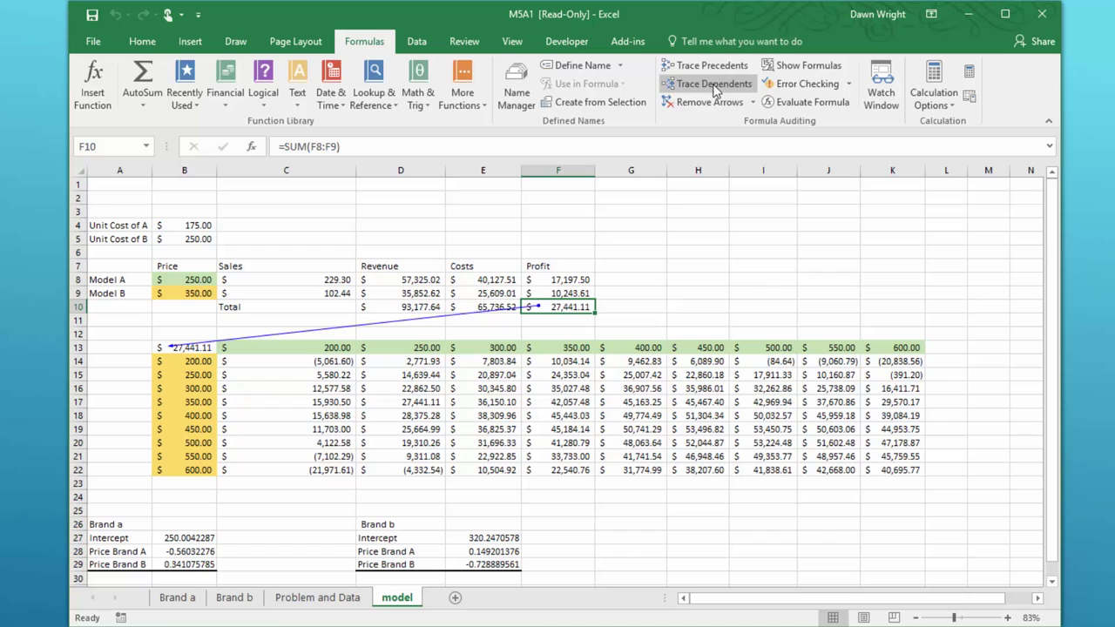
pyautogui.click(196, 348)
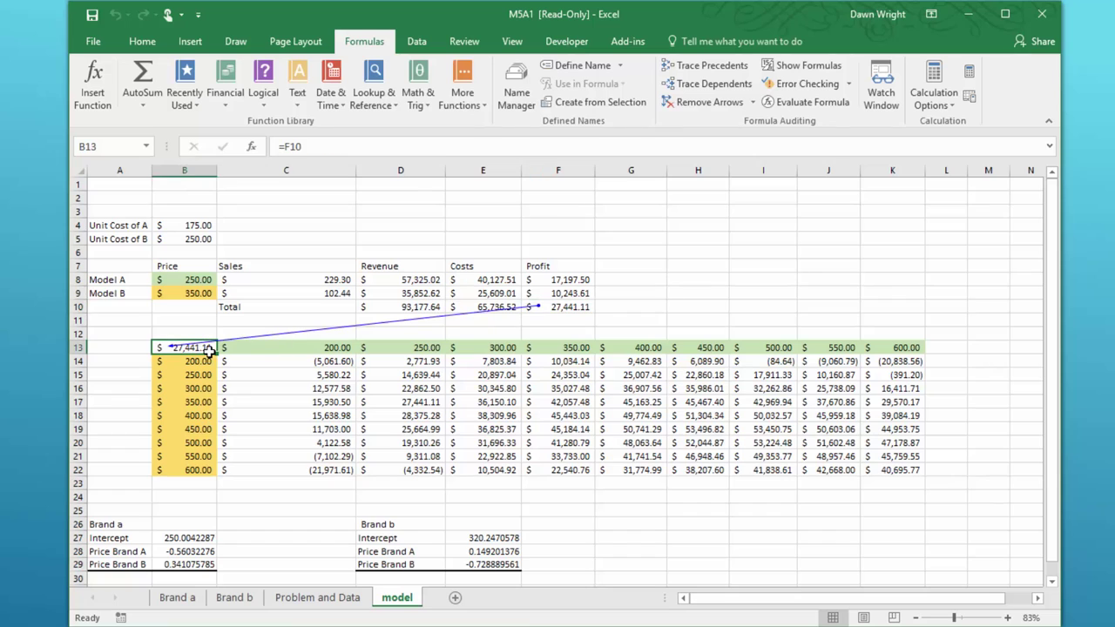
pyautogui.click(708, 83)
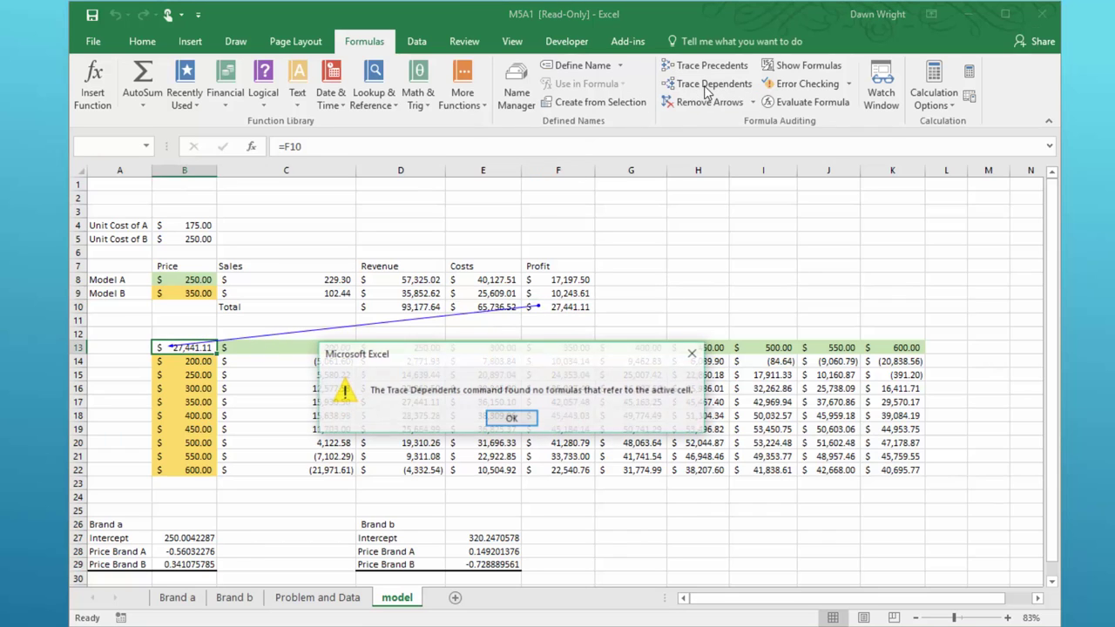
pyautogui.click(521, 417)
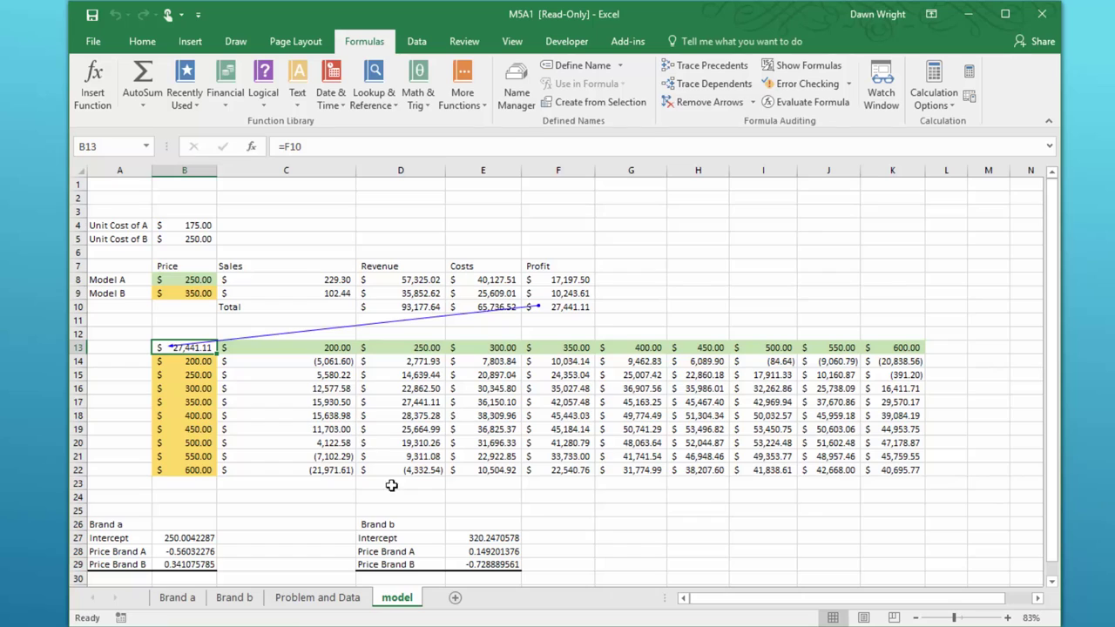
# Step: Trace the dependents of the Model A and Model B prices in B8 and B9, and remove all tracing arrows
pyautogui.click(202, 280)
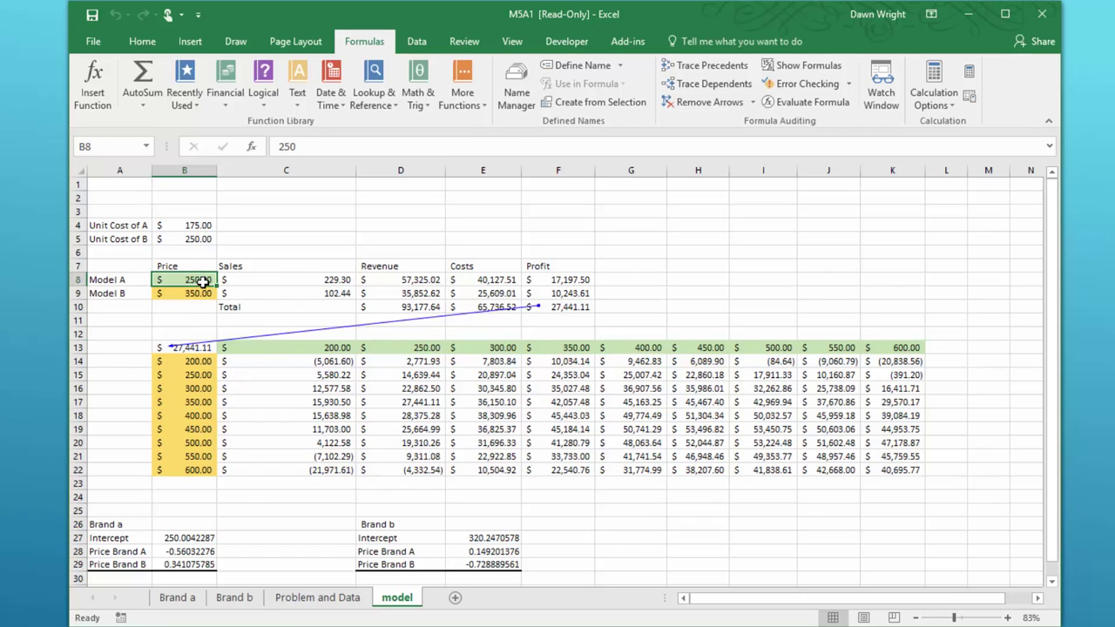
pyautogui.click(710, 84)
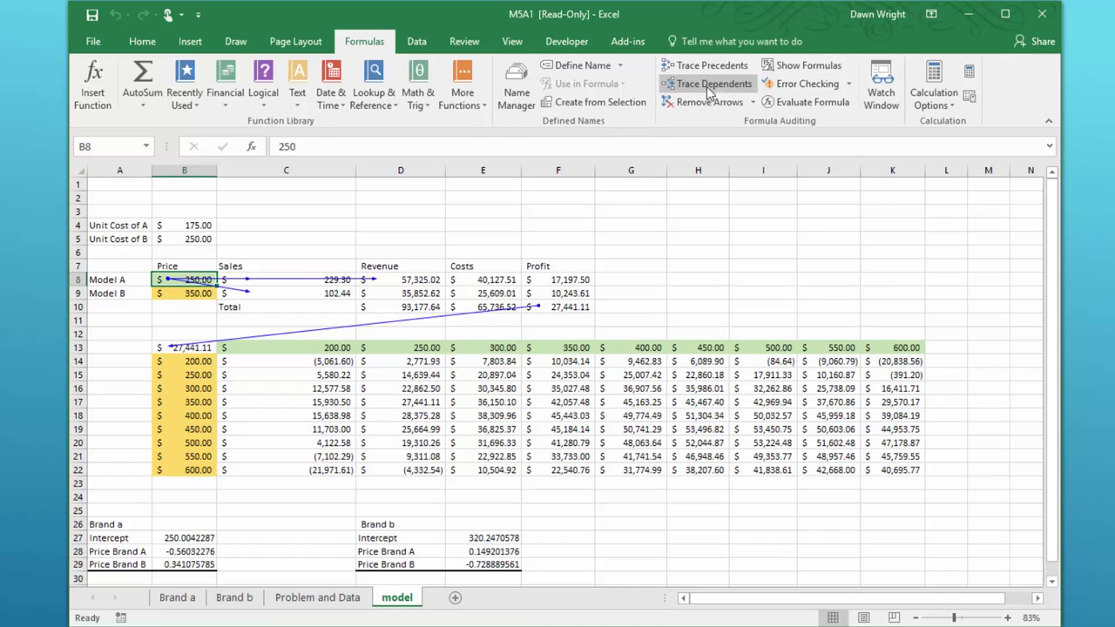
pyautogui.click(188, 295)
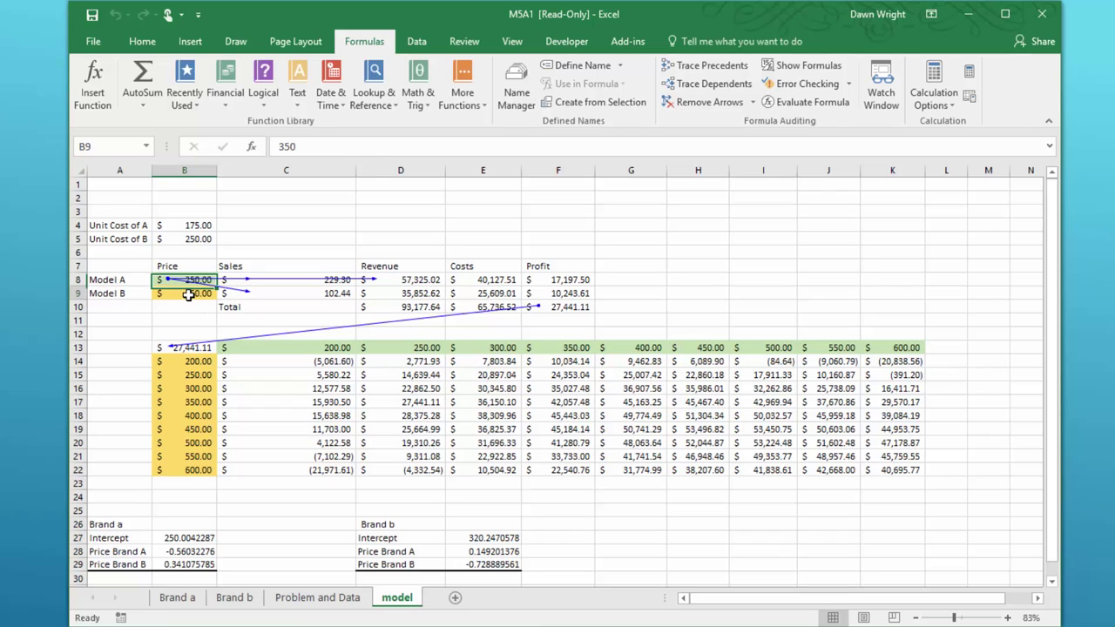
pyautogui.click(705, 88)
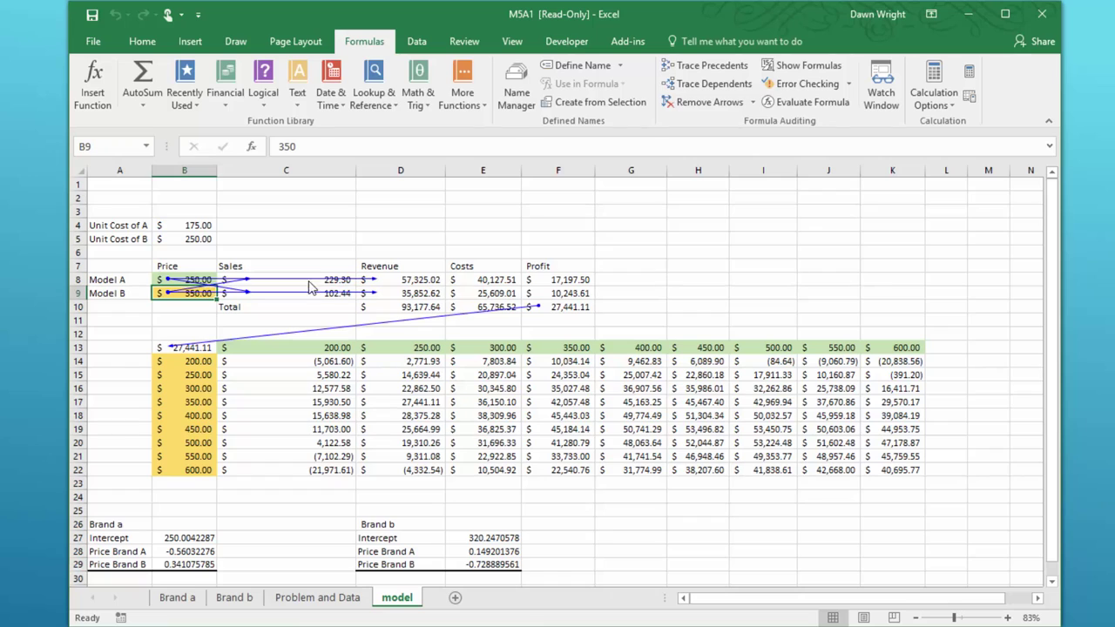
pyautogui.click(706, 103)
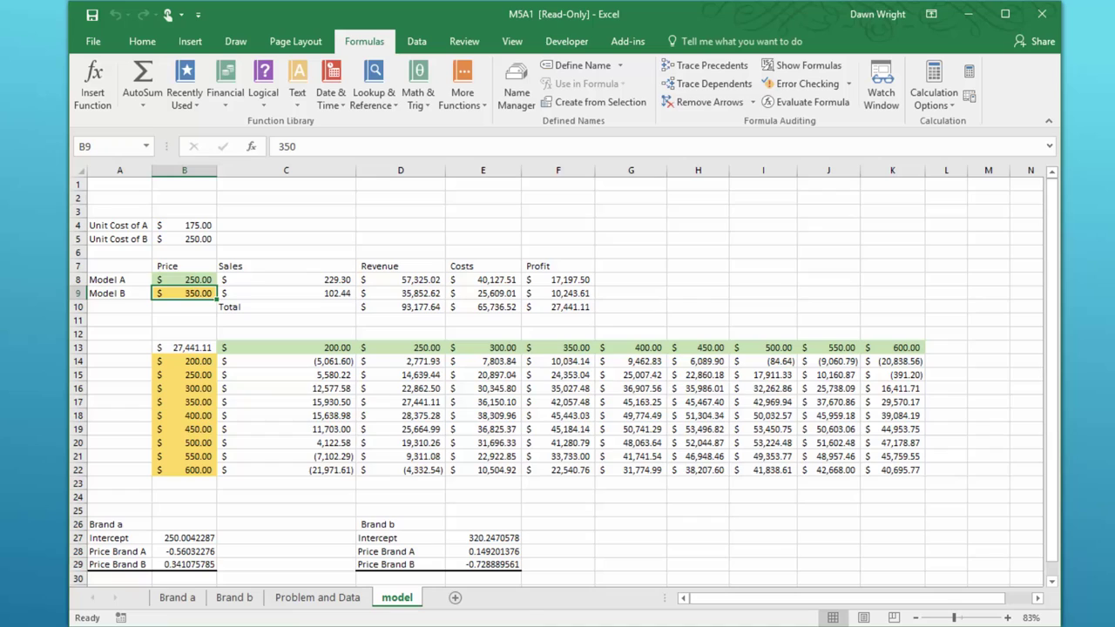